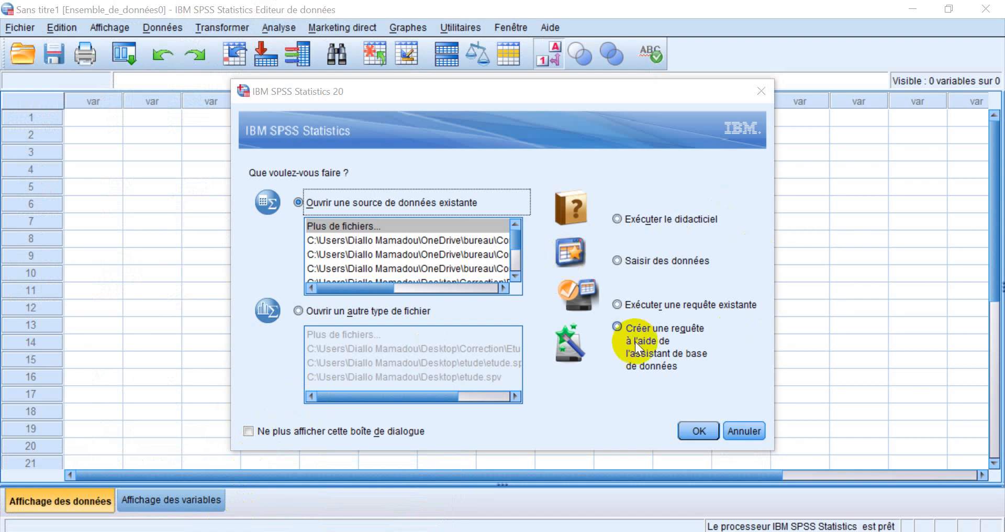
Dismiss the startup dialog and show the empty dataset's variable view
left_click(759, 88)
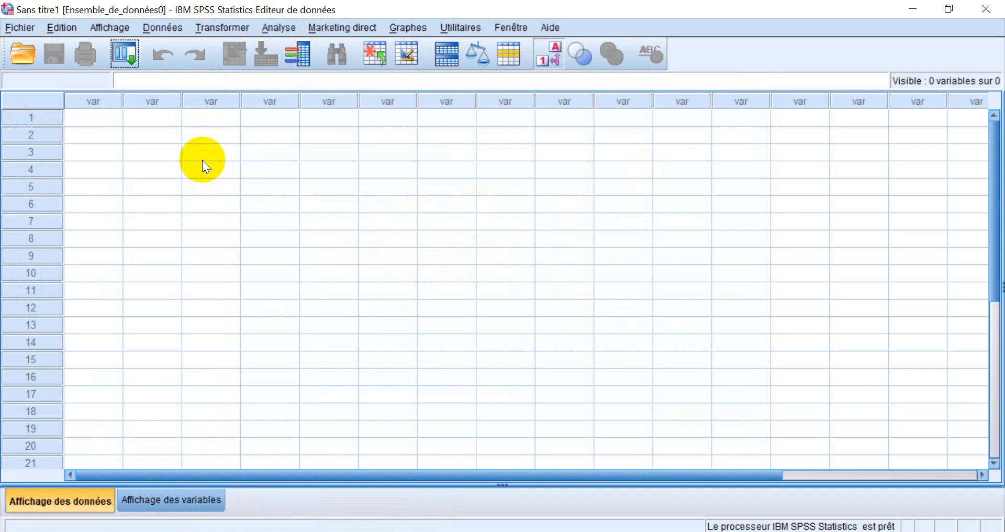
left_click(99, 120)
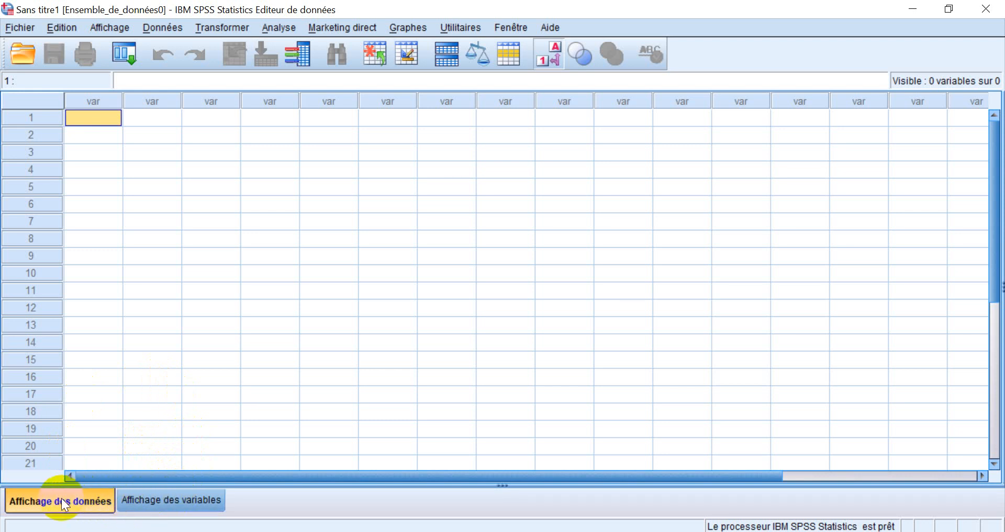
left_click(180, 501)
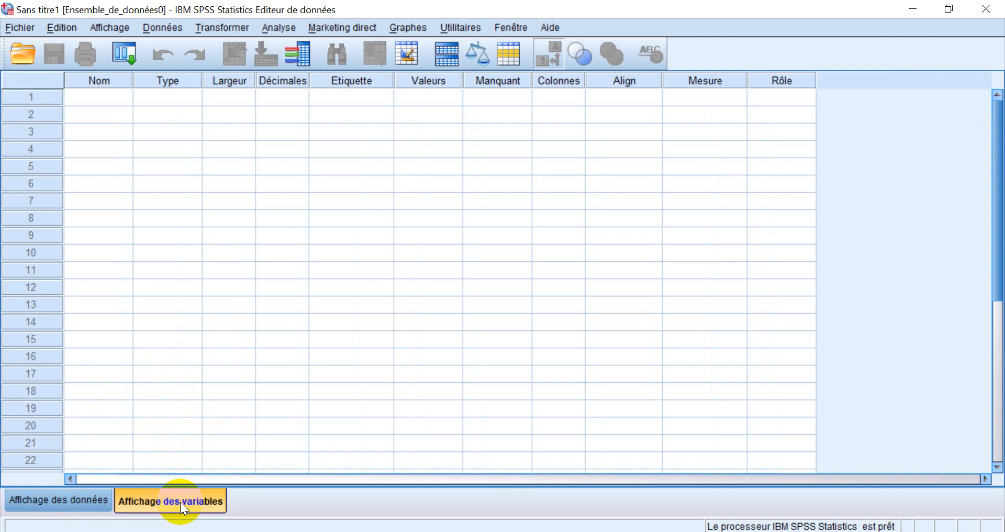
Compare the empty dataset's data view with its variable view, finishing on the first variable's name cell
left_click(70, 500)
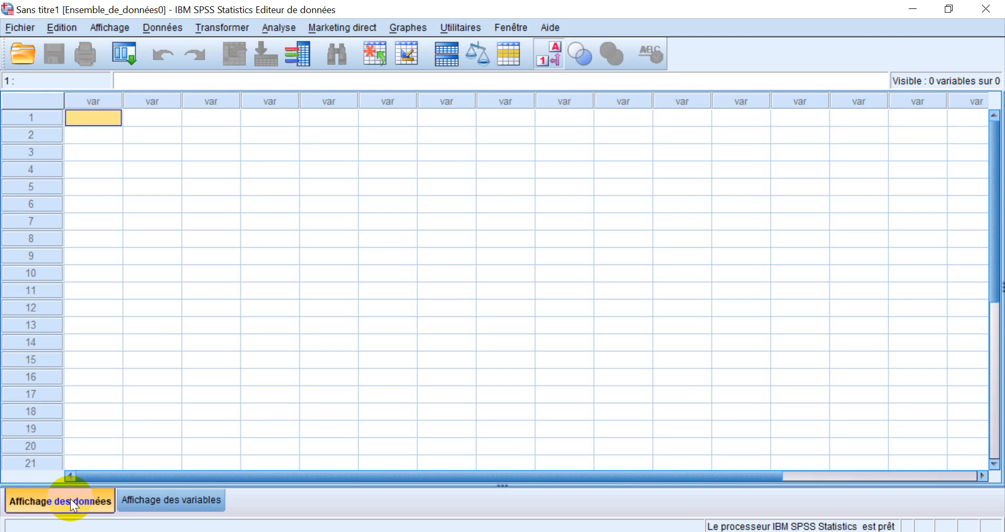
left_click(182, 500)
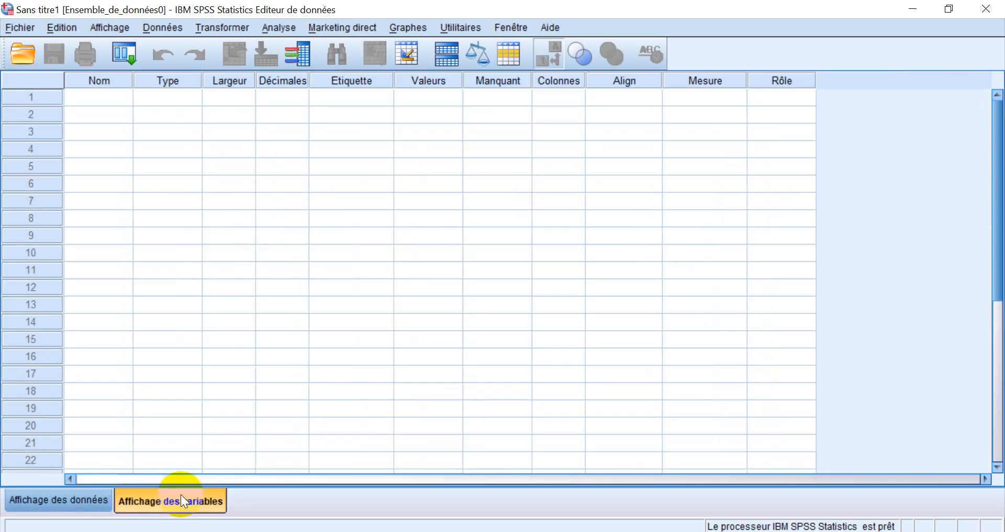
left_click(77, 501)
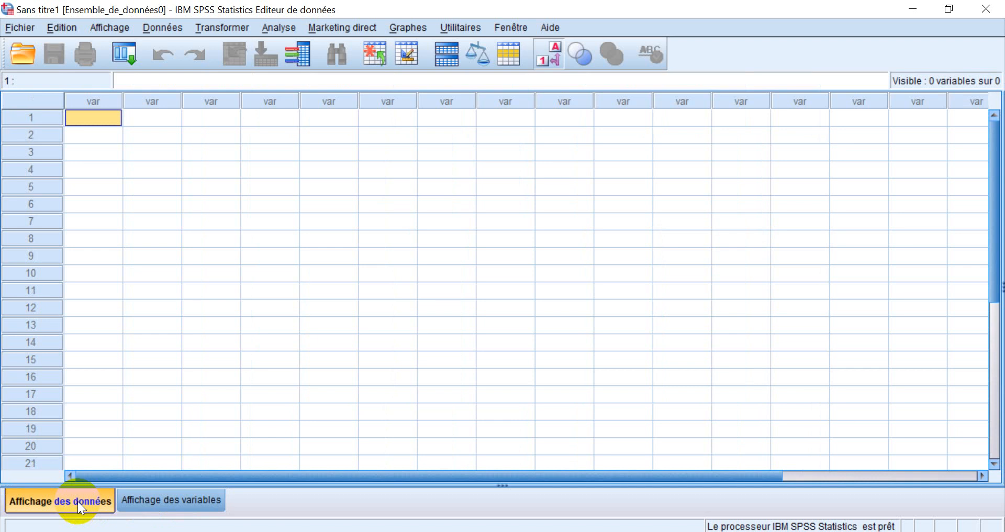
left_click(156, 501)
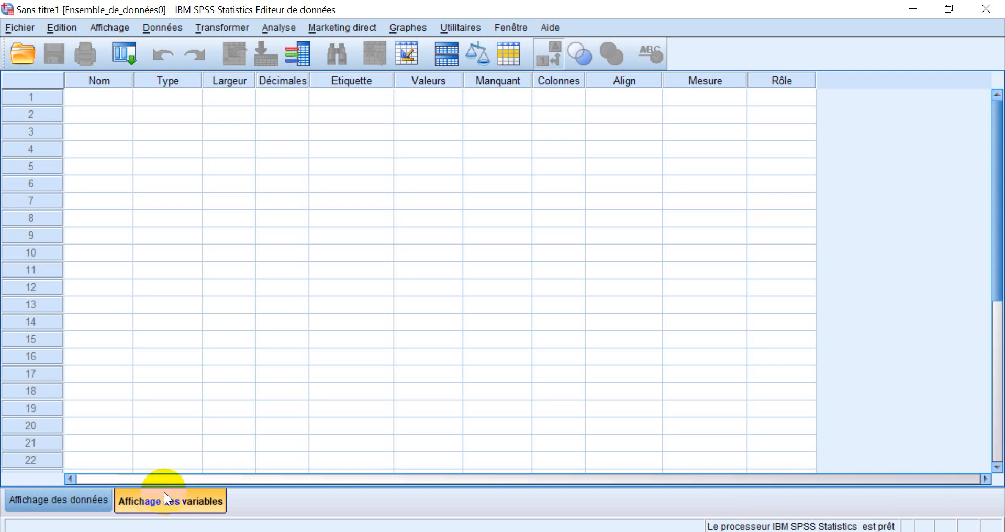
left_click(57, 500)
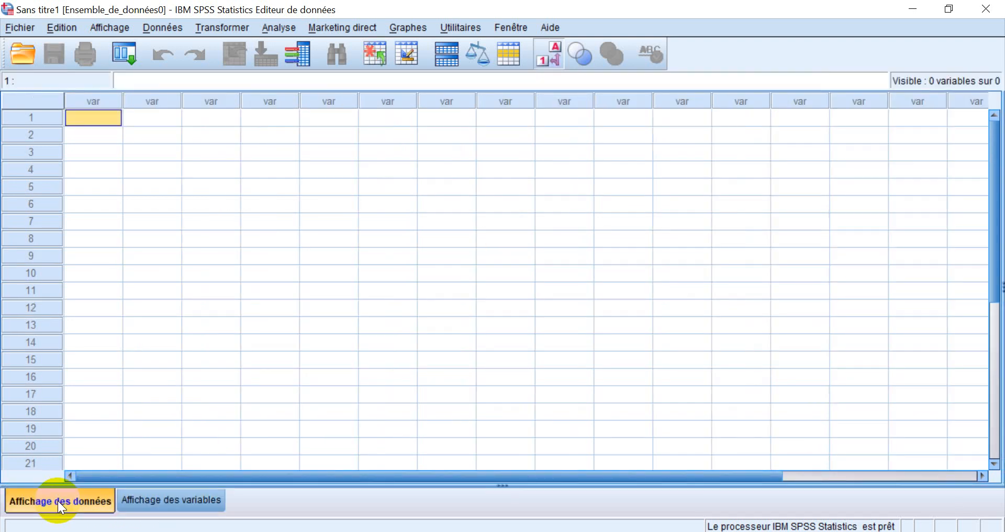
left_click(183, 496)
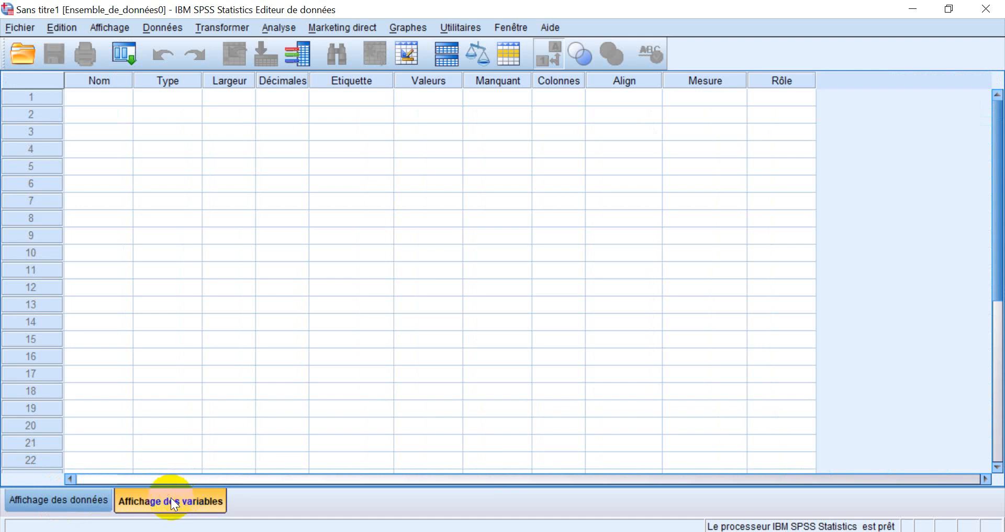
left_click(95, 98)
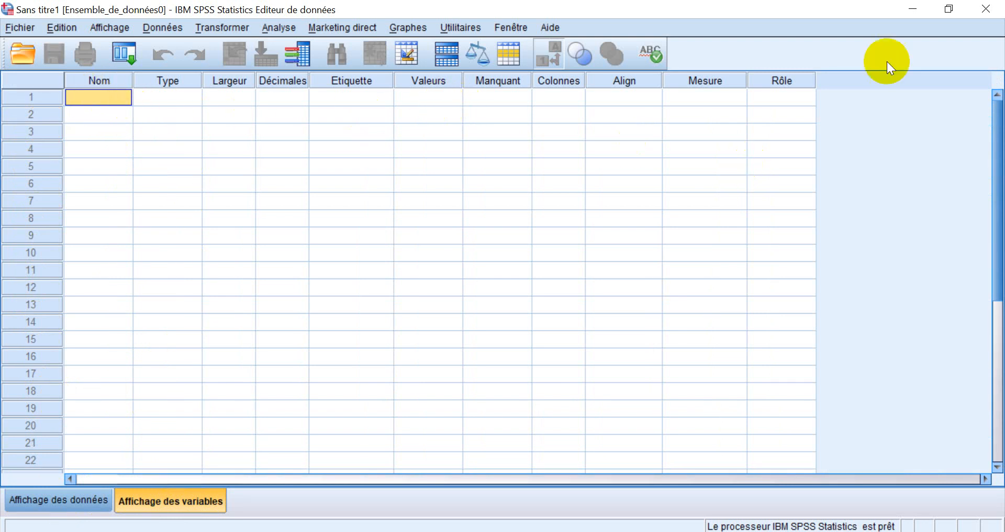
Switch to the desktop and open the Cours gestion de projet folder inside the Bureau folder
left_click(909, 6)
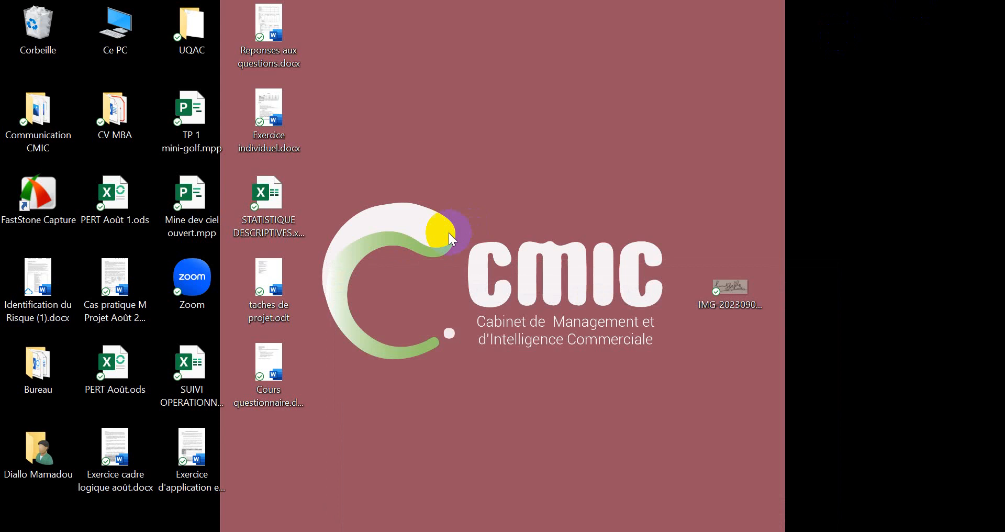
left_click(120, 125)
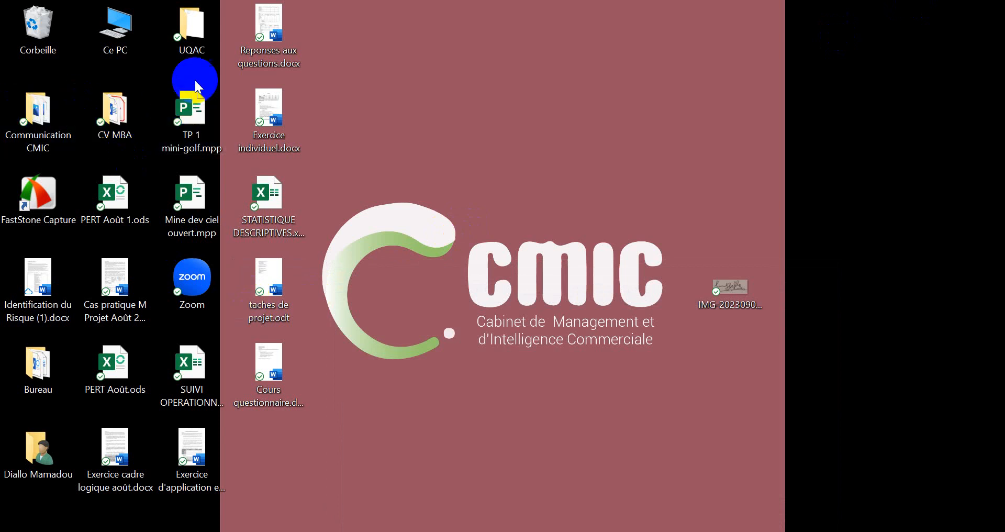
left_click(39, 369)
double_click(38, 371)
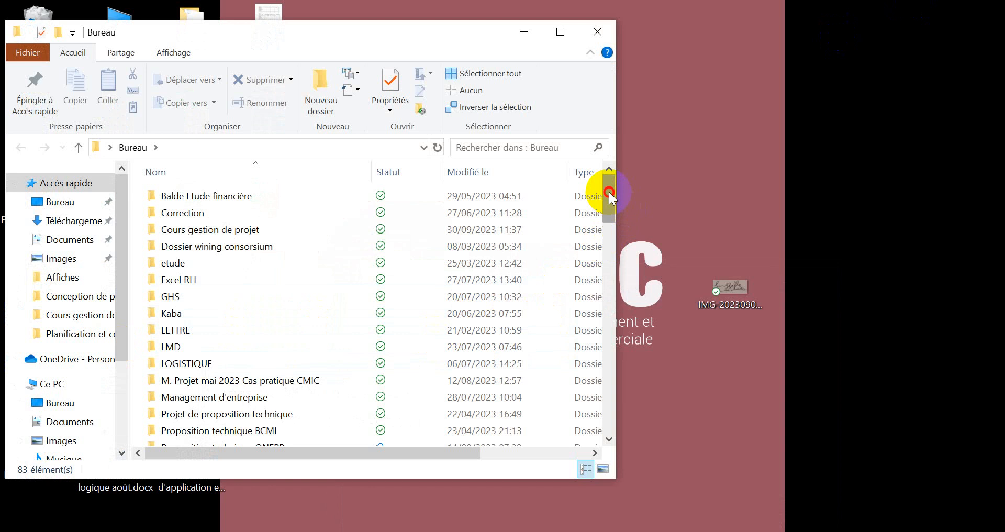
double_click(186, 230)
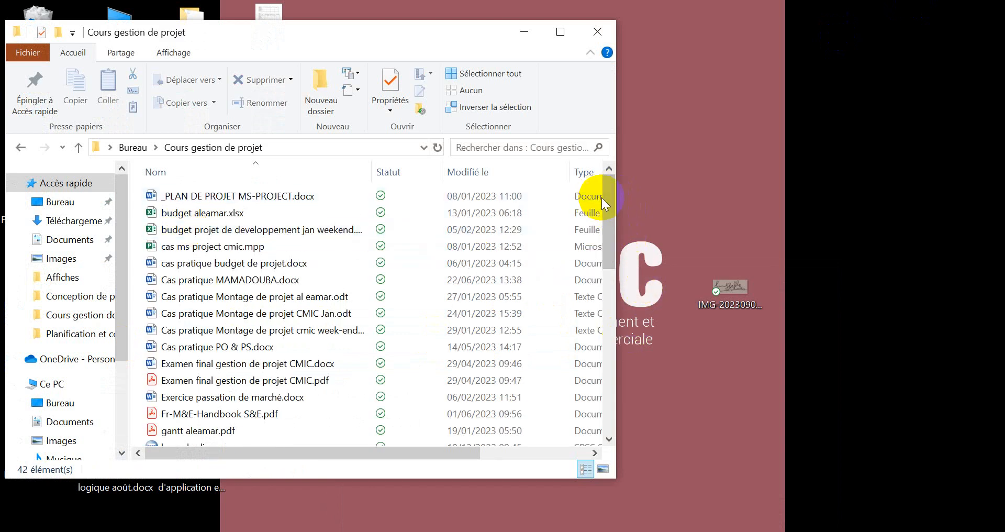
Open questionnaire.pdf and bring question 1 on how often clothes are bought into view with its answer choices
left_click(609, 191)
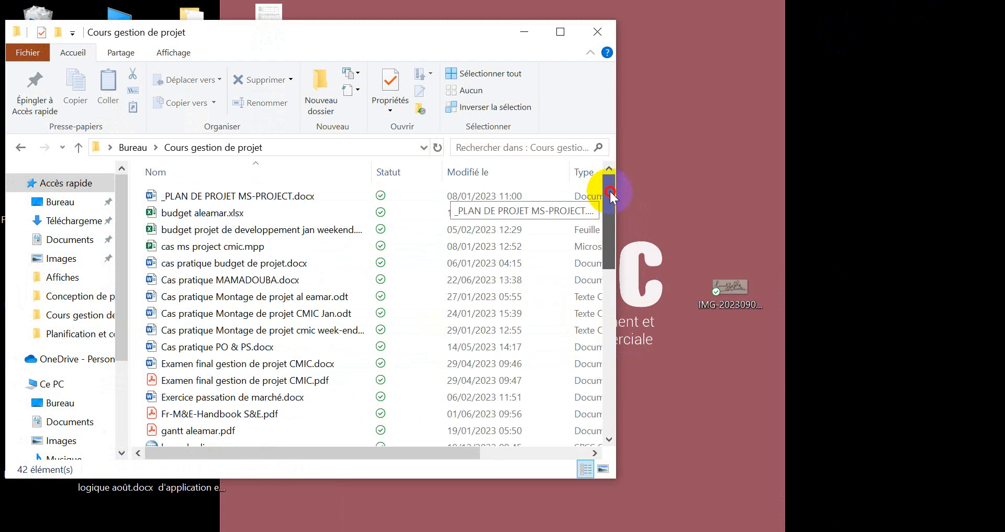
left_click_drag(611, 190, 600, 282)
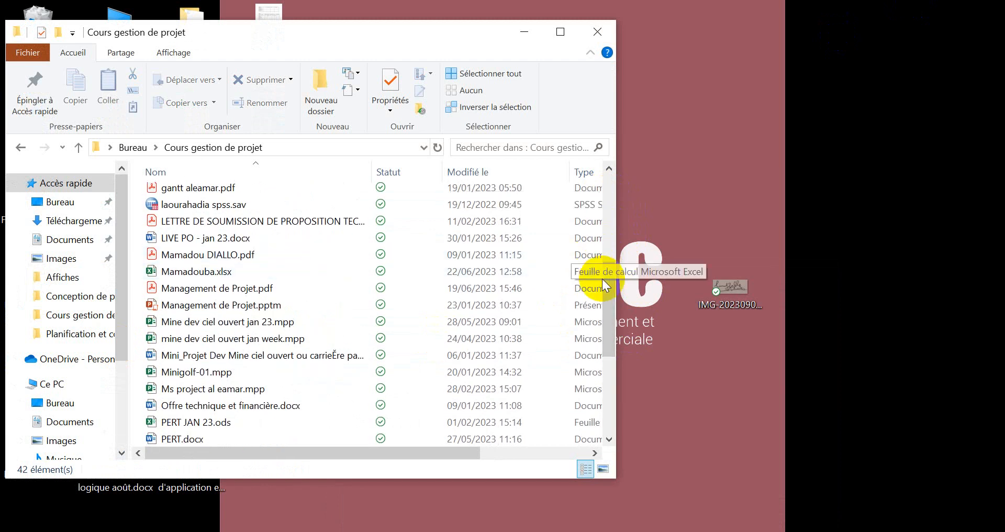
scroll(604, 325, "down", 4)
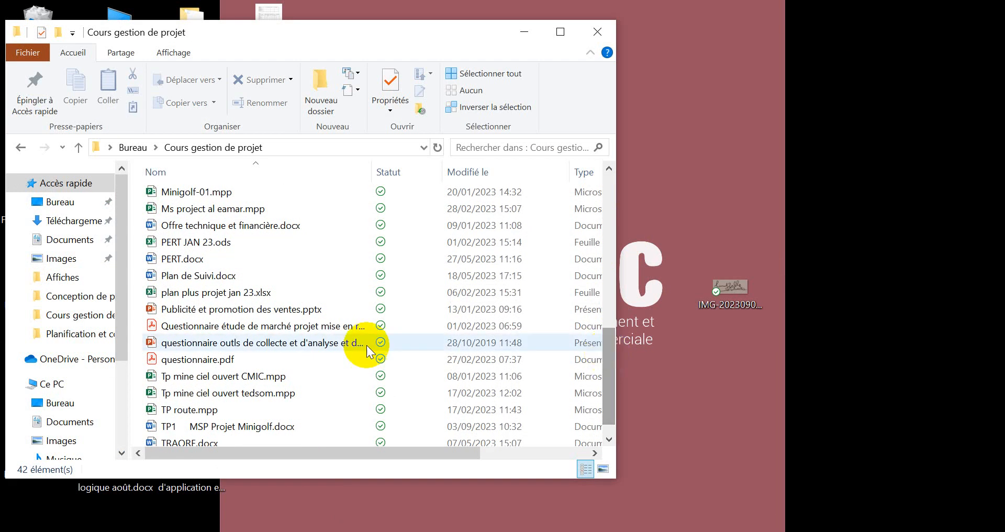
double_click(176, 360)
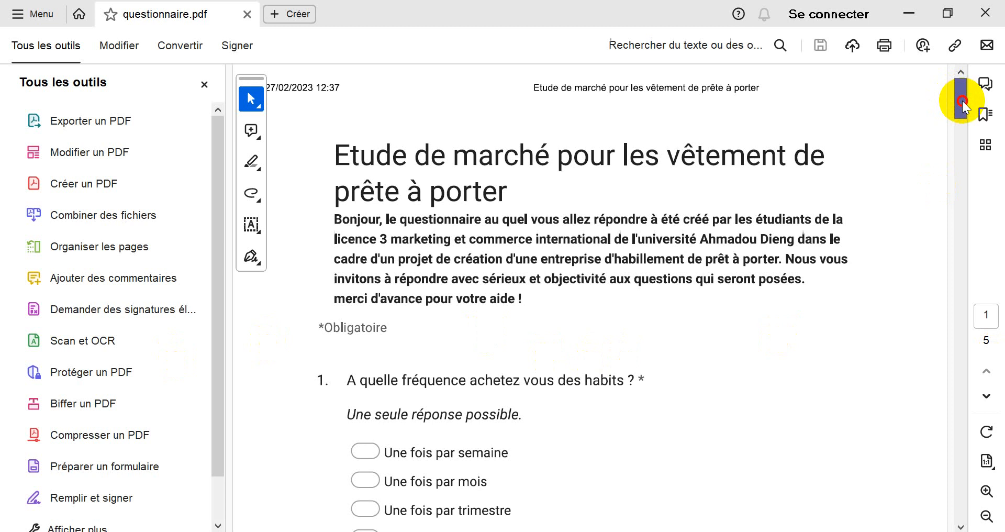
left_click_drag(962, 100, 959, 123)
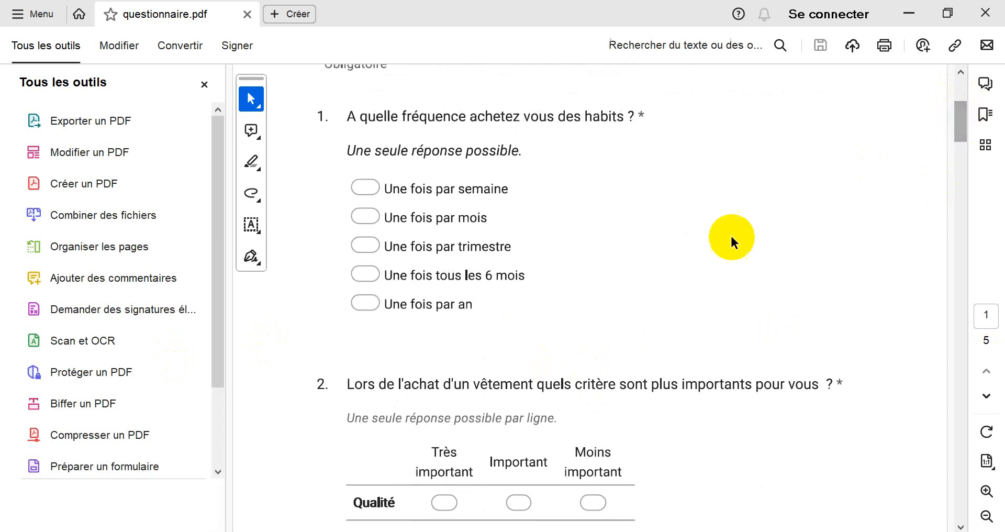
Switch back to SPSS Statistics and name the first variable Aquelfrequenceachetezvousdeshabits
mouse_move(743, 531)
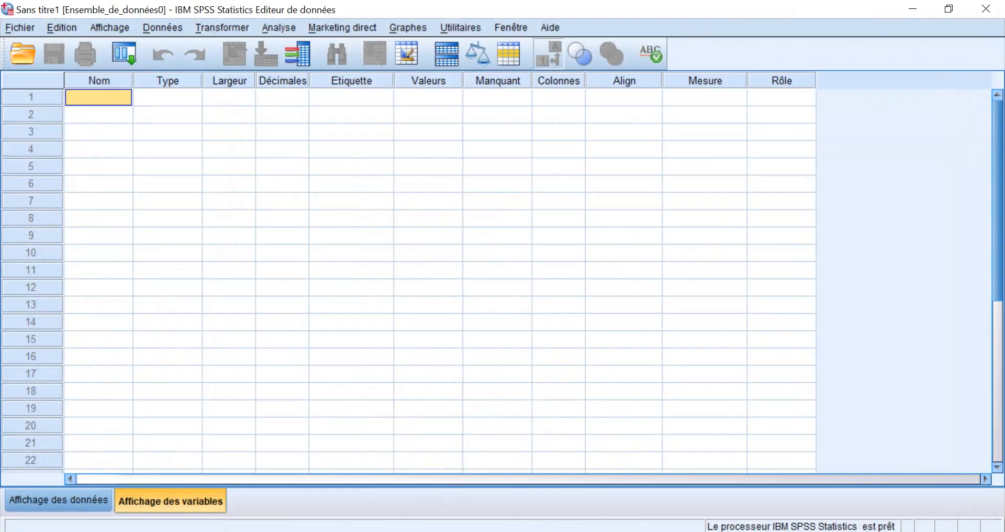
left_click(662, 530)
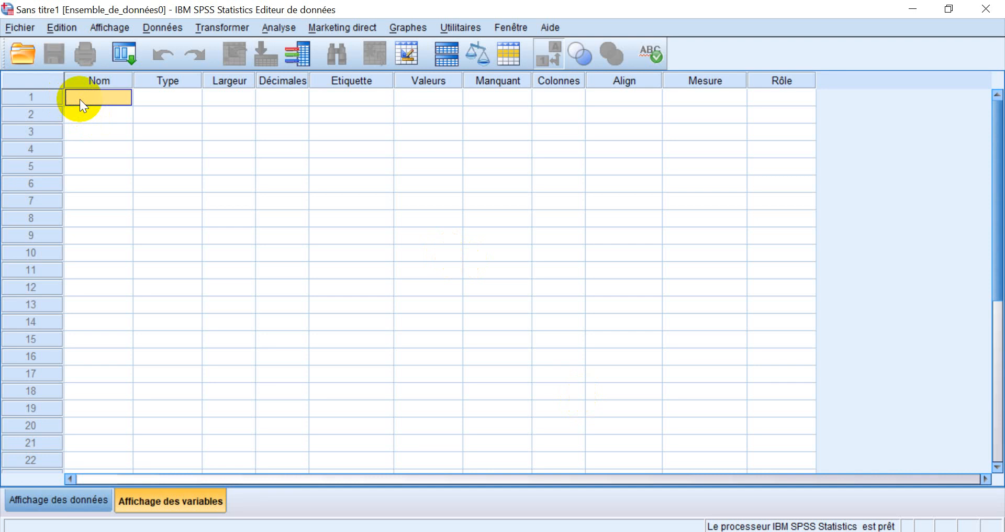
type("A")
type("ge")
type("lfre")
type("que")
type("nce")
type("ache")
type("tez")
type("vous")
type("e")
type("des")
key("BackSpace")
key("BackSpace")
key("BackSpace")
key("BackSpace")
type("deshabits")
key("Return")
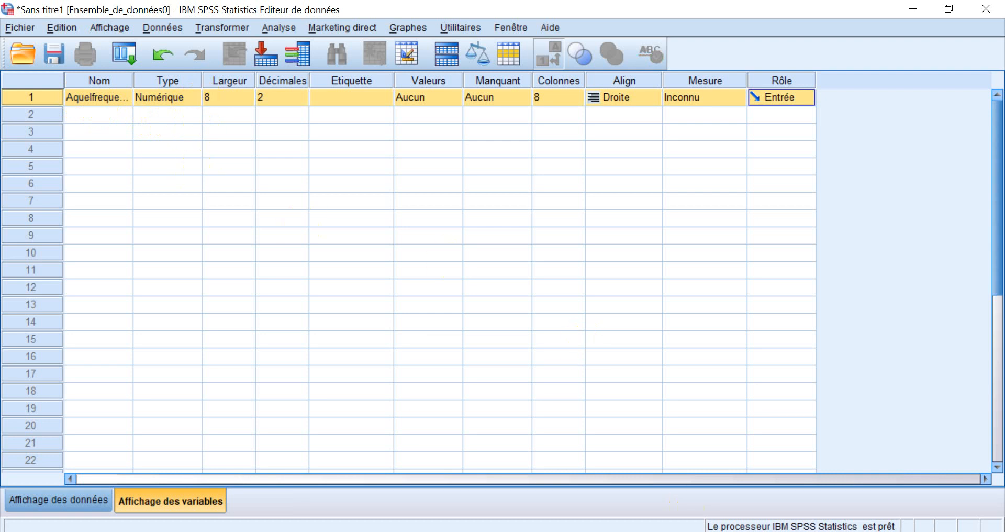
Try 0 decimals for the first variable's Numérique type, and change its type to Chaîne instead
key("alt+Tab")
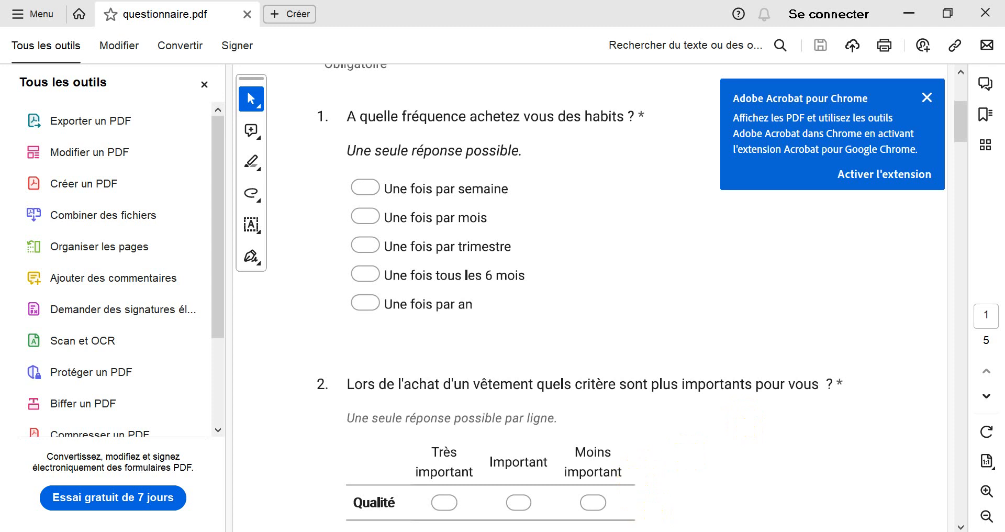
left_click(631, 530)
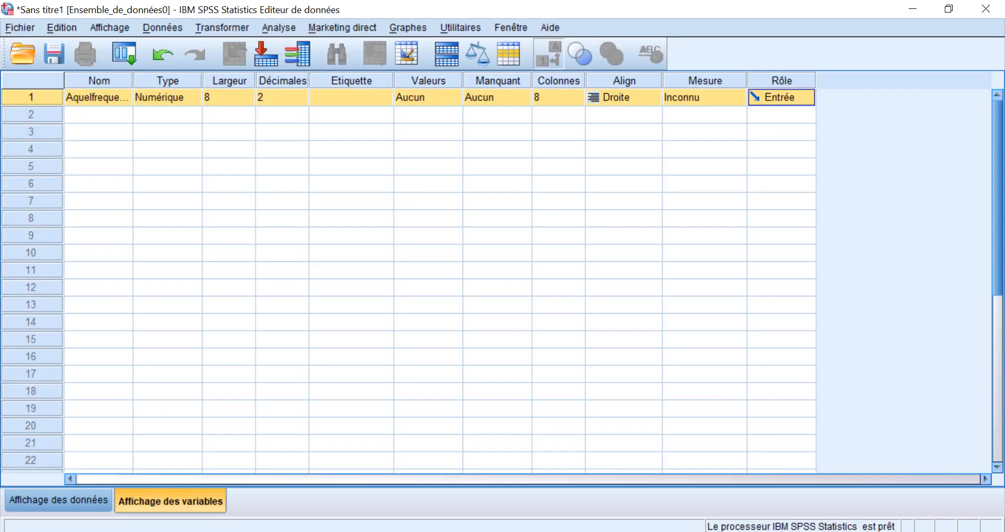
left_click(164, 97)
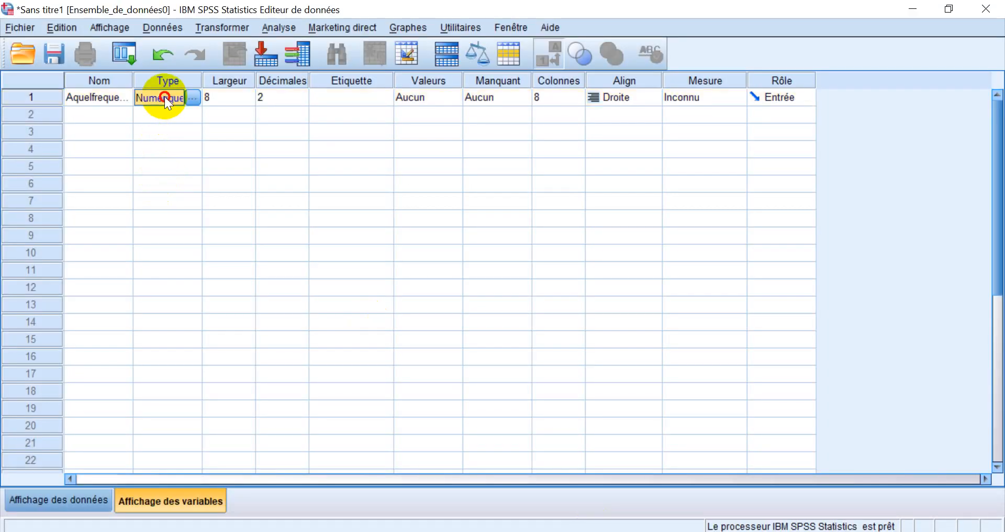
left_click(194, 98)
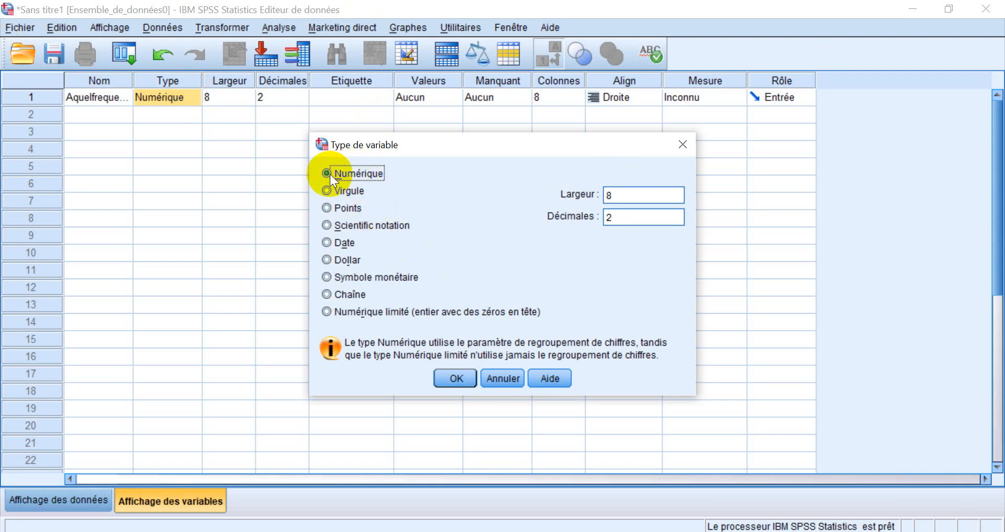
left_click(615, 195)
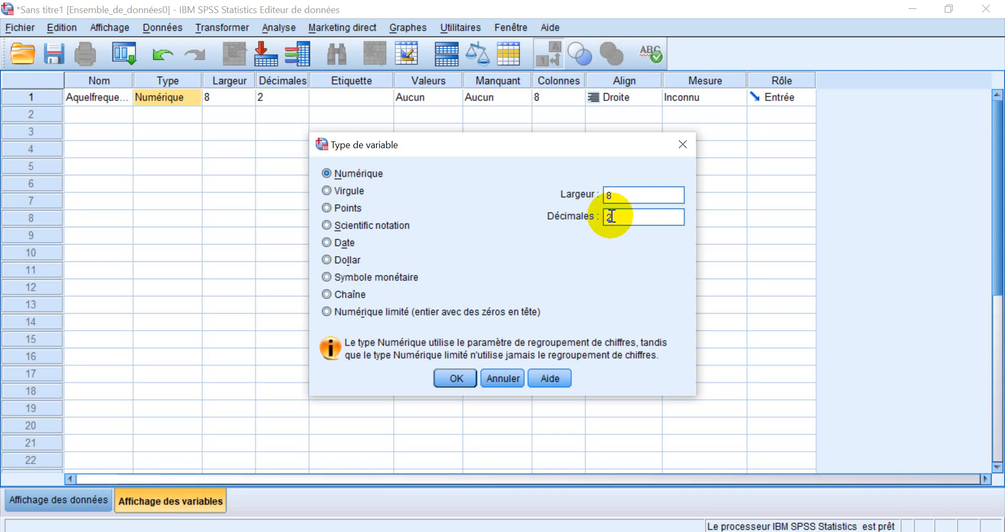
left_click(612, 216)
key("BackSpace")
type("0")
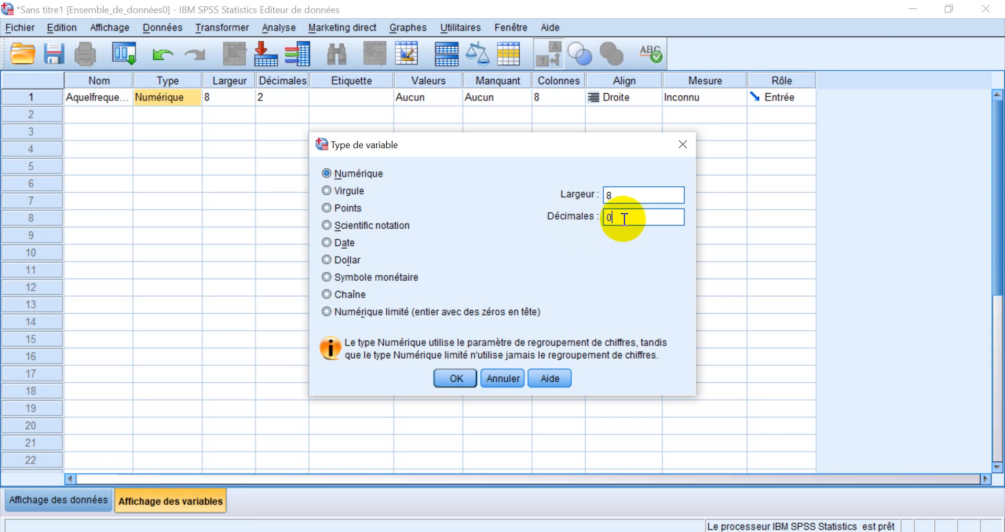
left_click(330, 295)
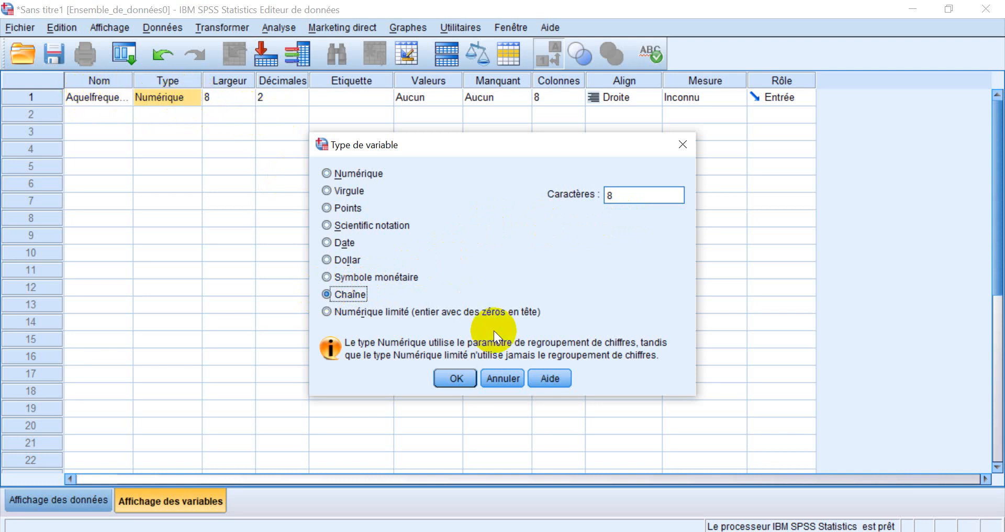
left_click(456, 378)
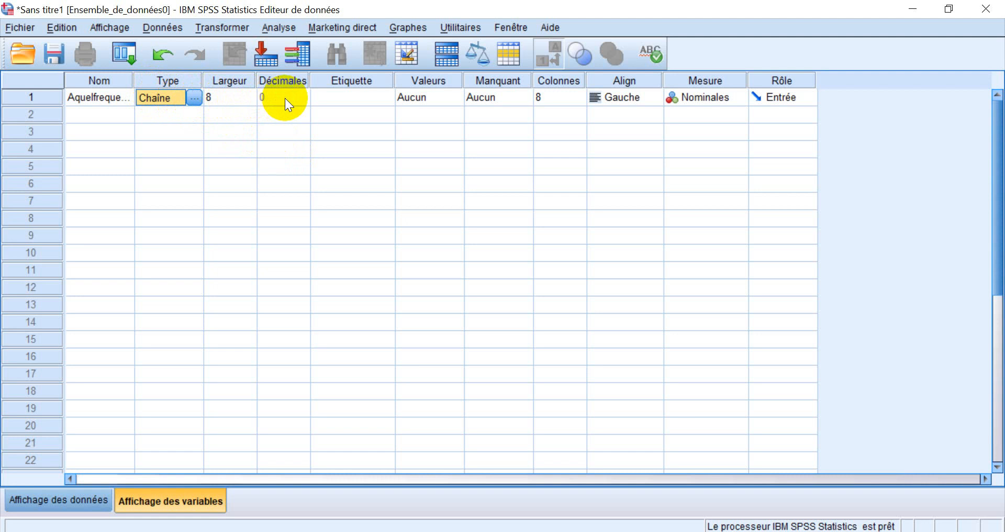
Give the first variable the label "A quelle frequence achetez vous des habits"
left_click(359, 102)
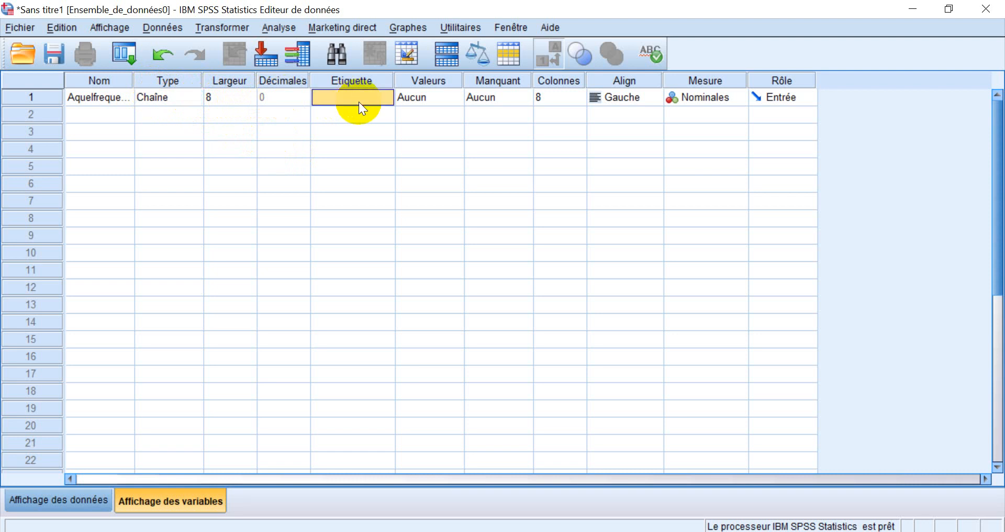
type("A q")
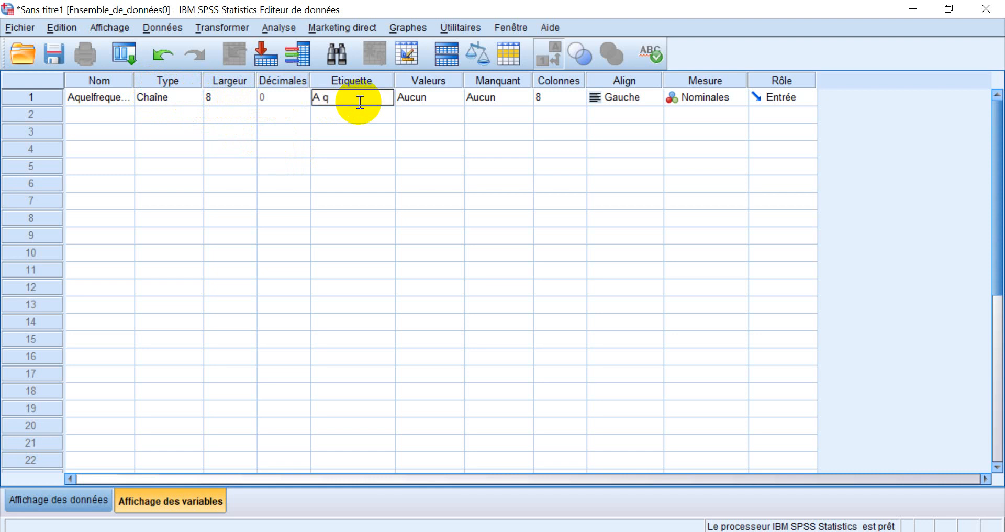
type("uelle")
type(" fre")
type("quence")
type(" ac")
type("hetez")
type(" vous d")
type("es")
type(" habits")
Add the value label A = "Une fois par semaine" to the first variable, checking the wording in questionnaire.pdf, and apply it
left_click(427, 100)
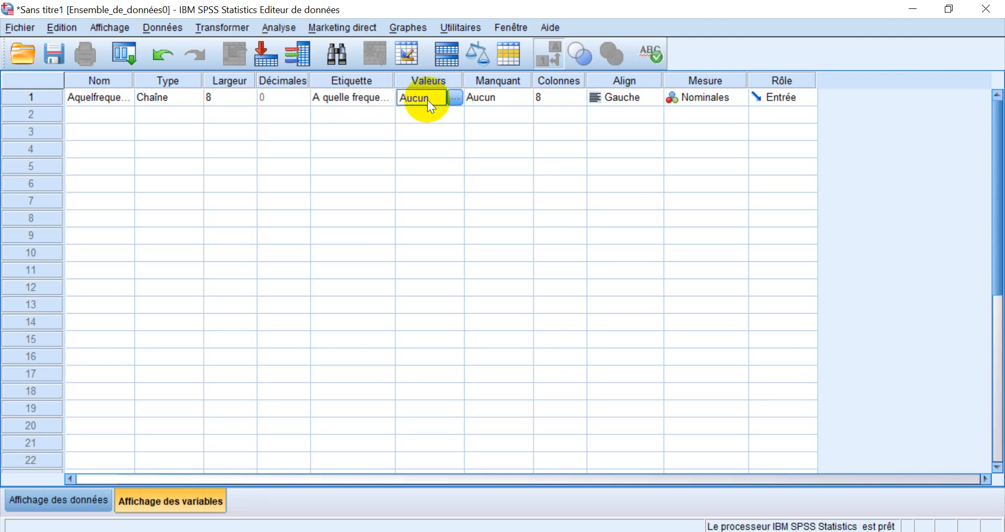
left_click(455, 98)
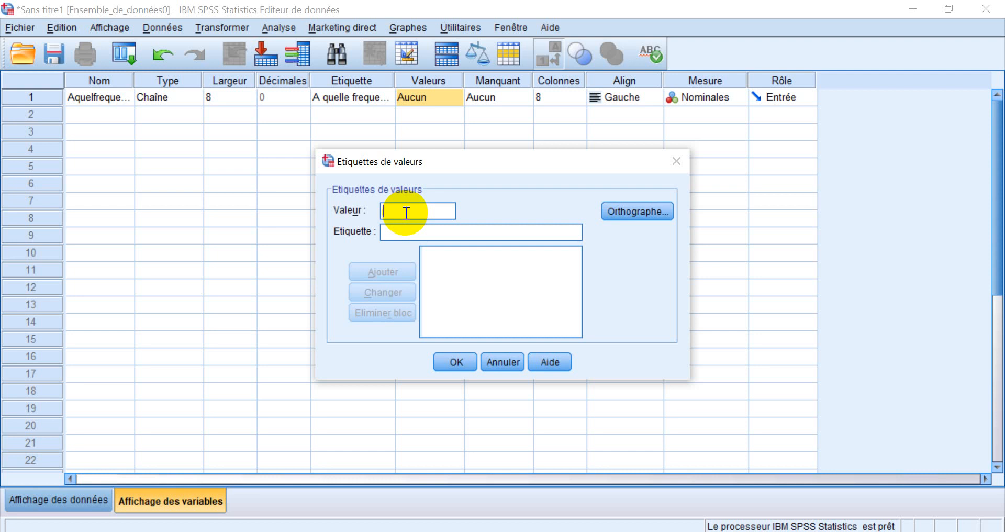
type("A")
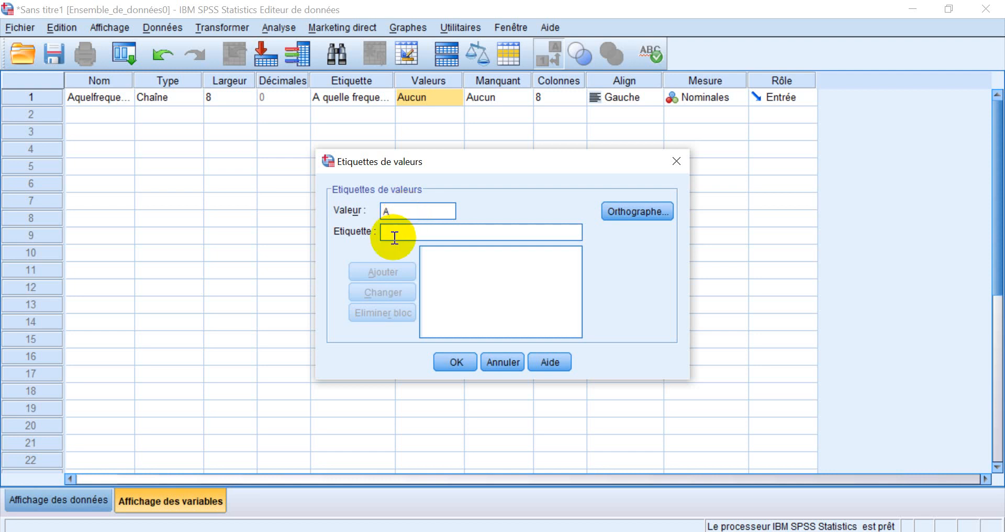
left_click(393, 232)
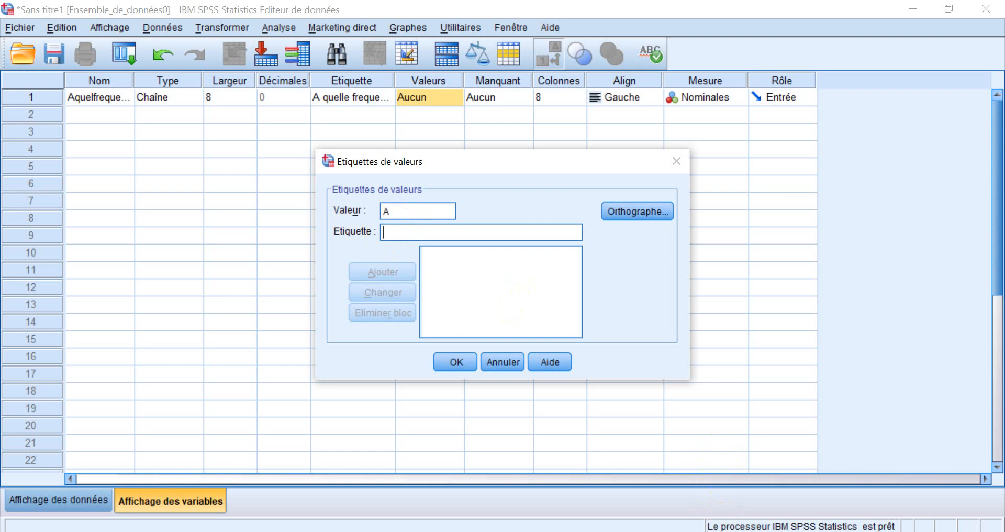
left_click(728, 531)
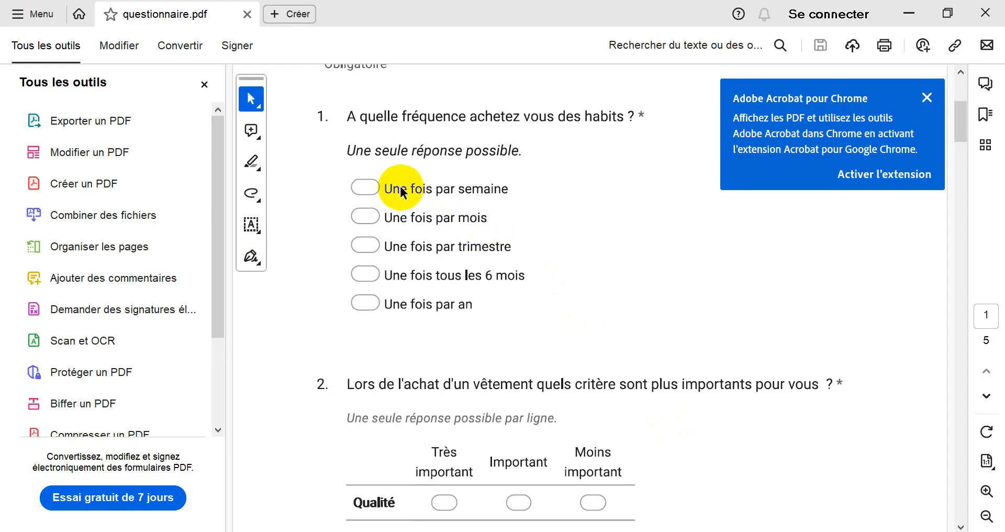
key("alt+Tab")
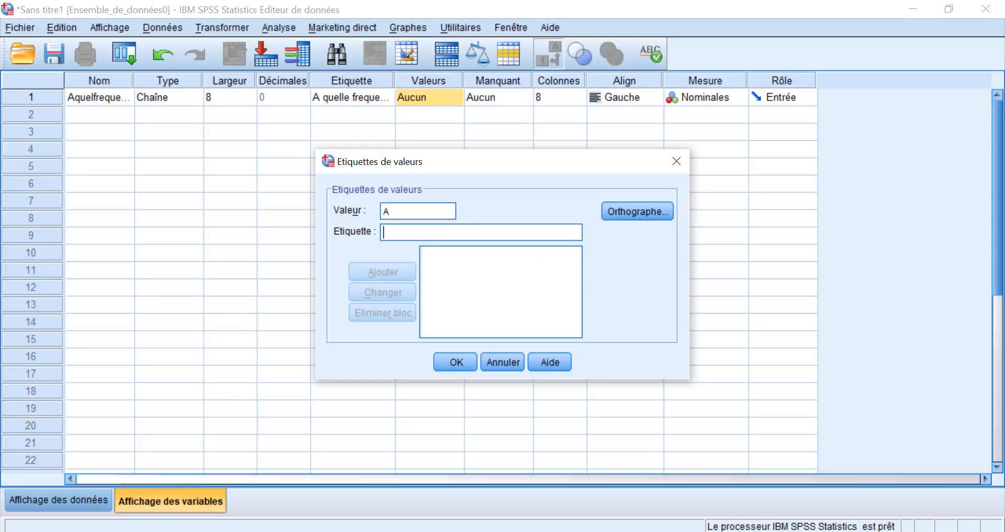
type("U")
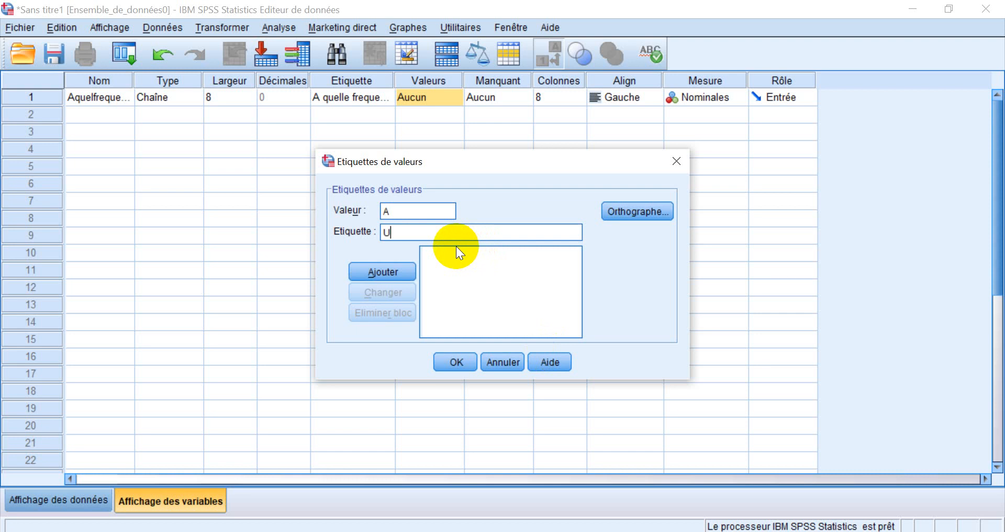
type("ne fois par semaine")
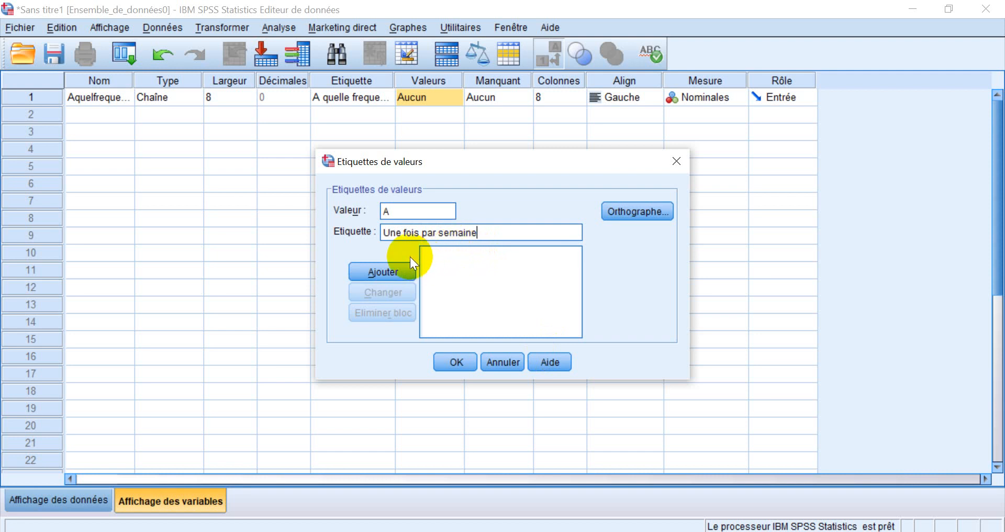
left_click(371, 272)
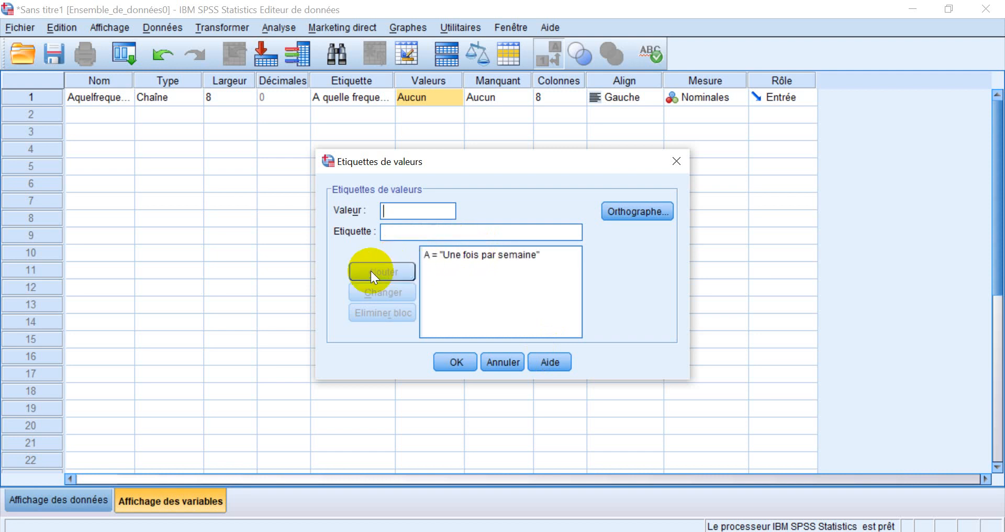
left_click(473, 255)
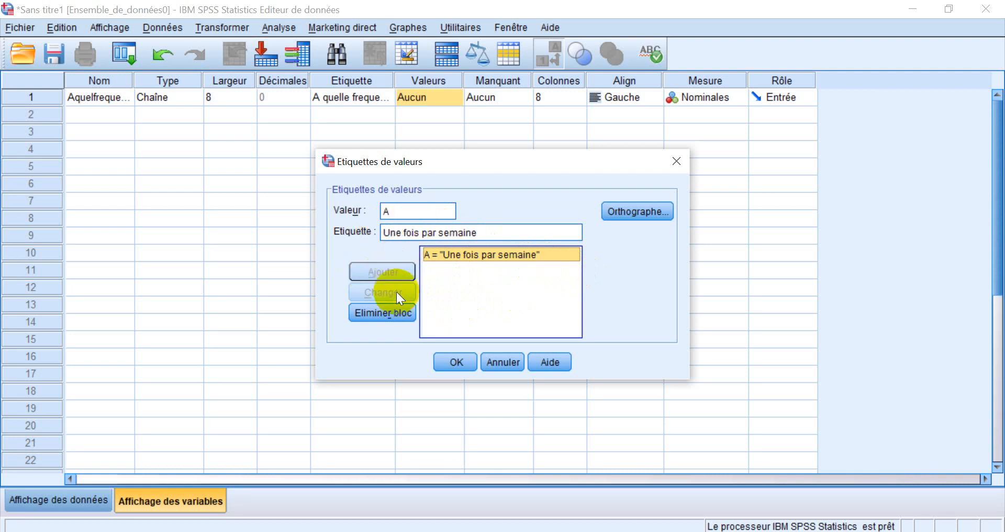
left_click(448, 362)
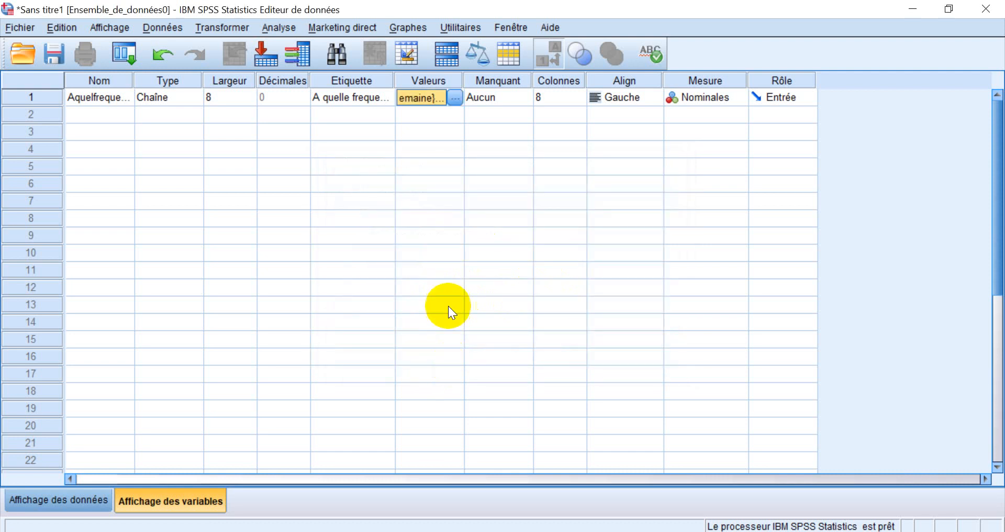
Reopen the first variable's value labels and add B = "Une fois par mois", consulting question 1 in questionnaire.pdf
left_click(456, 97)
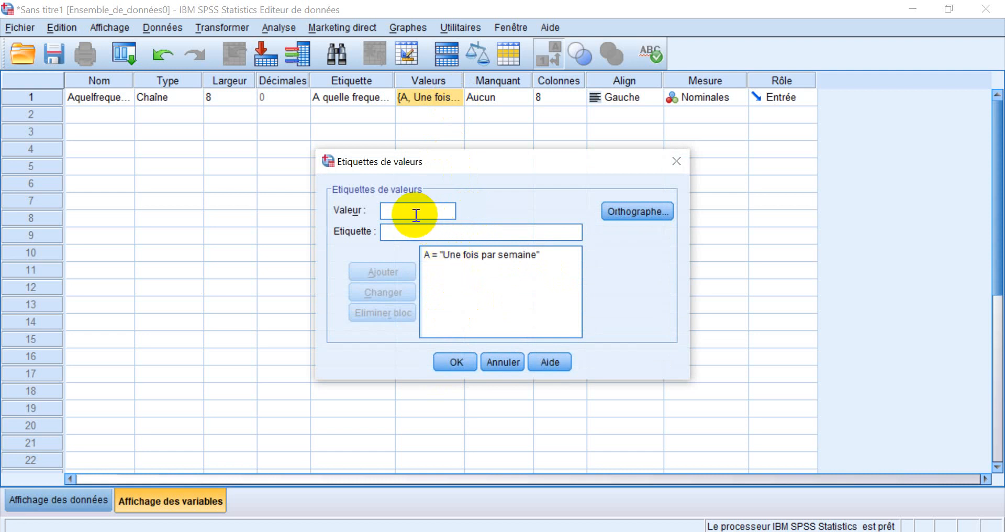
type("B")
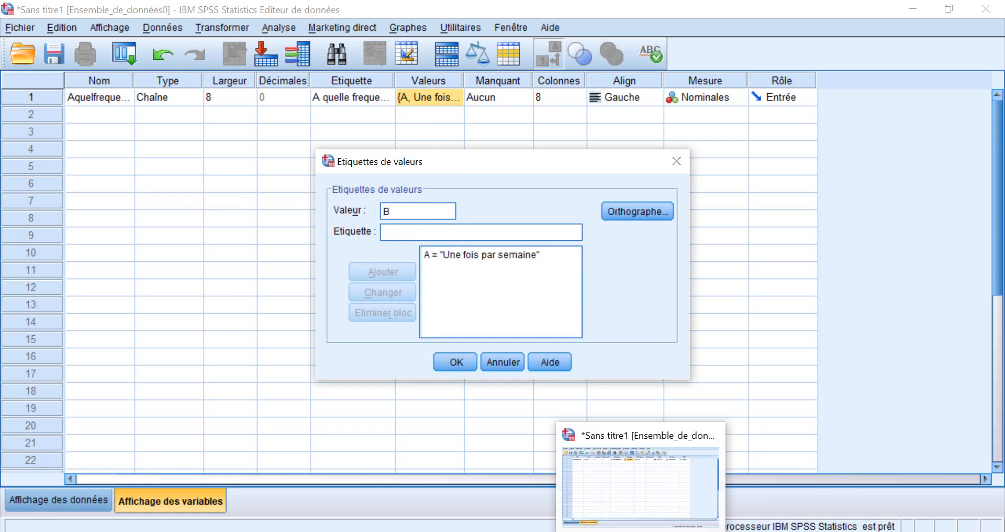
left_click(664, 485)
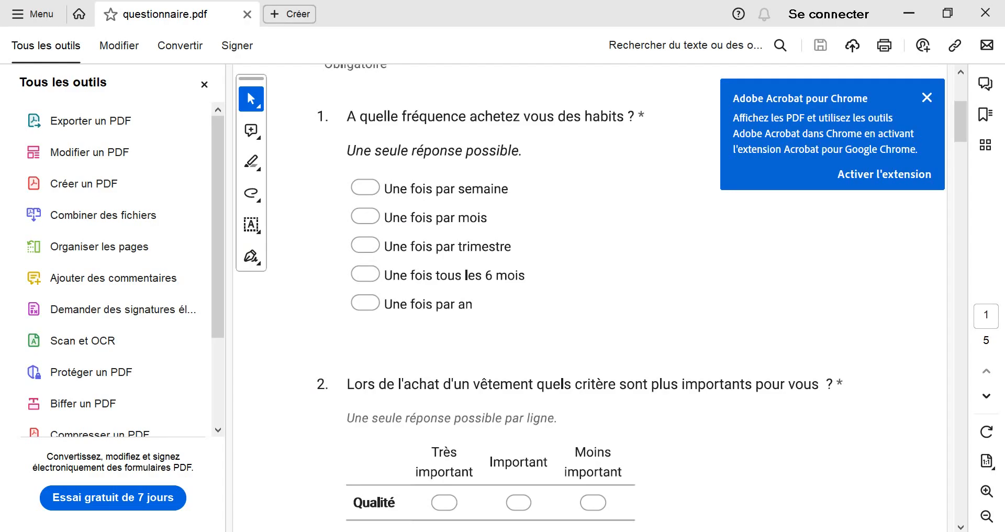
key("alt+Tab")
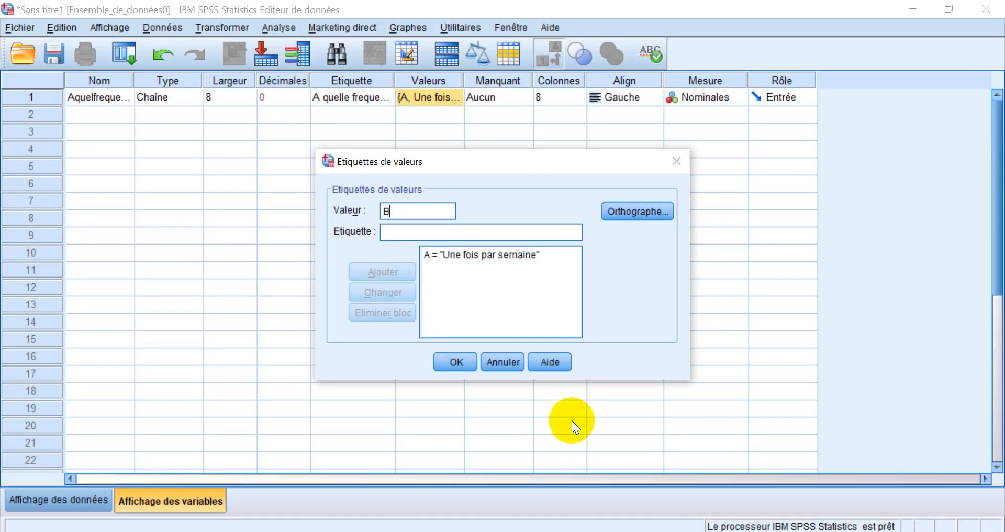
left_click(417, 234)
type("Un")
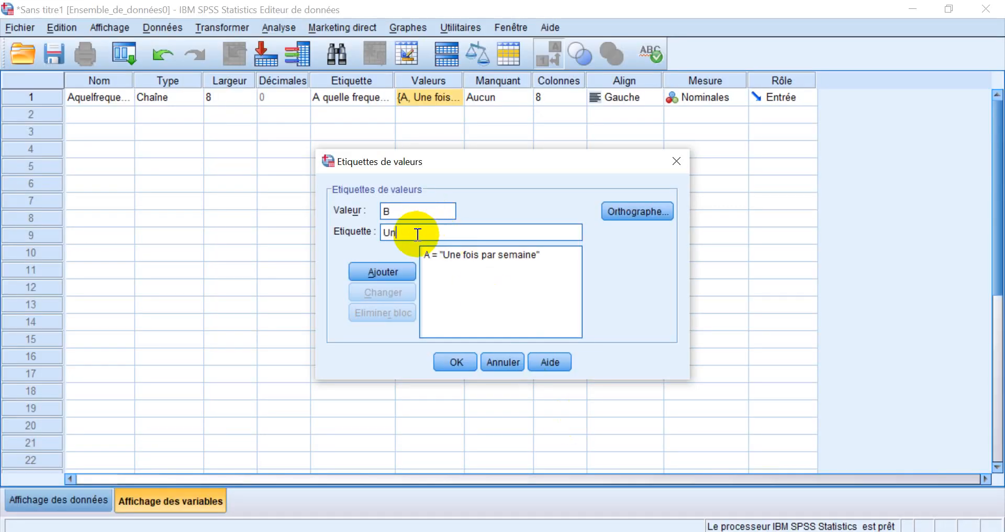
type("e fois pa")
type("mois")
left_click(385, 264)
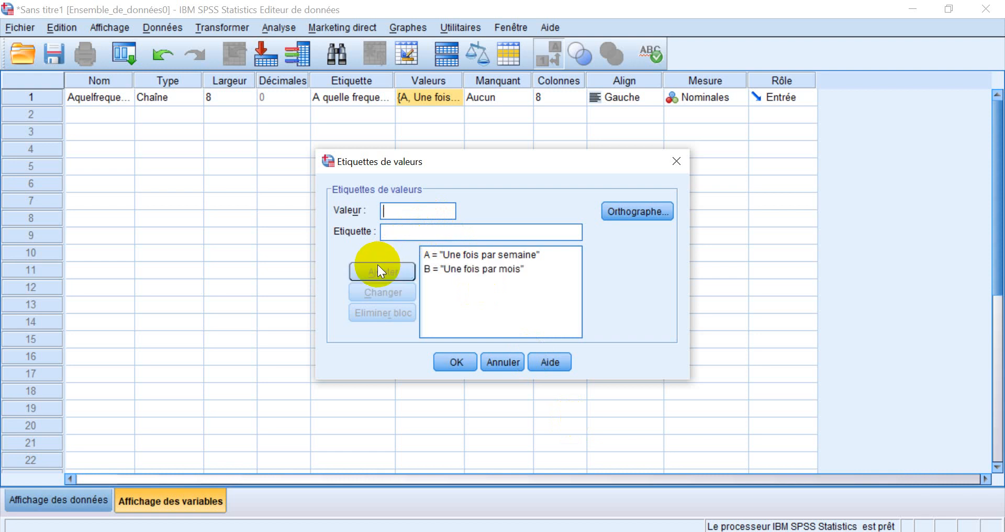
Add the value label C = "Une fois par trimestre", checking the third answer in questionnaire.pdf
left_click(429, 210)
type("C")
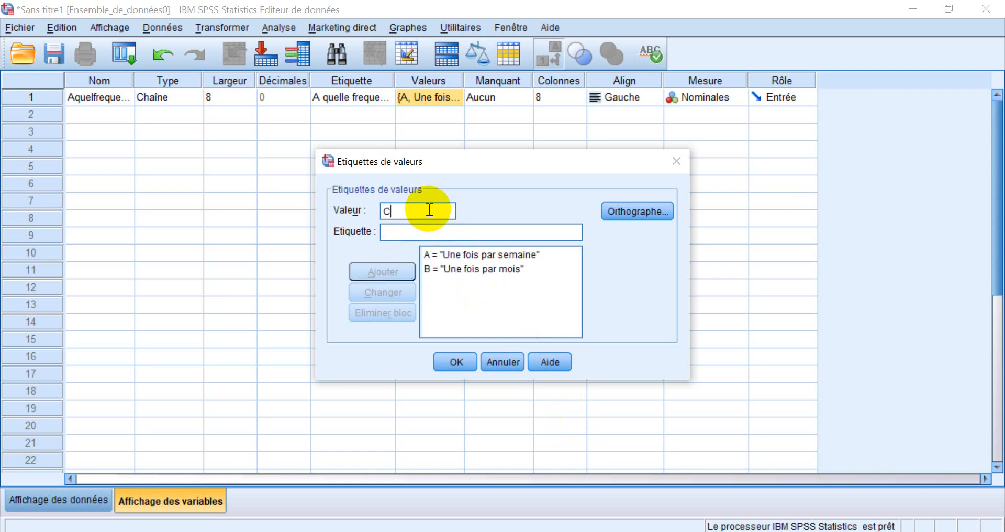
key("alt+Tab")
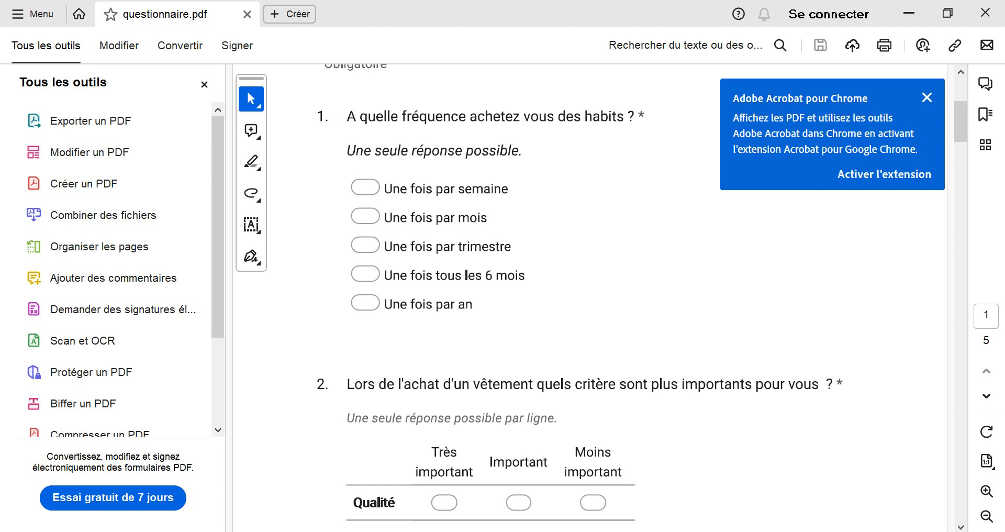
key("alt+Tab")
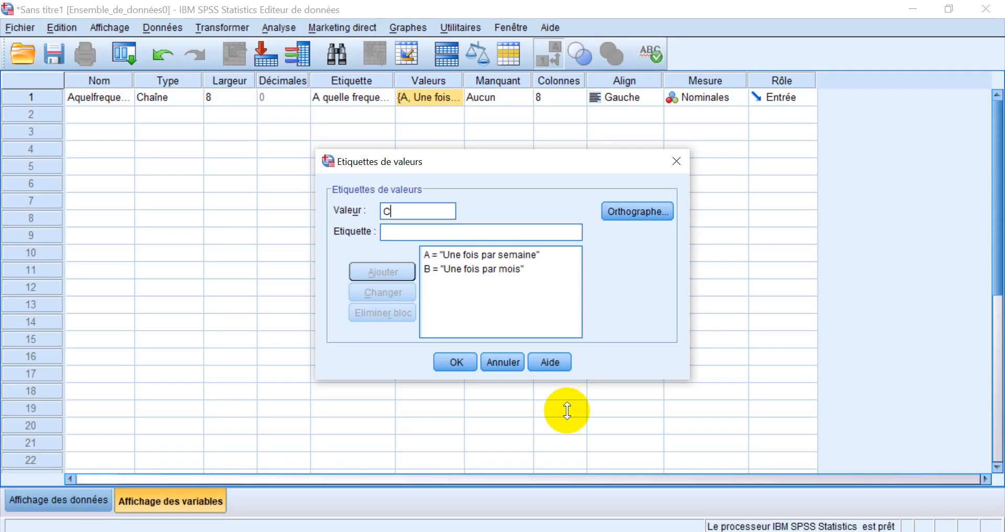
left_click(417, 233)
type("U")
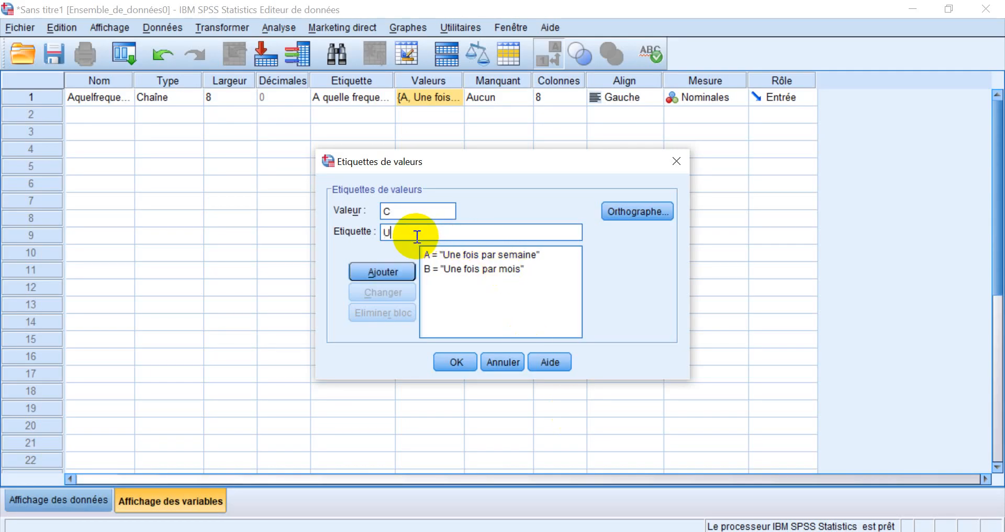
type("ne fois par trimestre")
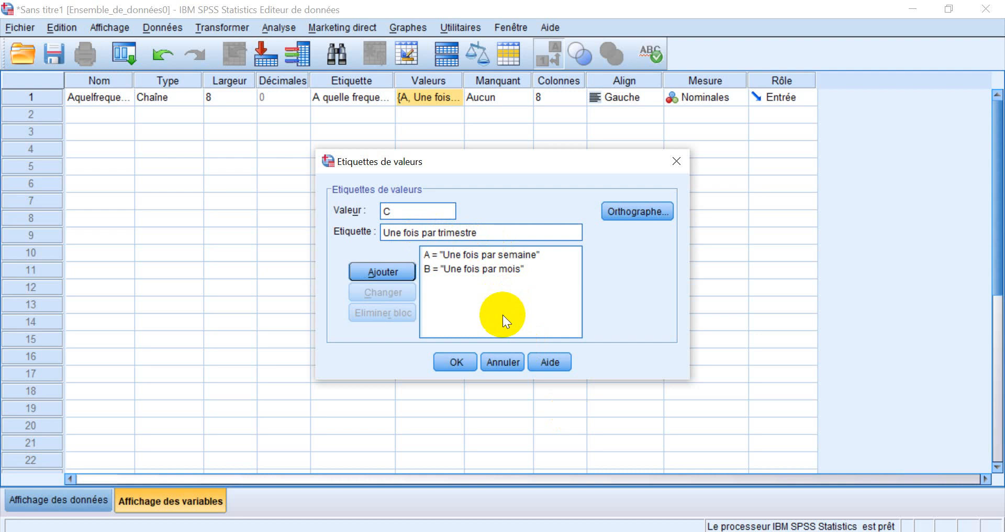
left_click(385, 270)
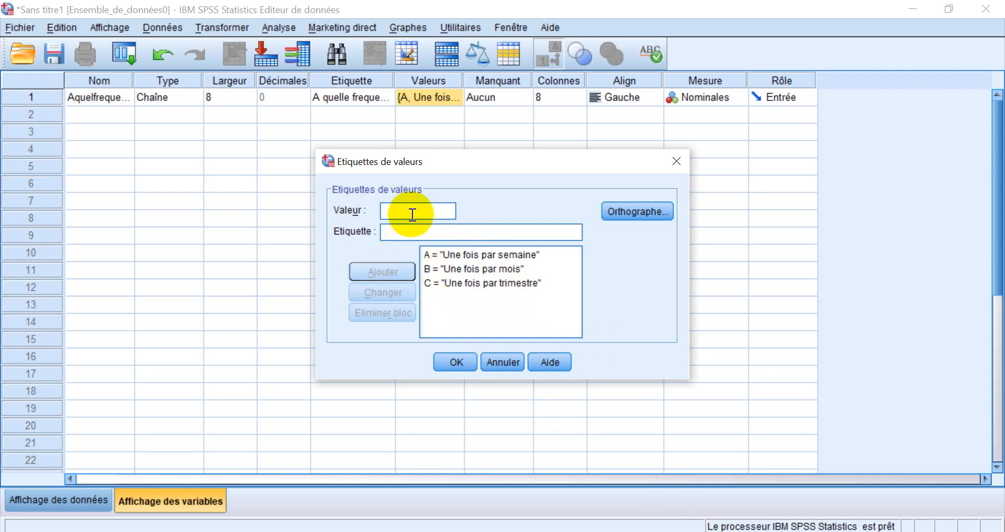
Add the value label D = "Une fois tous les 6 mois", checking the fourth answer in questionnaire.pdf
type("D")
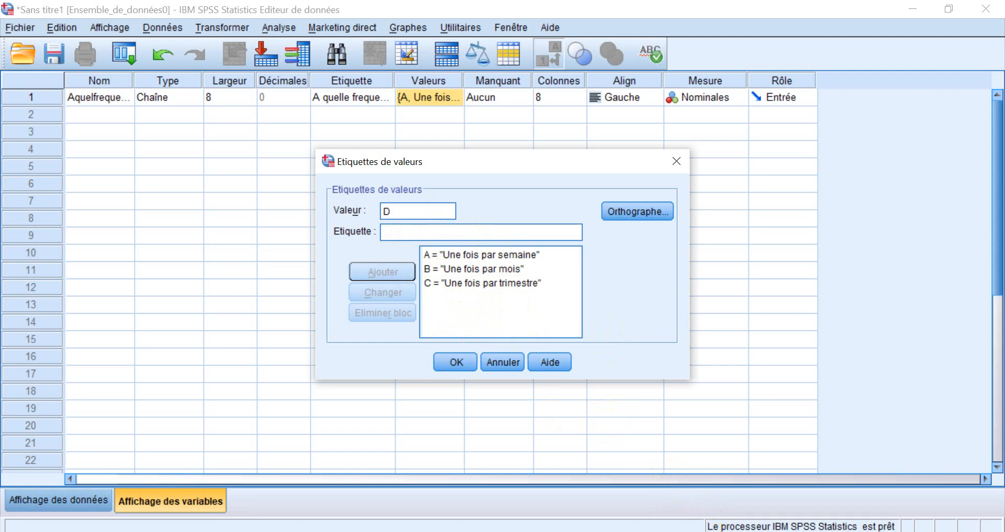
mouse_move(676, 529)
left_click(732, 530)
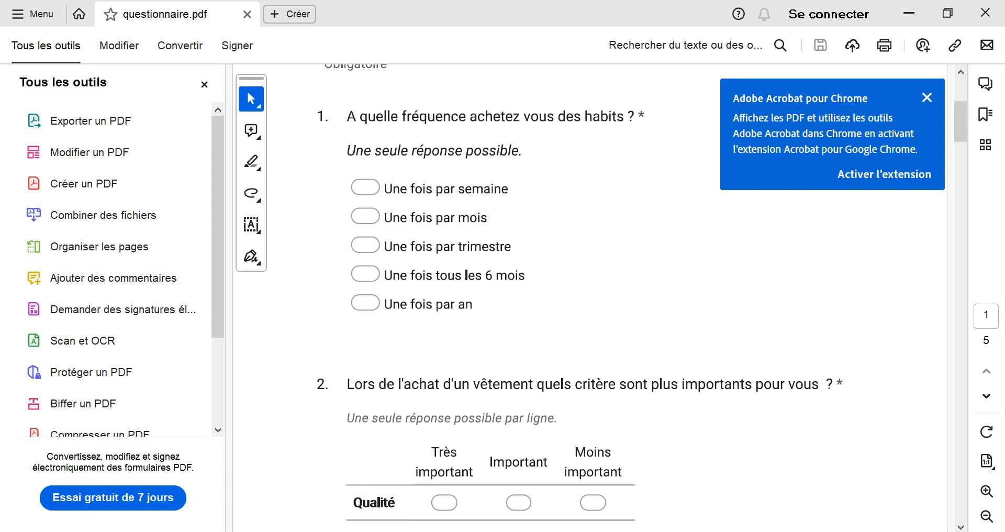
key("alt+Tab")
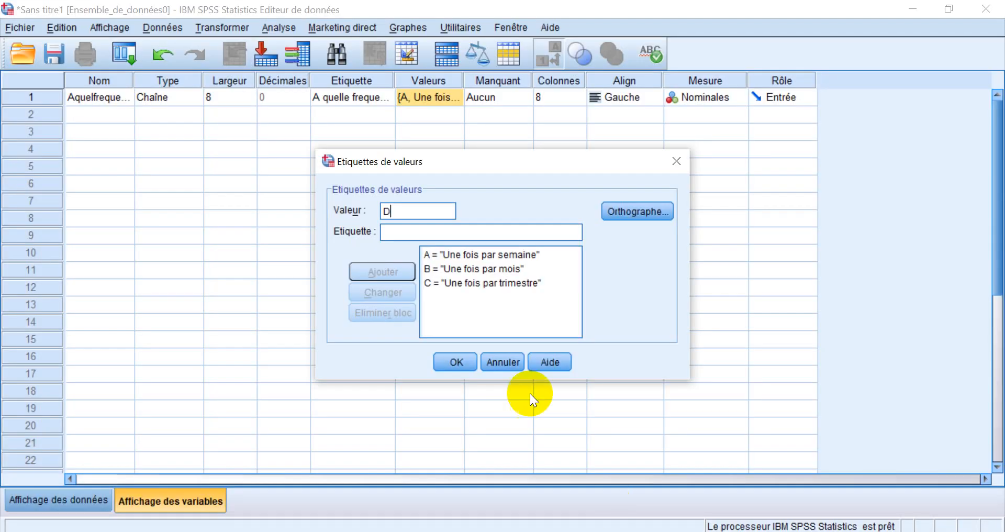
left_click(407, 231)
type("Une")
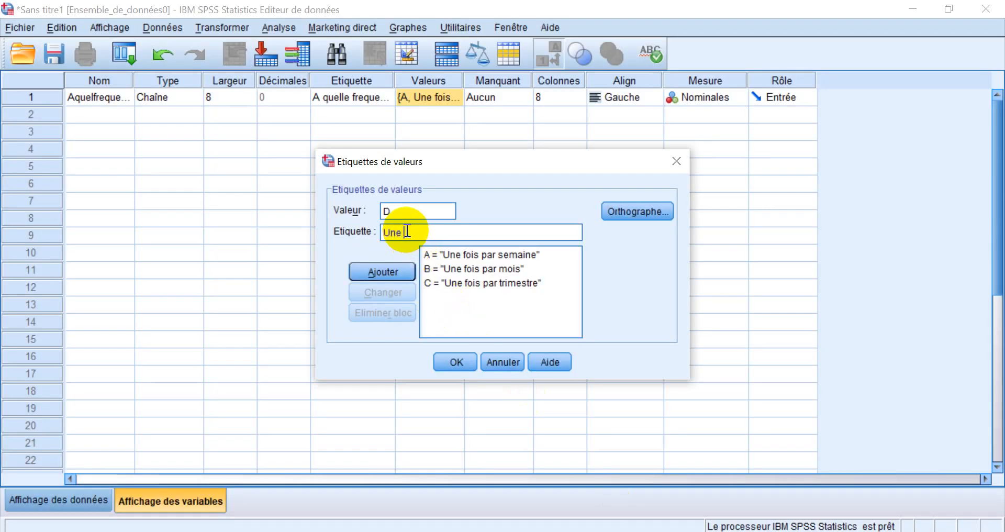
type(" fois tous les 6 mois")
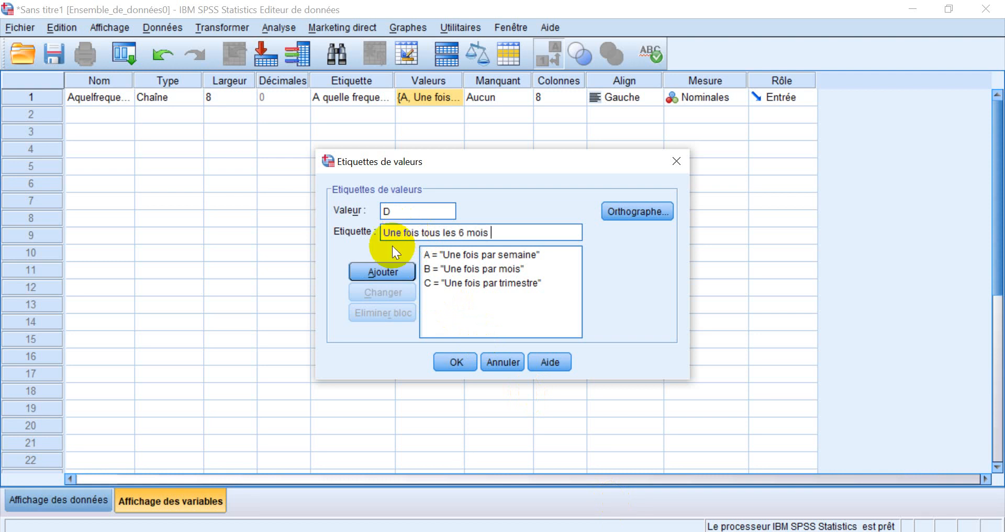
left_click(376, 267)
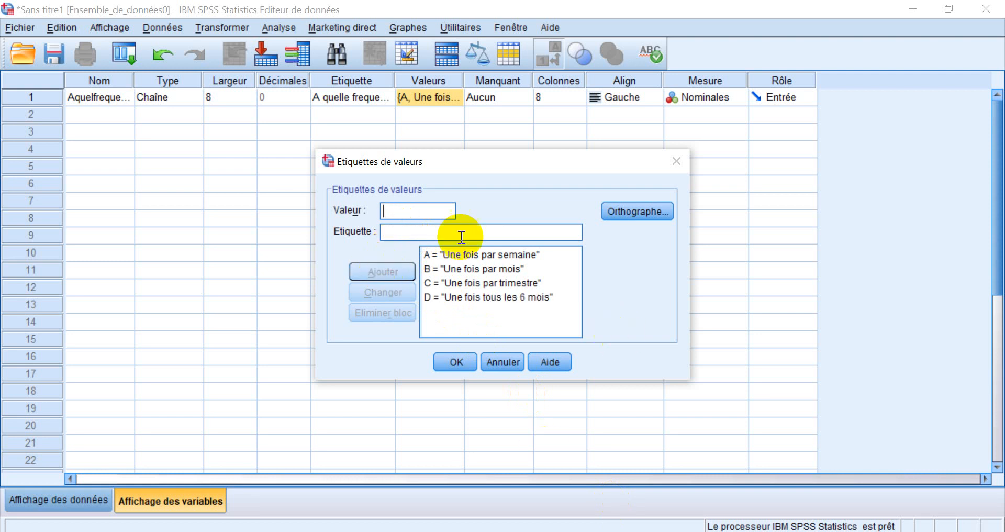
Add the value label E = "Une fois par an", checking the fifth answer in questionnaire.pdf, and apply the first variable's labels
left_click(408, 214)
type("E")
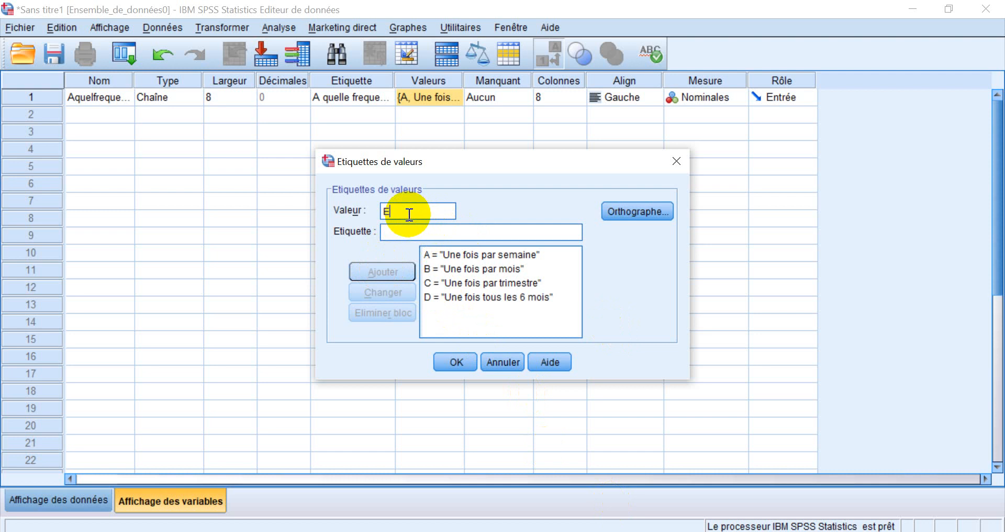
key("alt+Tab")
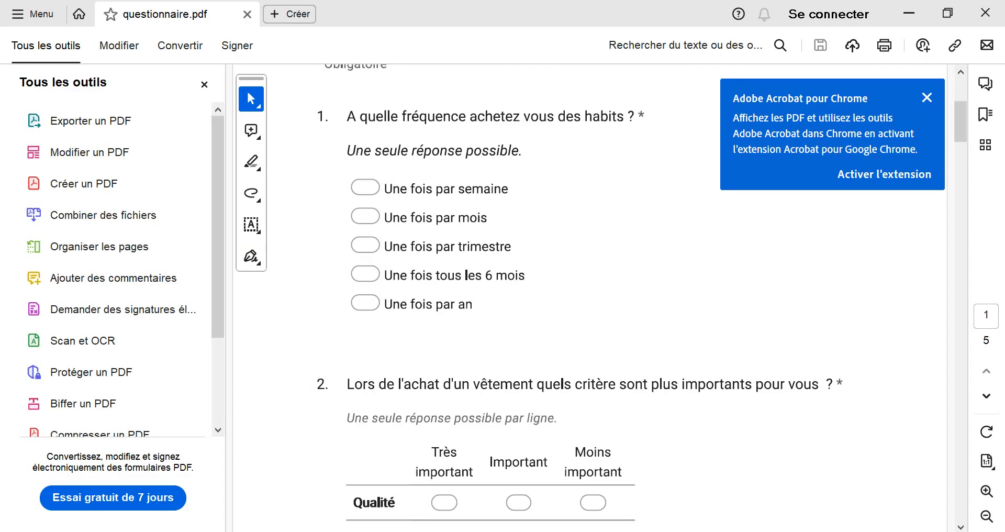
key("alt+Tab")
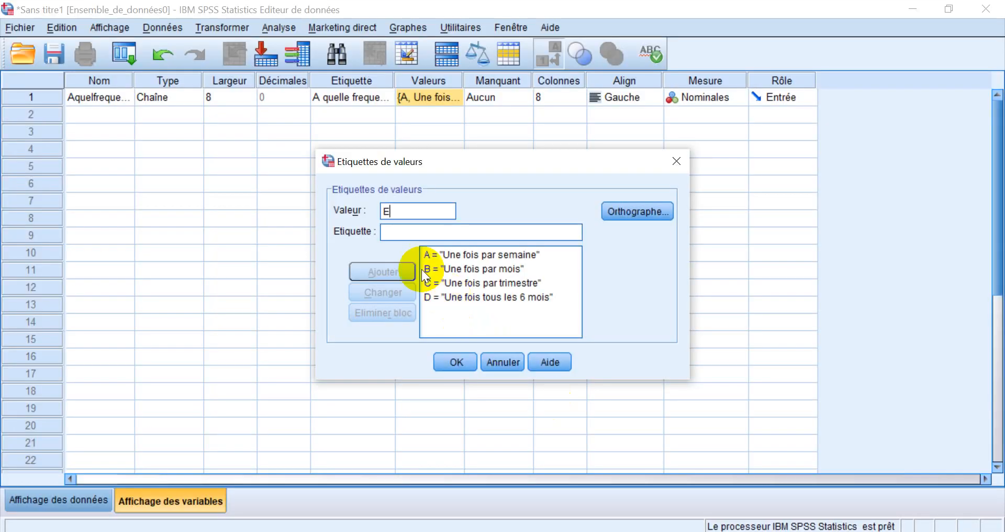
left_click(397, 225)
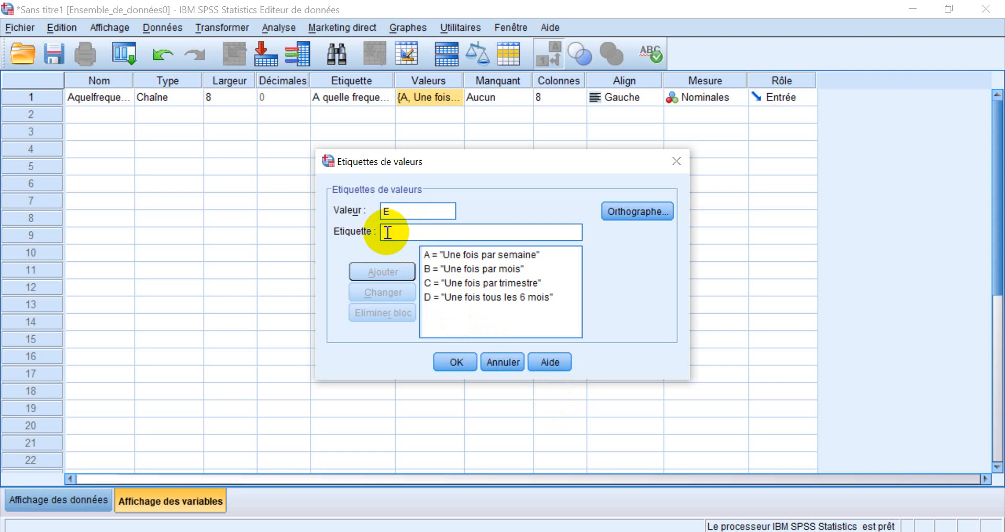
type("Une fois")
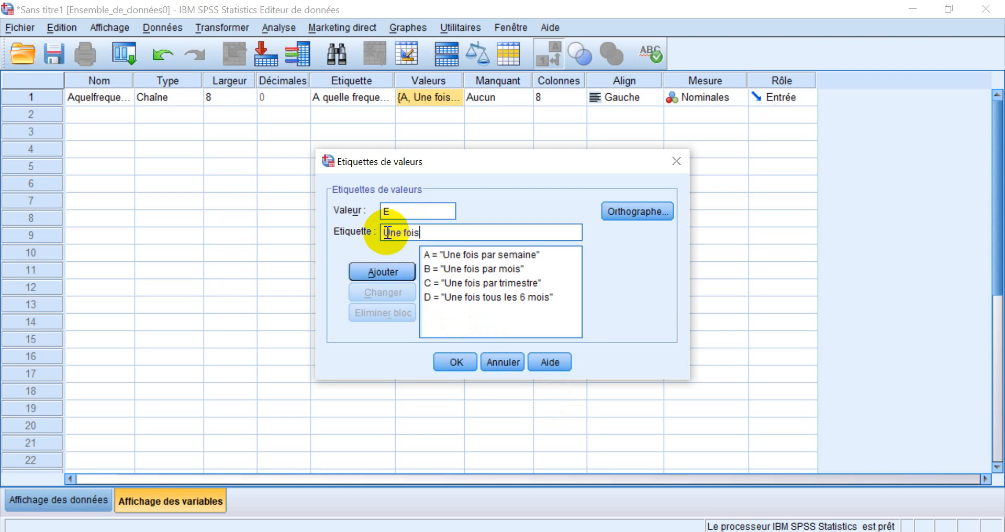
type(" par an")
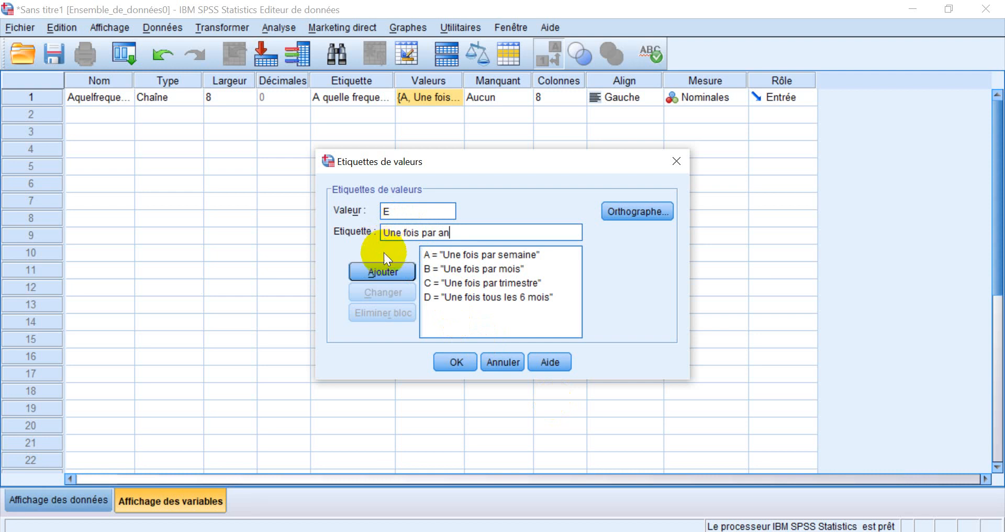
left_click(383, 271)
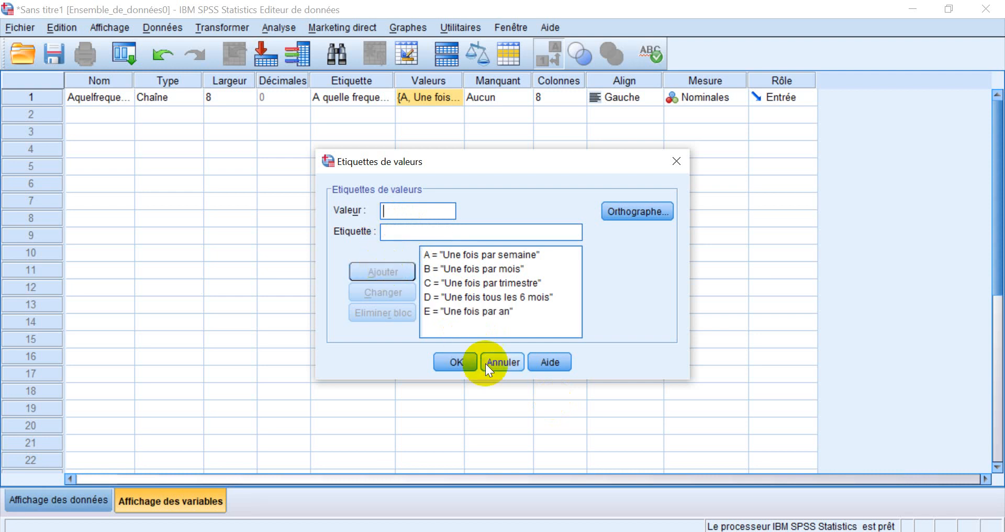
left_click(448, 357)
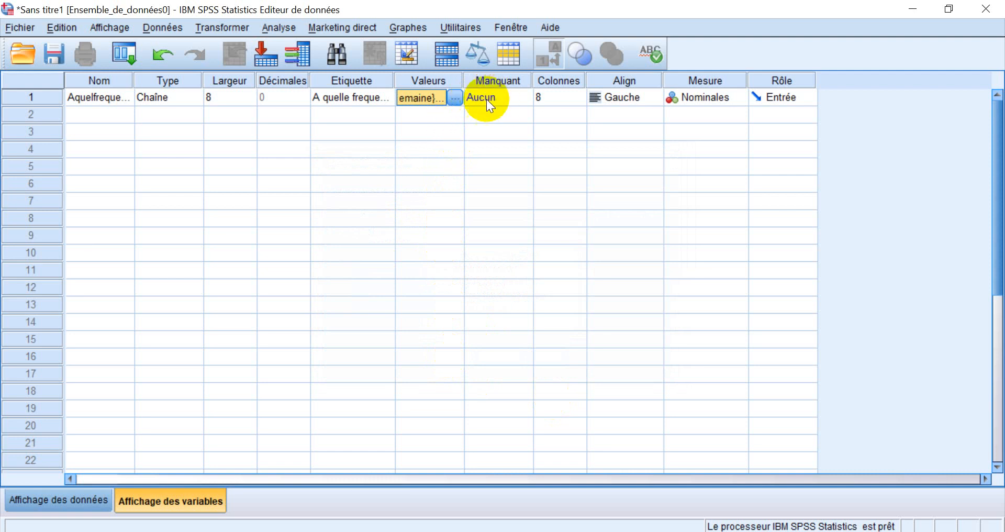
Set the first variable's measurement level to Ordinales
left_click(695, 97)
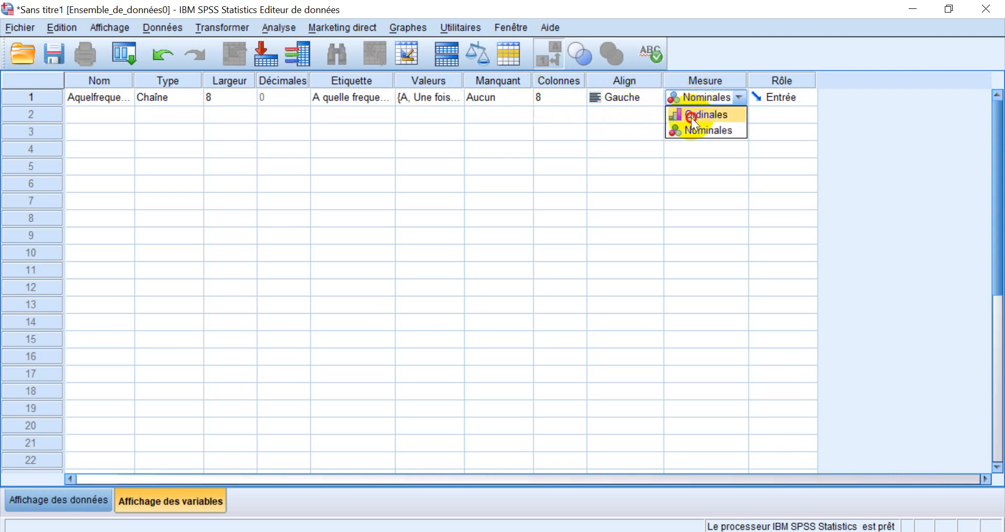
left_click(691, 115)
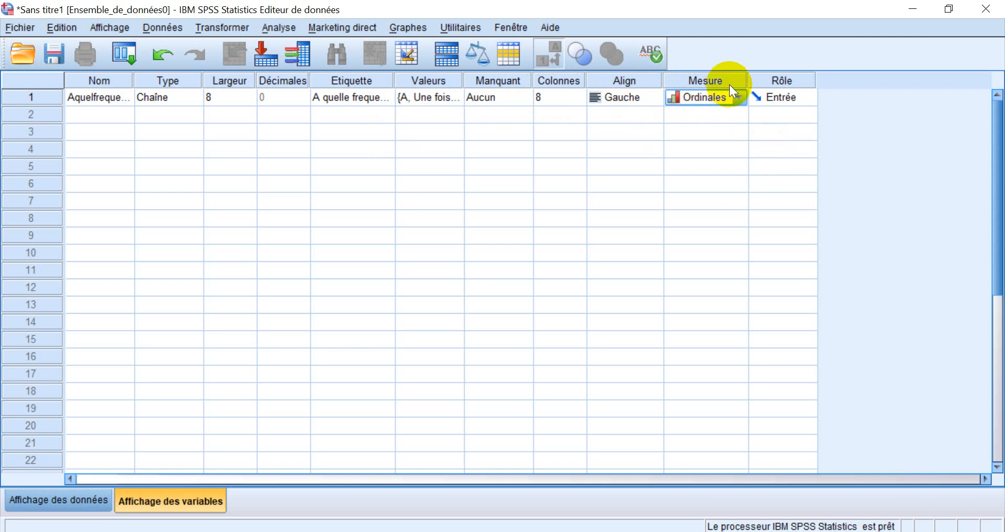
left_click(739, 97)
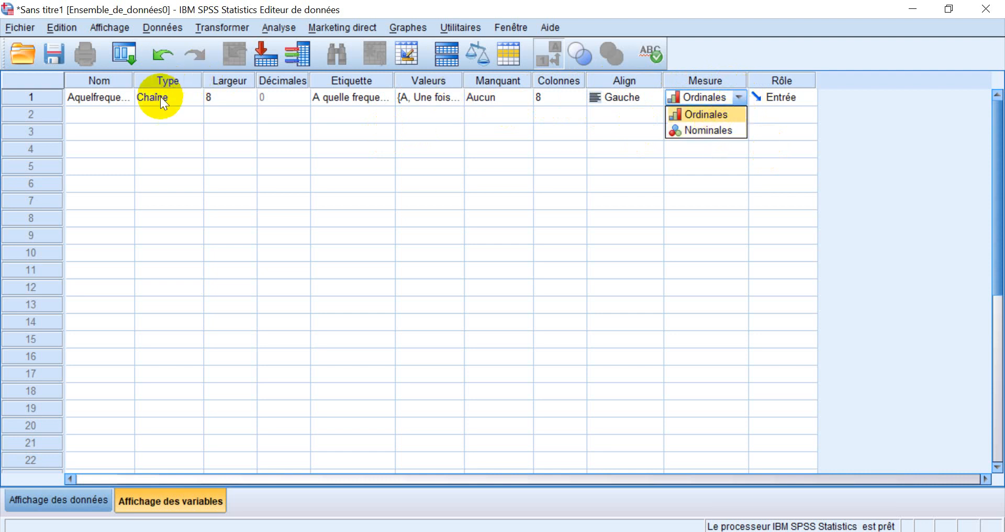
left_click(725, 118)
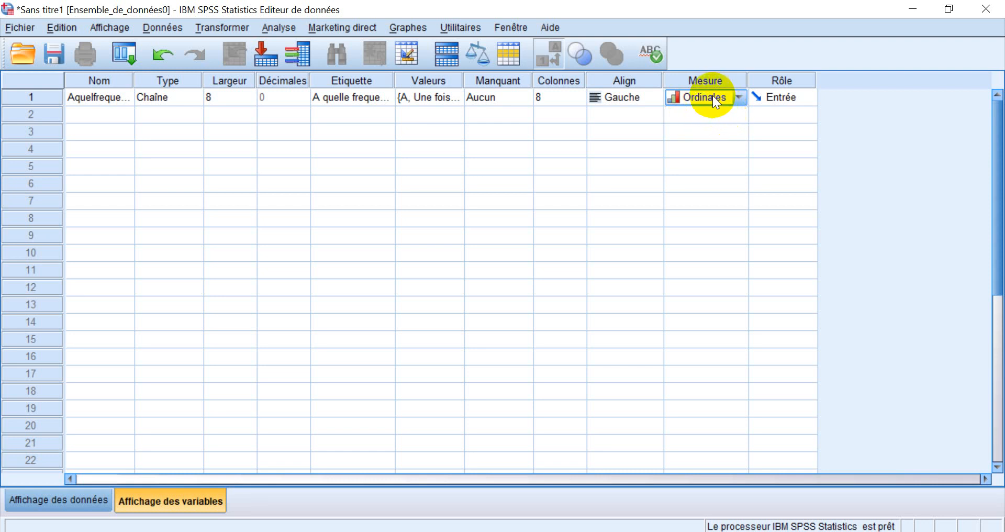
Name the second variable Lorsdelachatdunvetementlaqualiteesttelleimportante, consulting question 2 in questionnaire.pdf for the quality criterion
left_click(91, 114)
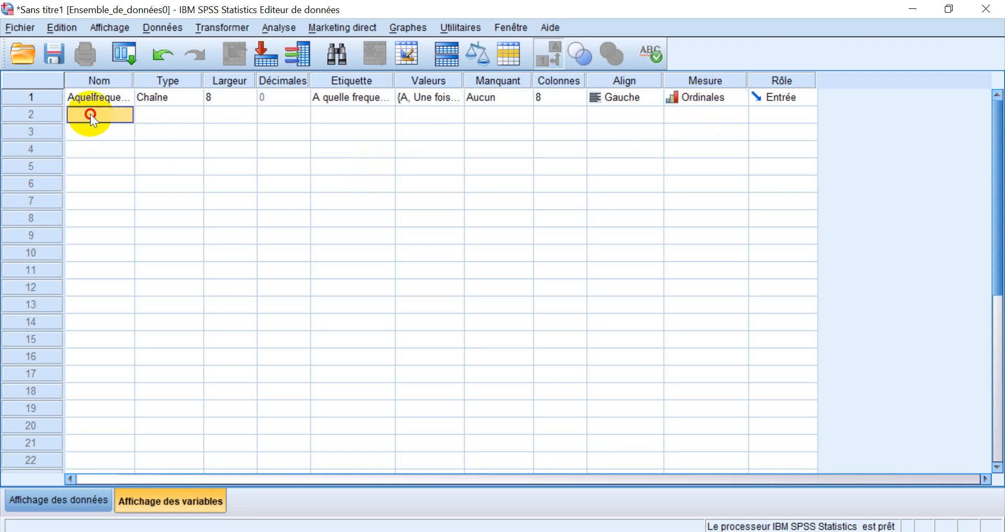
left_click(689, 531)
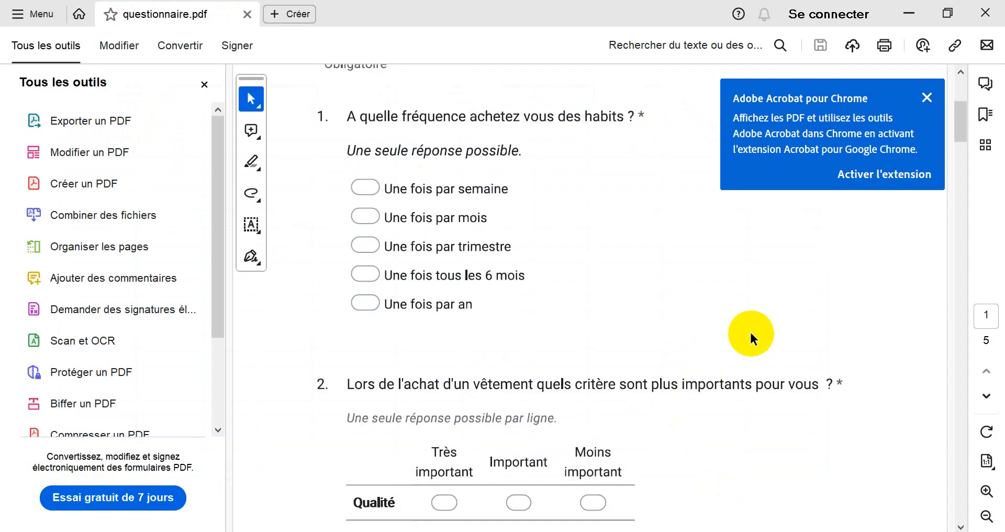
scroll(750, 331, "down", 3)
scroll(749, 331, "down", 4)
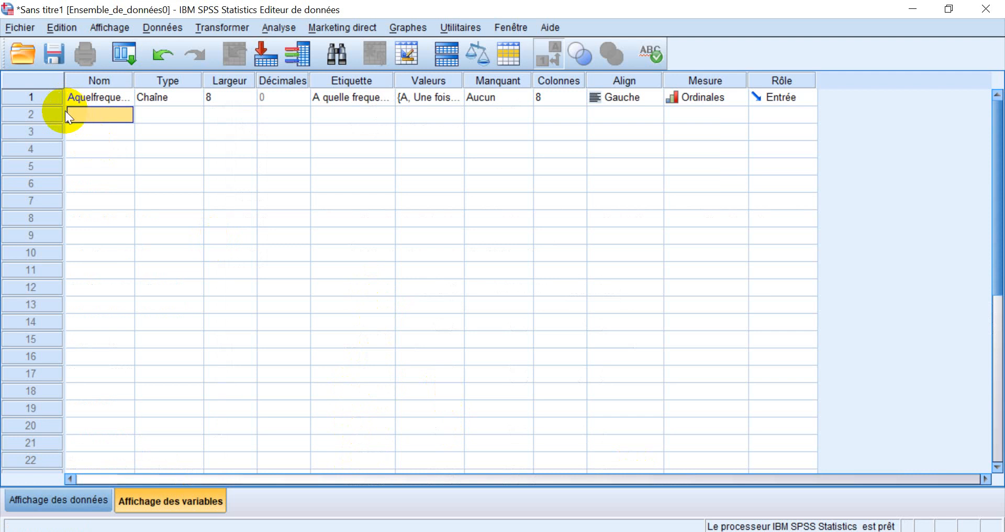
type("Lorsde")
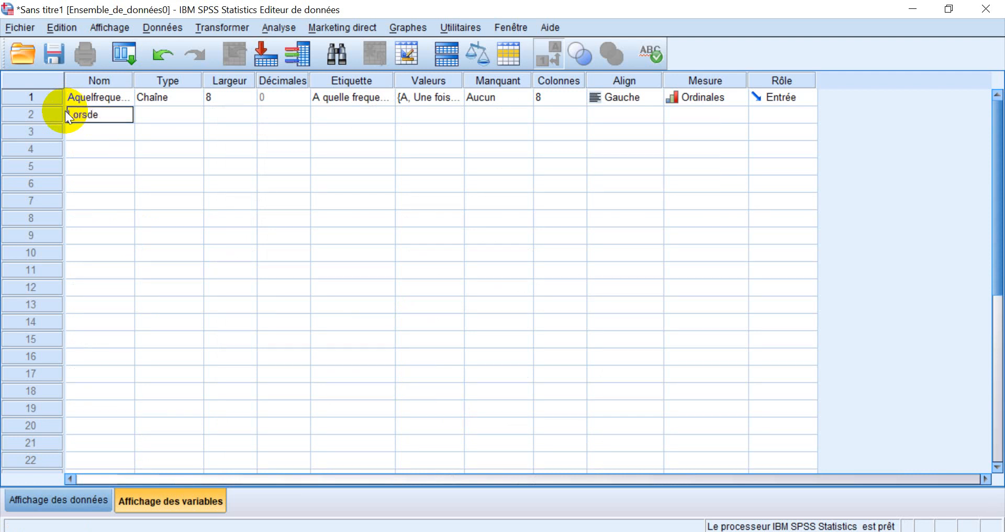
type("lache")
key("BackSpace")
type("atd'")
key("BackSpace")
type("un")
type("veteme")
type("nt")
type("la")
type("qual")
type("ite")
type("est")
type("t")
type("el")
key("BackSpace")
key("BackSpace")
type("elleimportante")
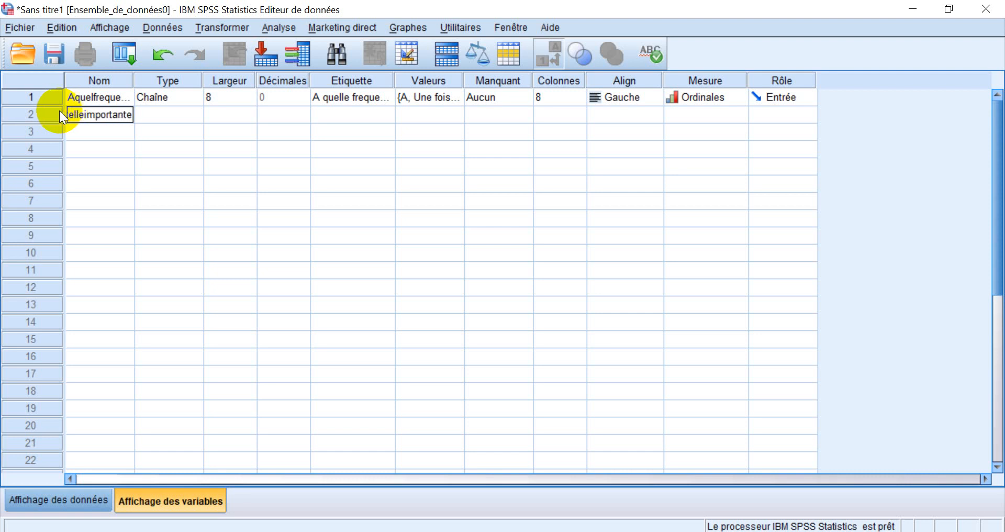
Change the second variable's type to Chaîne
left_click(160, 113)
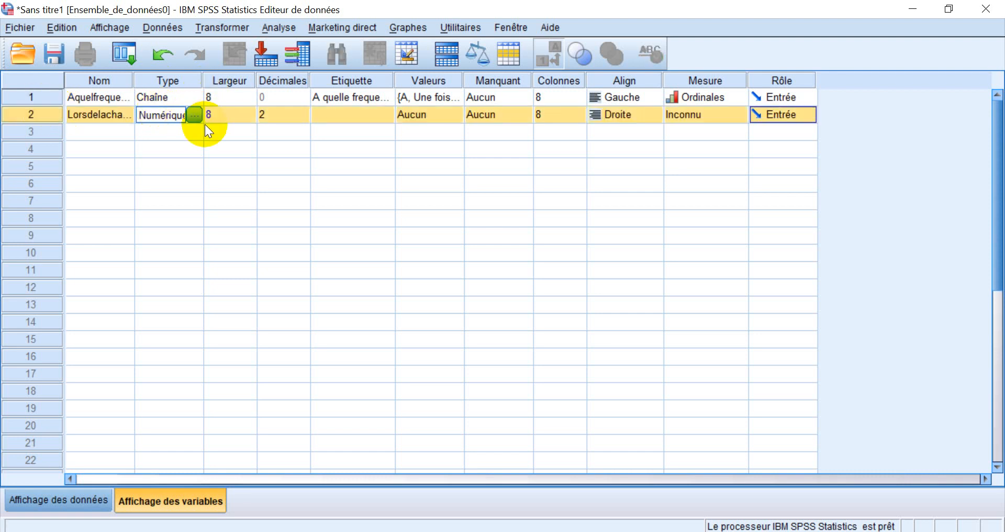
left_click(194, 114)
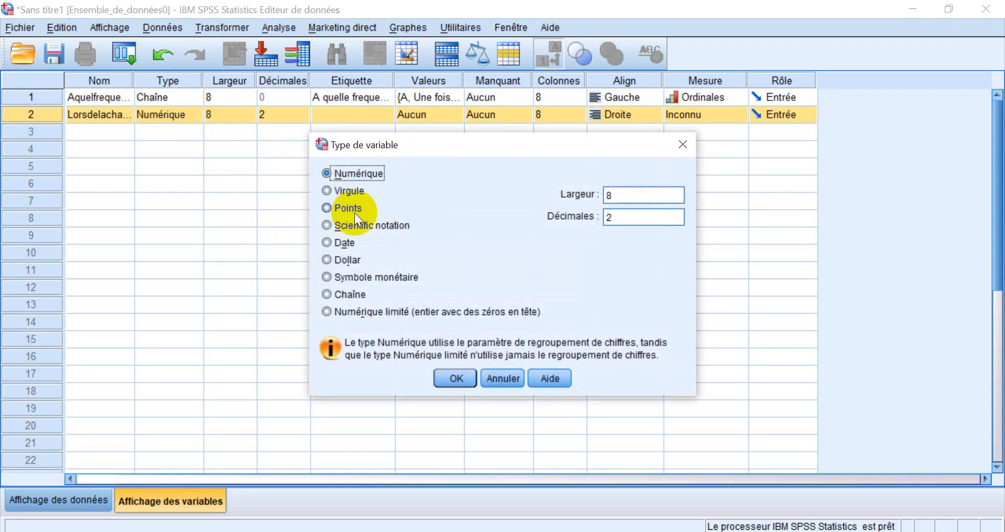
left_click(328, 295)
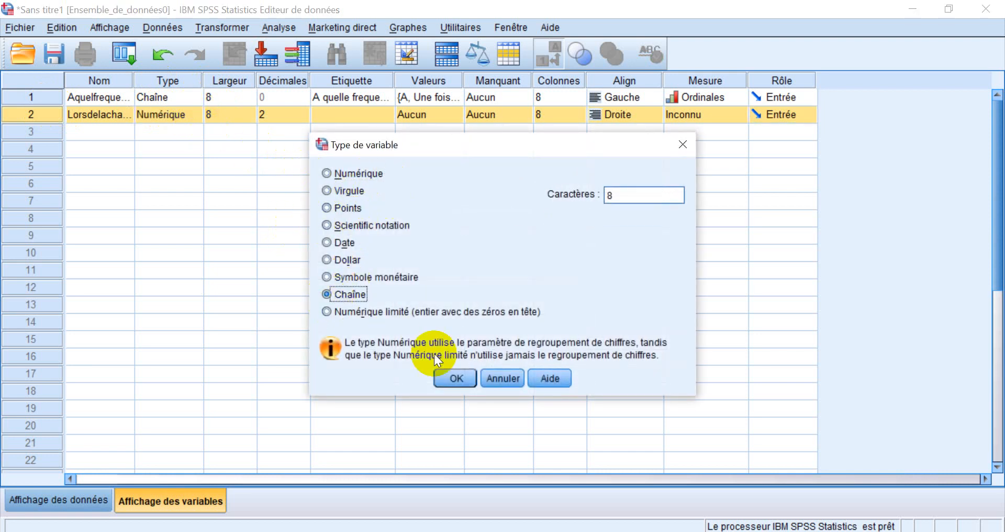
left_click(461, 381)
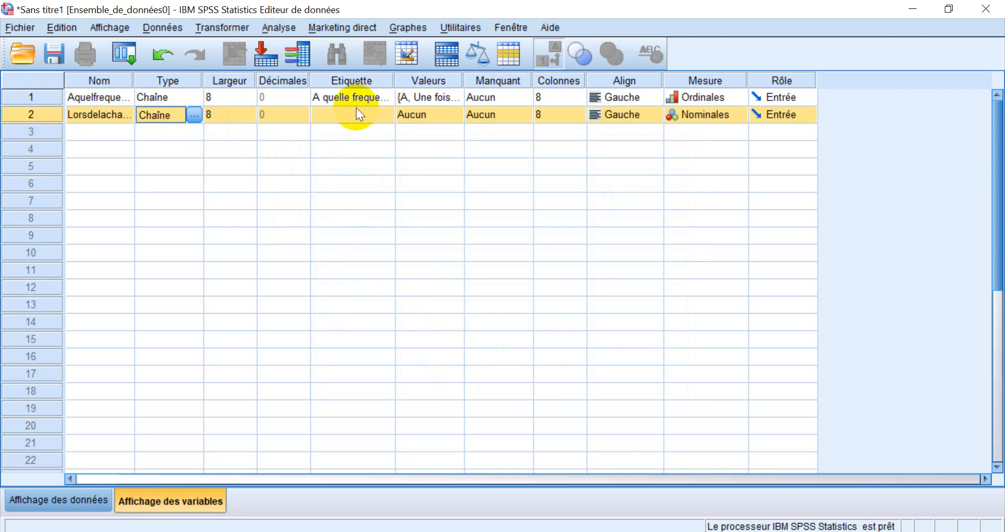
Label the second variable "Lors de l'achat d'un vêtement la qualité est t'elle importante pour vous" and widen the Etiquette column to fit
left_click(339, 114)
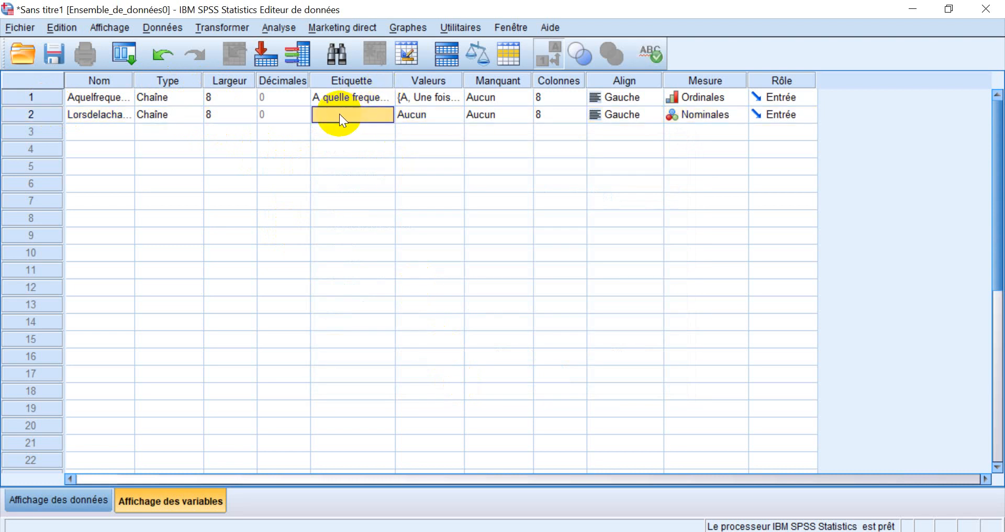
left_click(339, 114)
type("Lor")
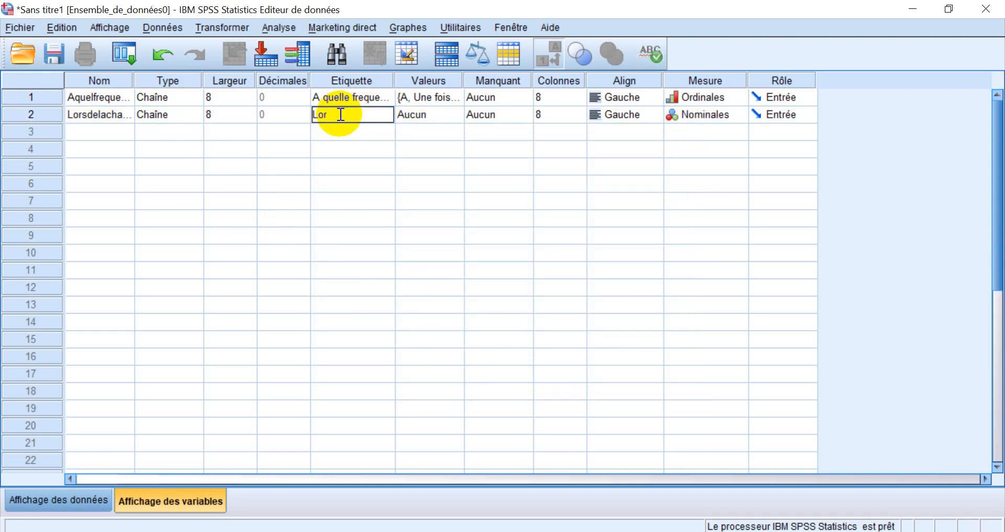
type("s de l'achat d'un vêtement la qualité est t'elle importante pour vous")
left_click(392, 165)
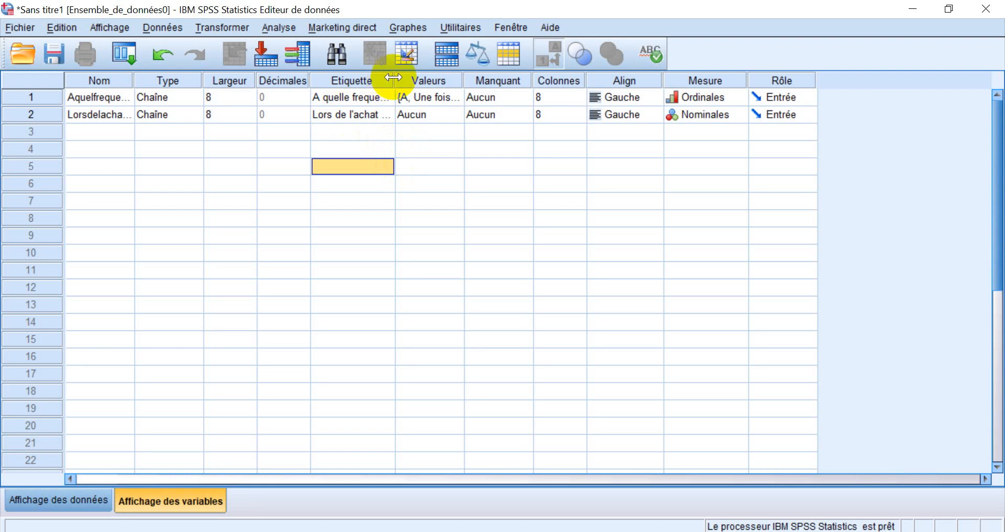
left_click_drag(394, 76, 628, 83)
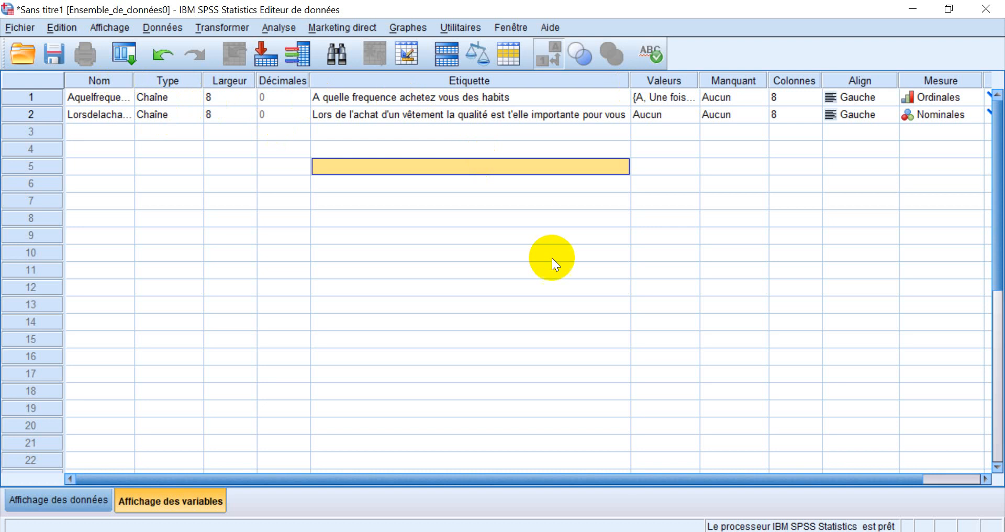
Open the second variable's value labels and add A = "Très important"
left_click_drag(512, 473, 596, 472)
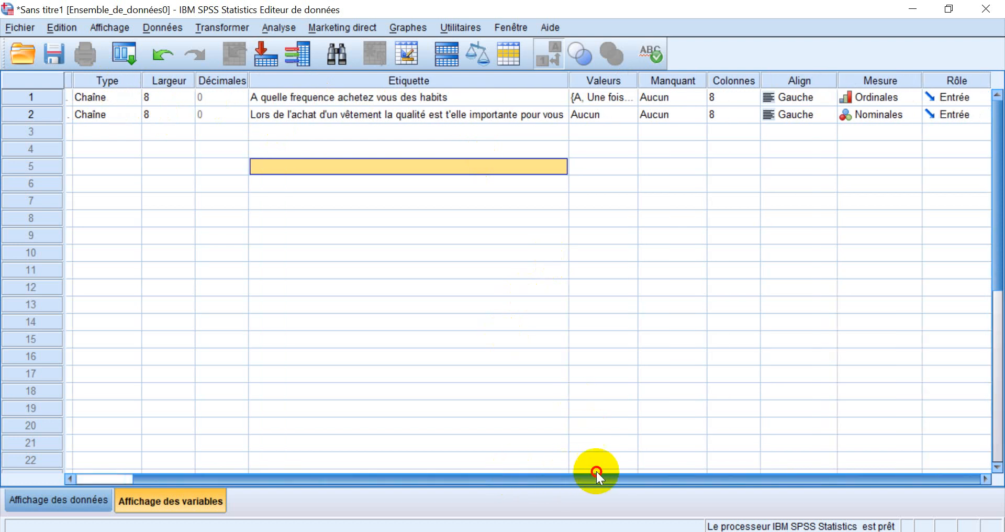
left_click(597, 114)
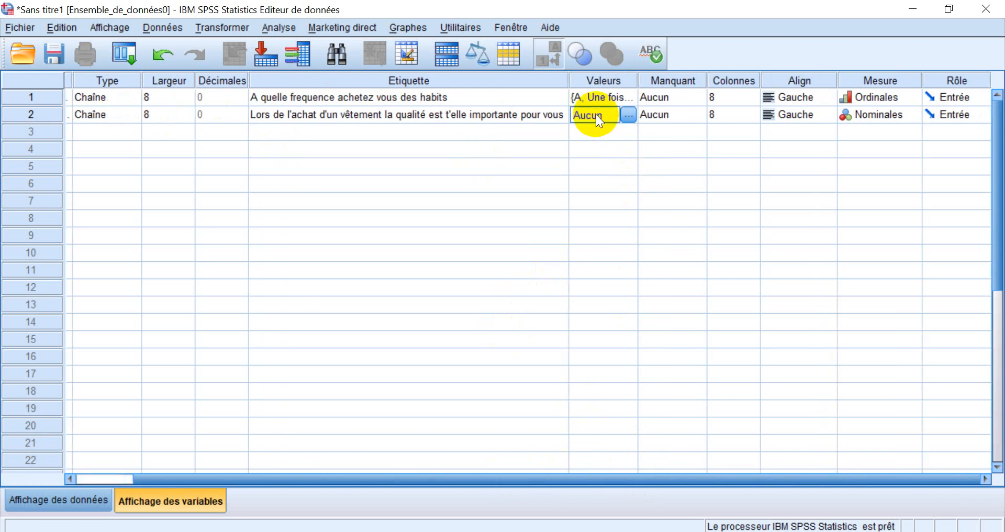
left_click(628, 114)
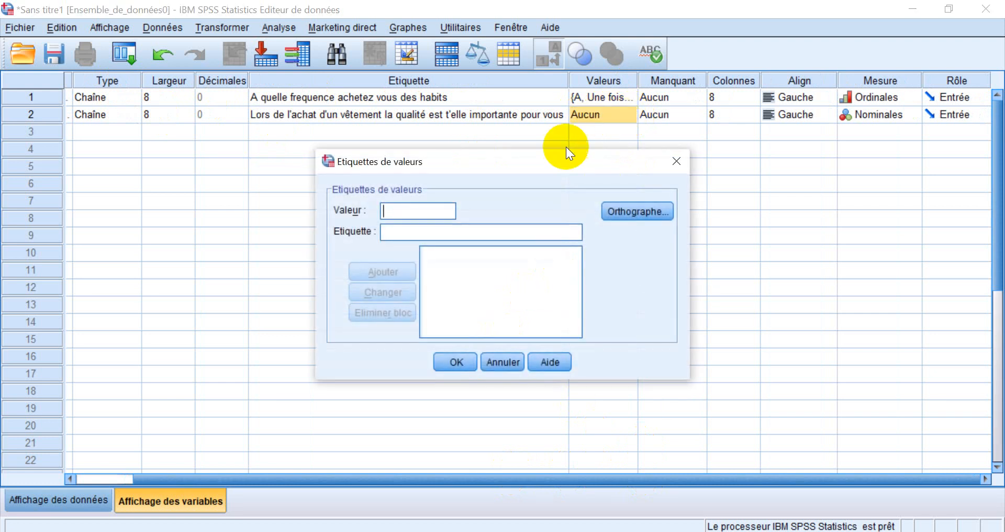
left_click(393, 231)
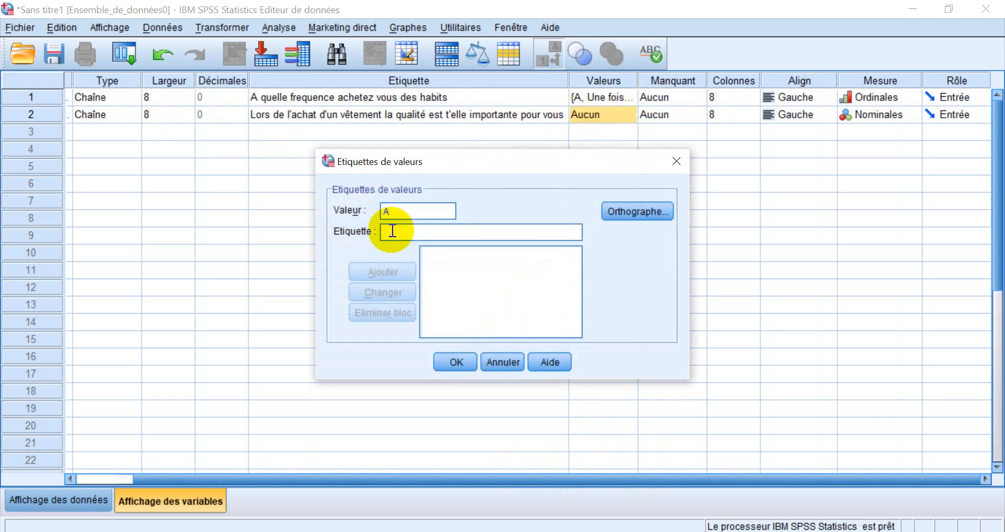
type("Très")
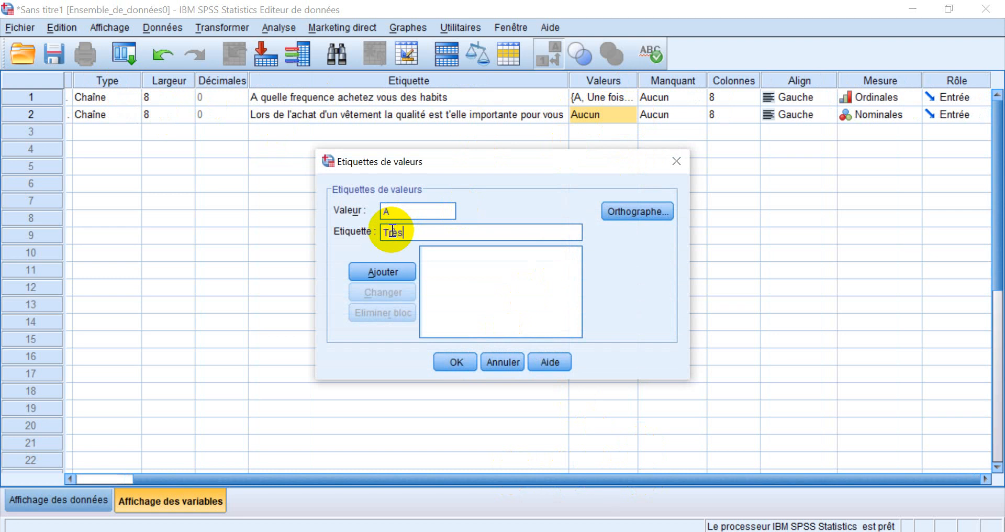
type(" important")
left_click(384, 267)
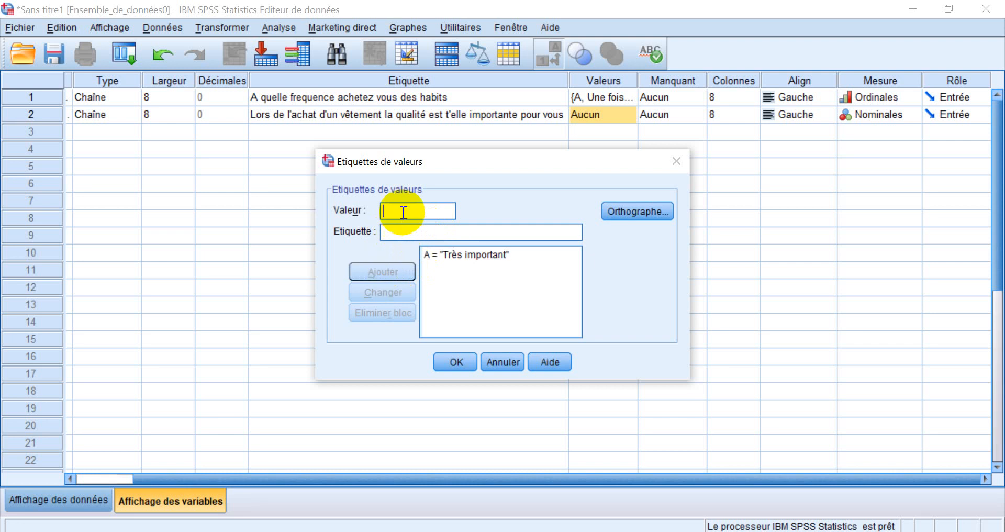
Add the value label B = "Important" to the second variable
type("B")
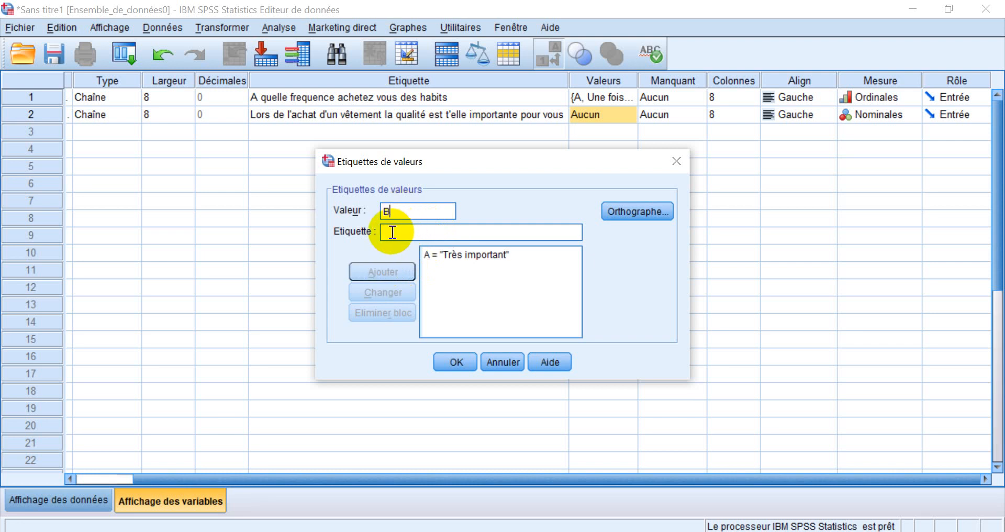
left_click(393, 231)
type("I")
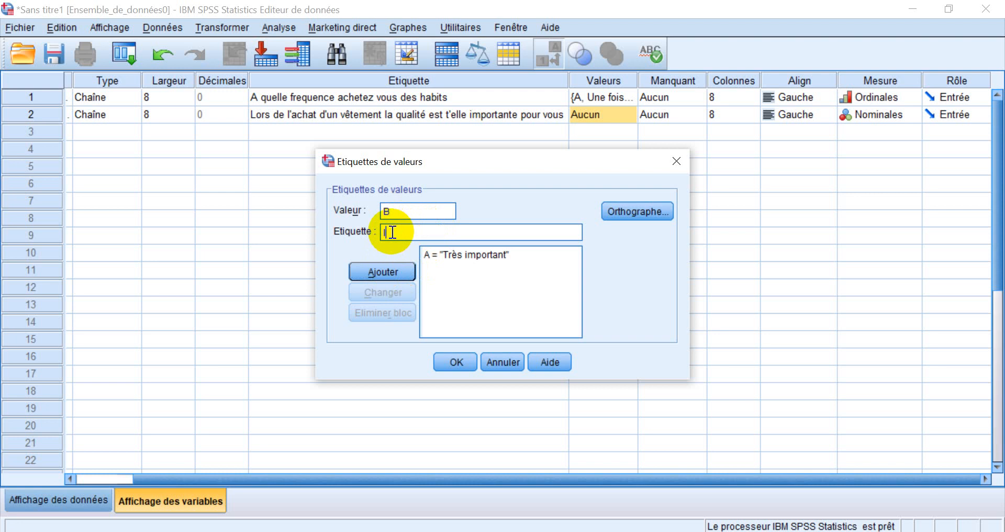
type("mportant")
left_click(380, 271)
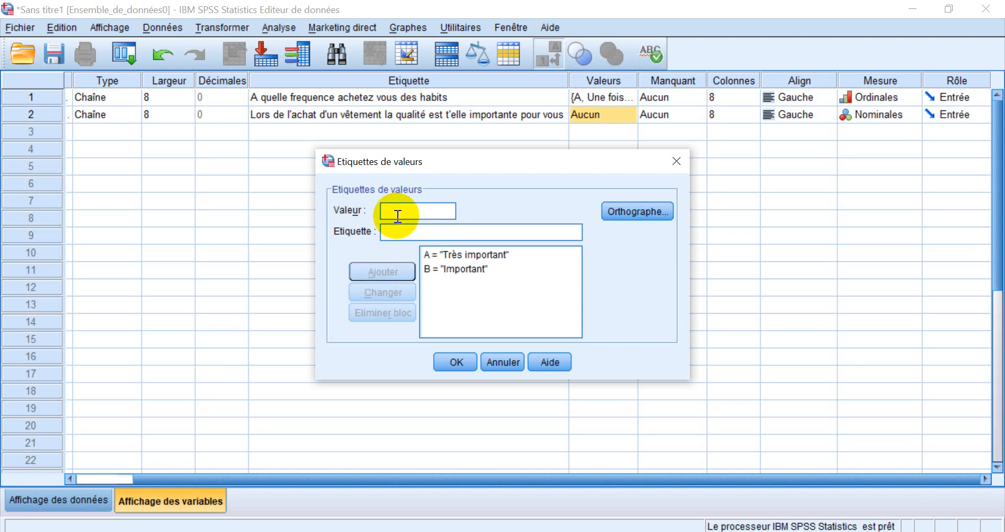
Add the value label C = "Plus ou moins important" to the second variable
type("C")
left_click(390, 232)
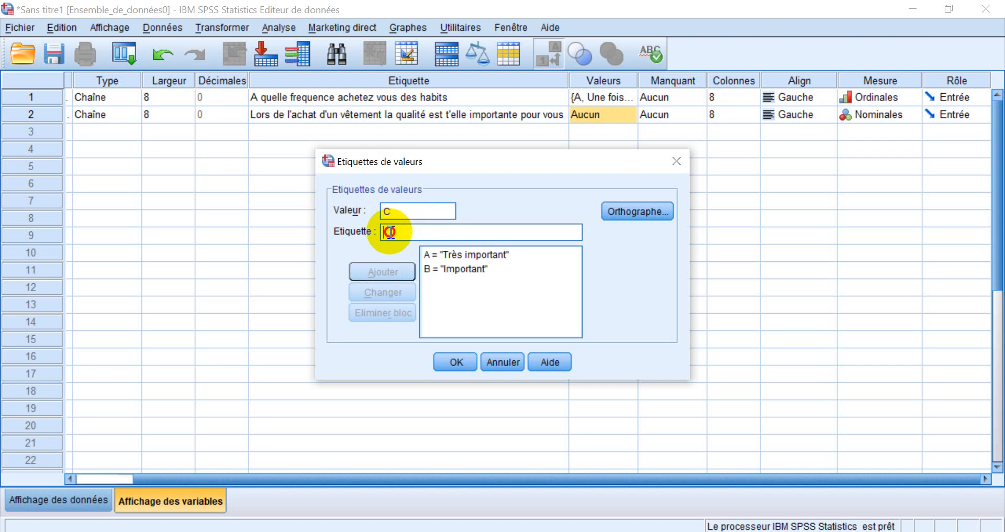
type("Plus ")
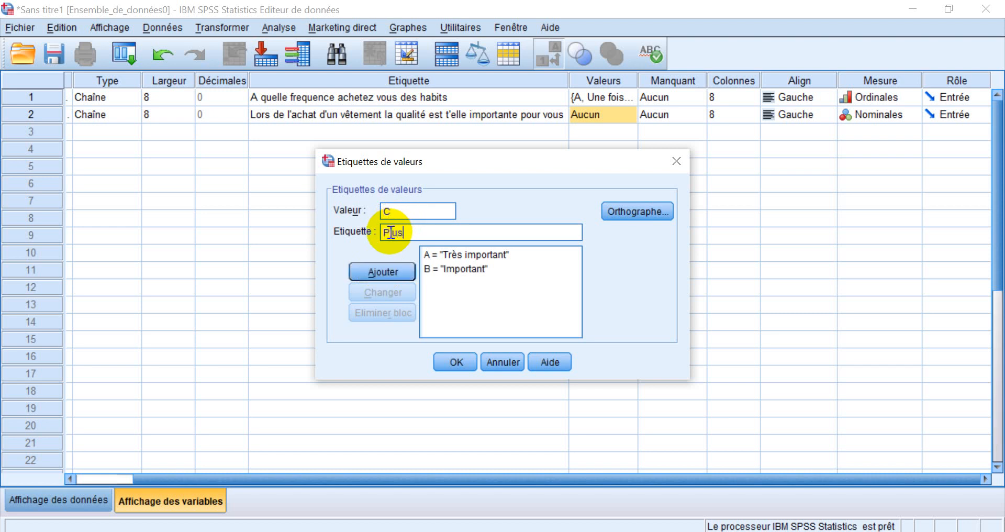
type("ou moins important")
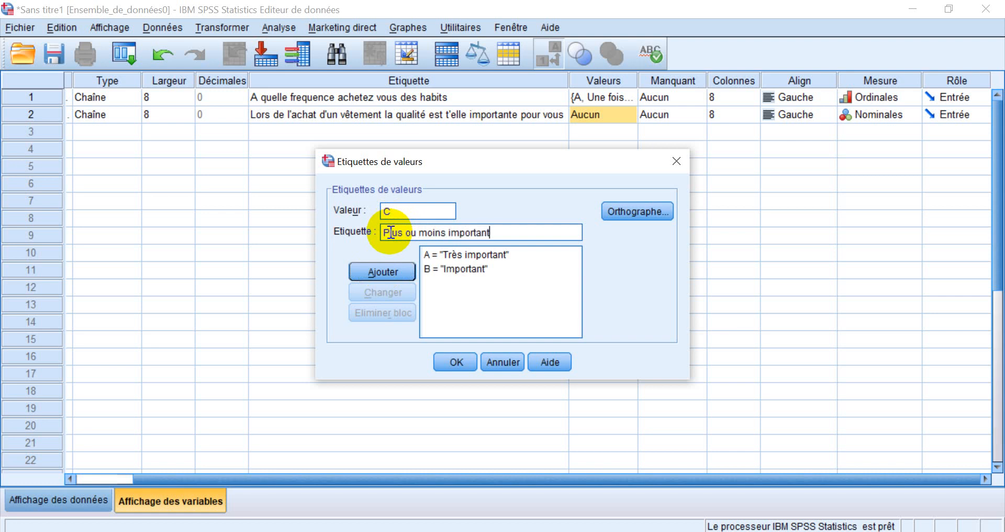
left_click(379, 269)
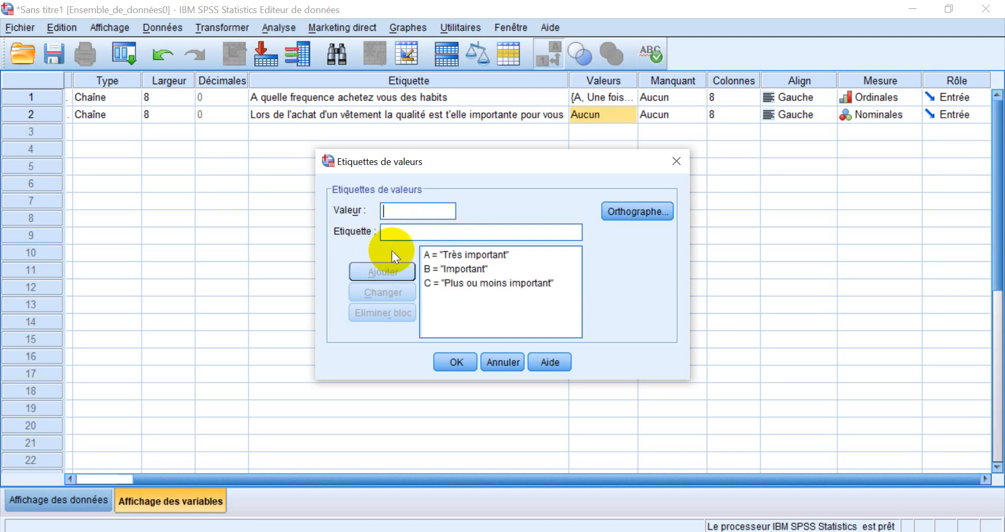
Add the value label D = "Pas important" to the second variable
left_click(401, 210)
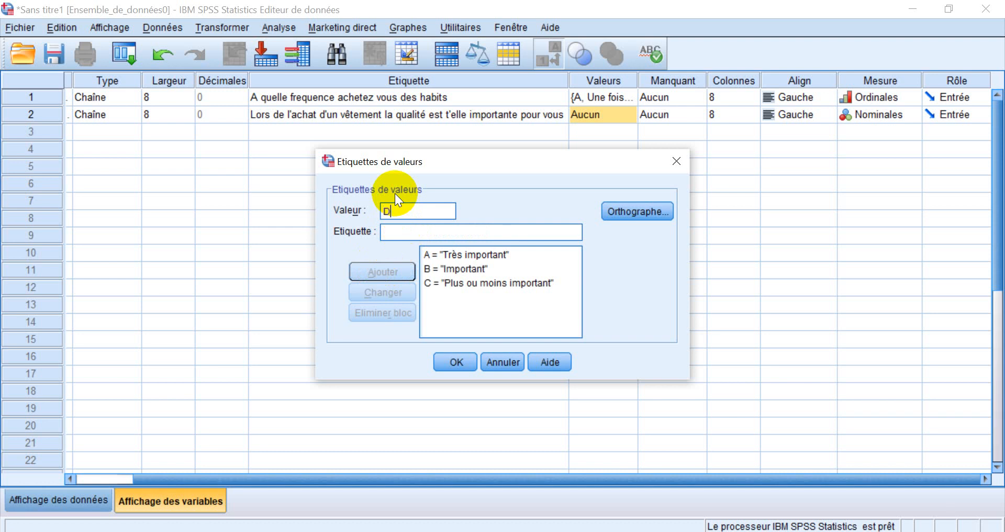
left_click(390, 232)
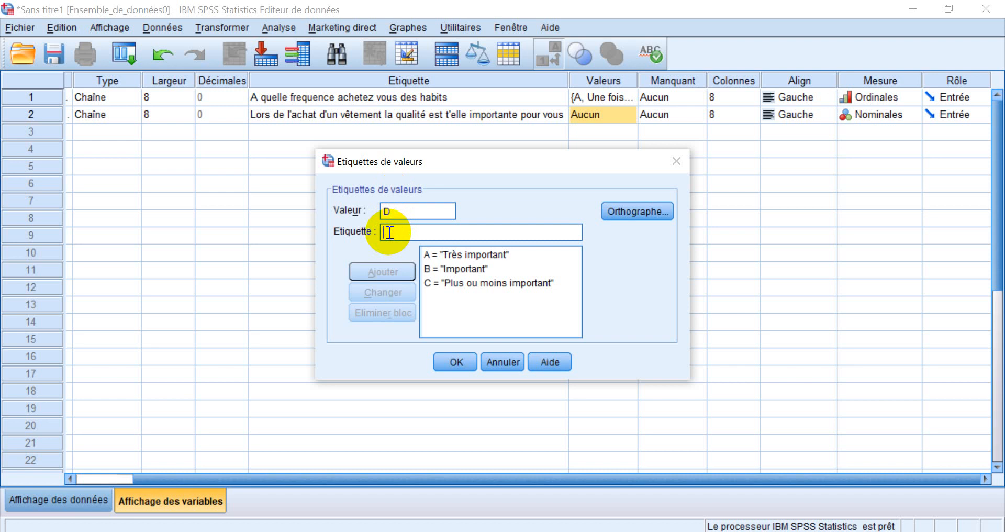
type("P")
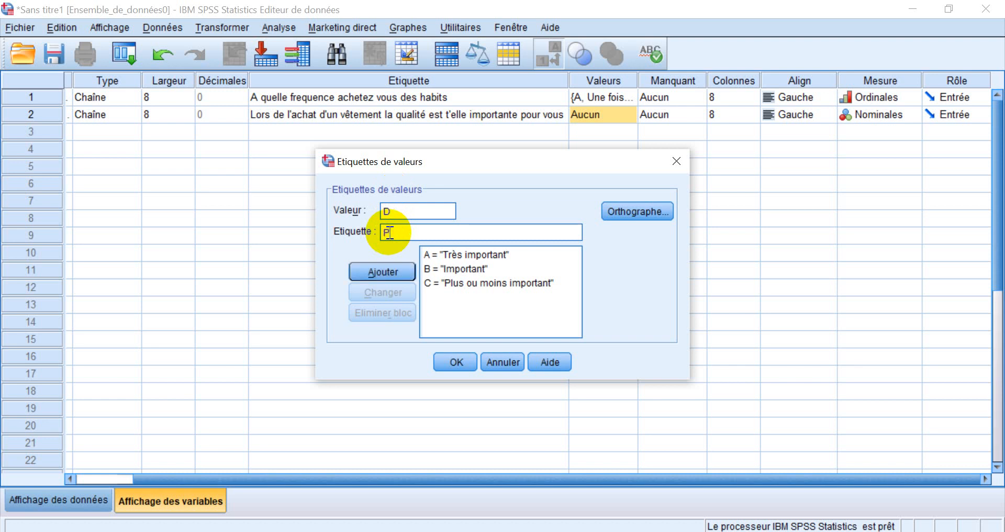
type("as important")
left_click(363, 274)
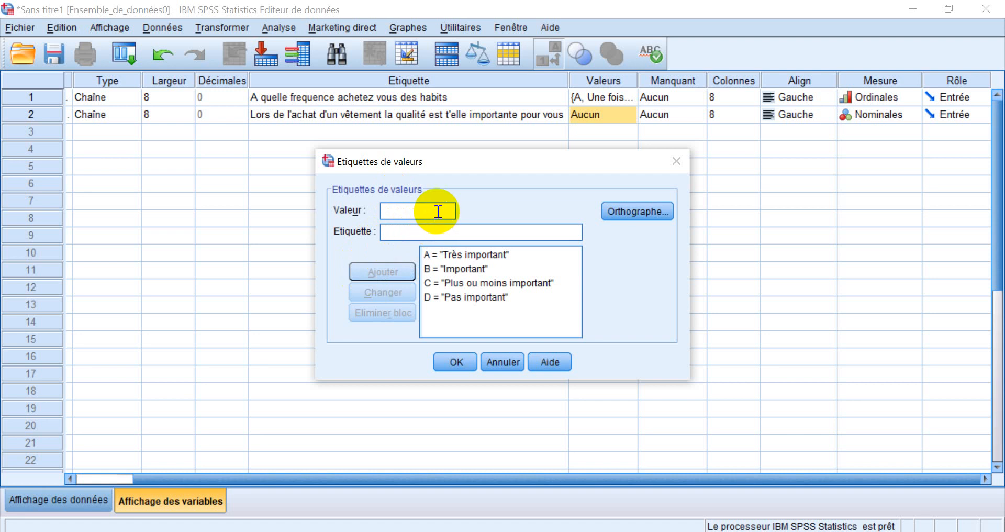
Add the value label E = "Pas du tout important" and apply the value labels to the second variable
type("E")
left_click(396, 234)
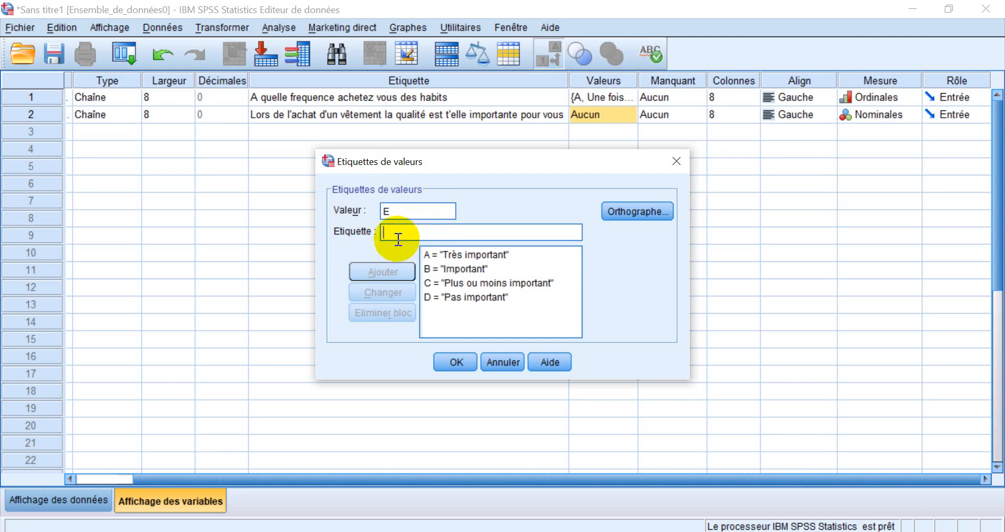
type("Pas d")
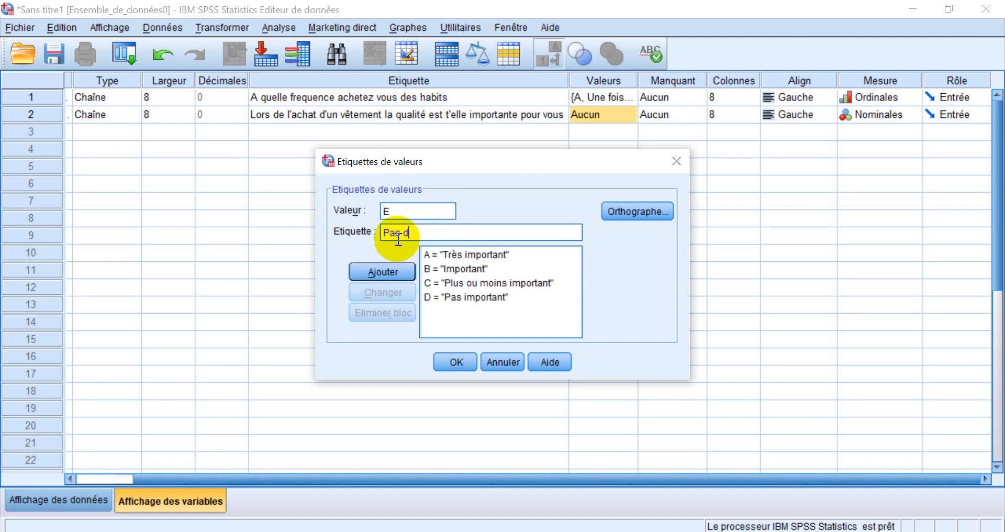
type("u tout important")
left_click(382, 264)
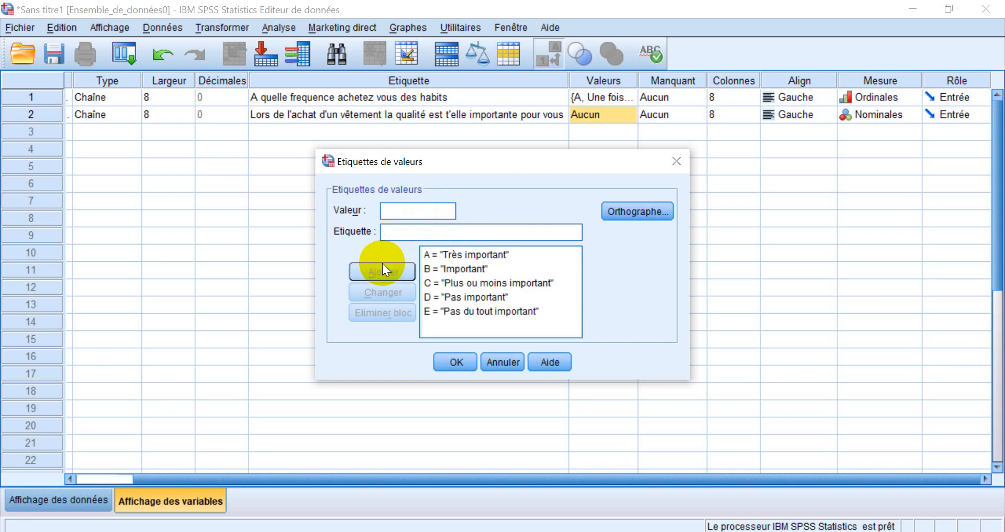
left_click(455, 362)
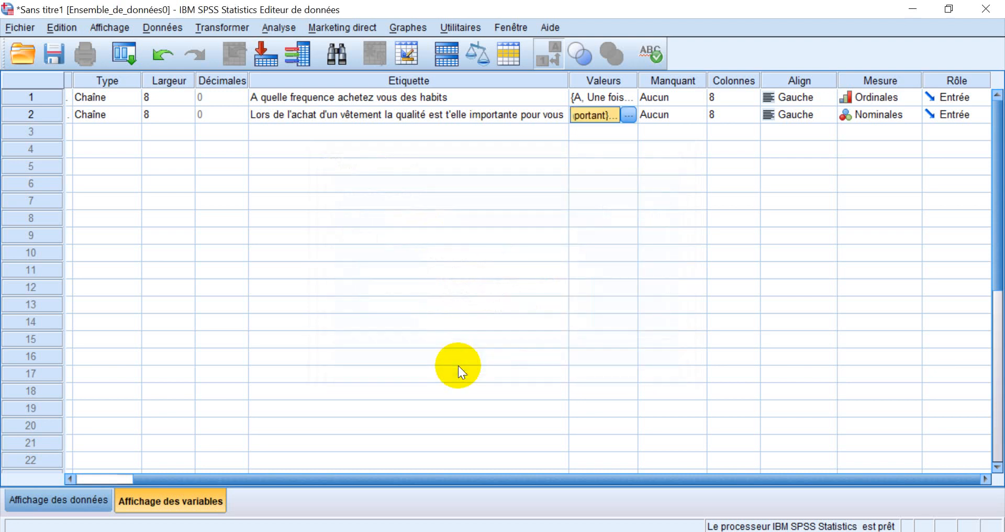
Set the second variable's measurement level to Ordinales
left_click(861, 113)
left_click(875, 130)
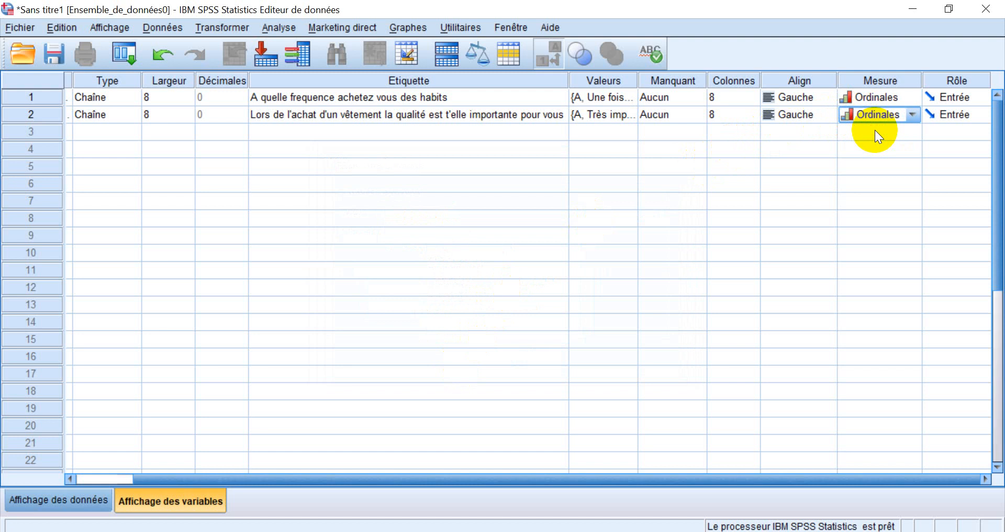
left_click(483, 144)
Duplicate the second variable's whole definition into row 3
left_click(145, 131)
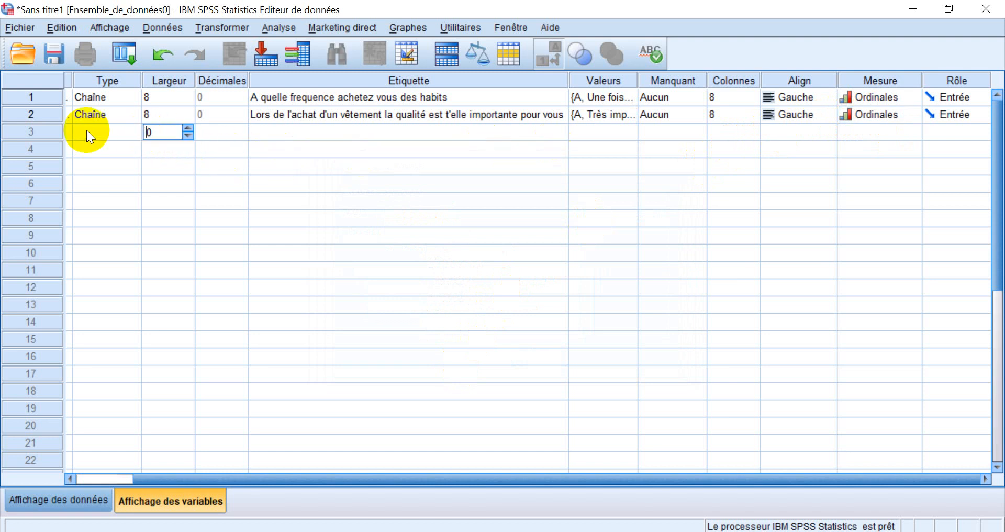
left_click(97, 135)
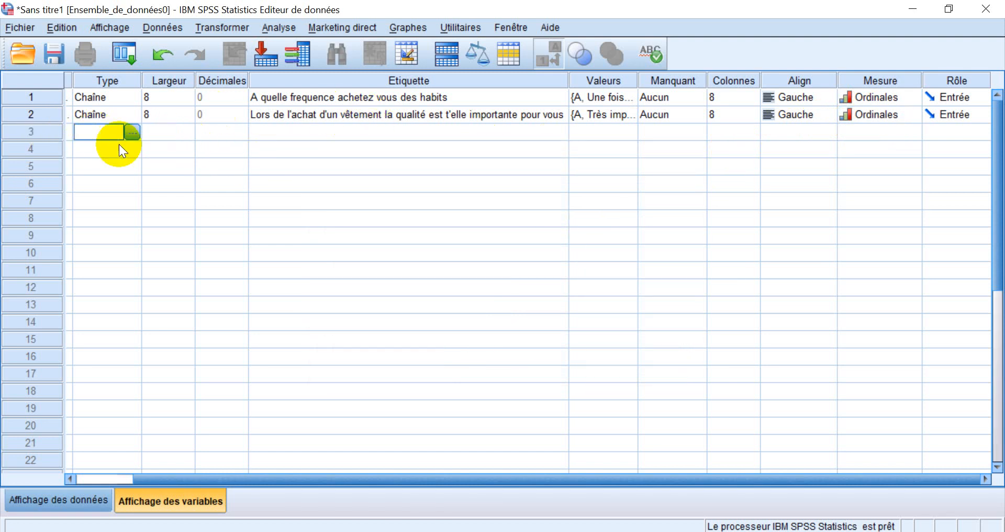
left_click(4, 113)
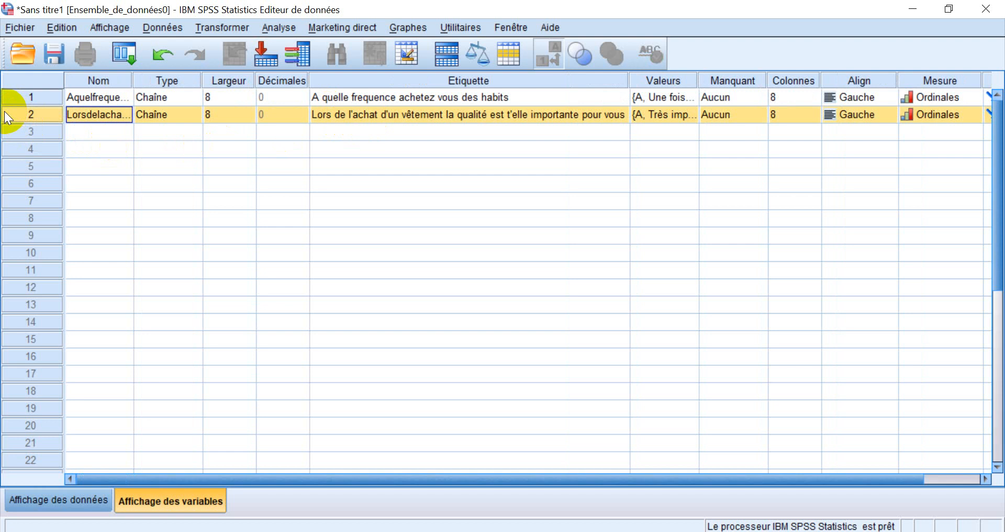
left_click(49, 130)
key("ctrl+v")
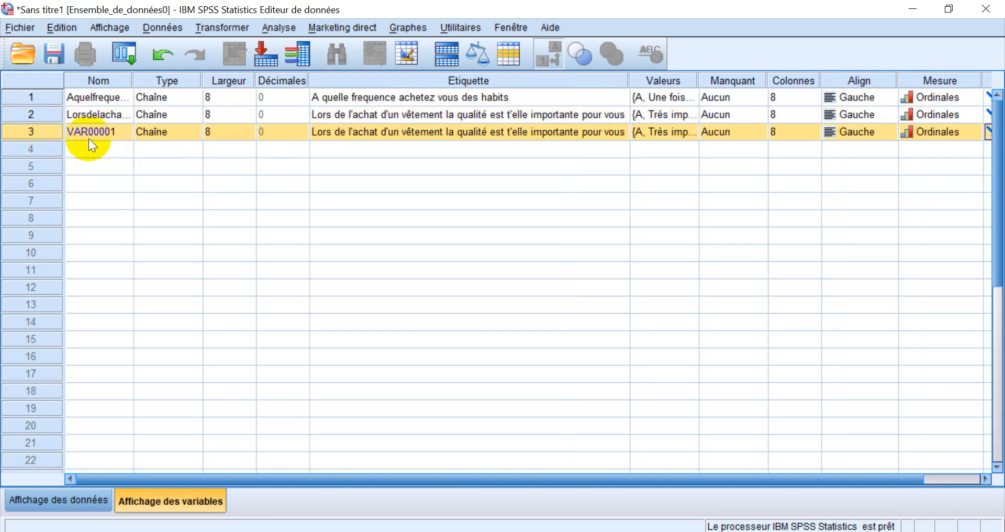
Widen the Nom column until the full variable names fit
left_click(101, 131)
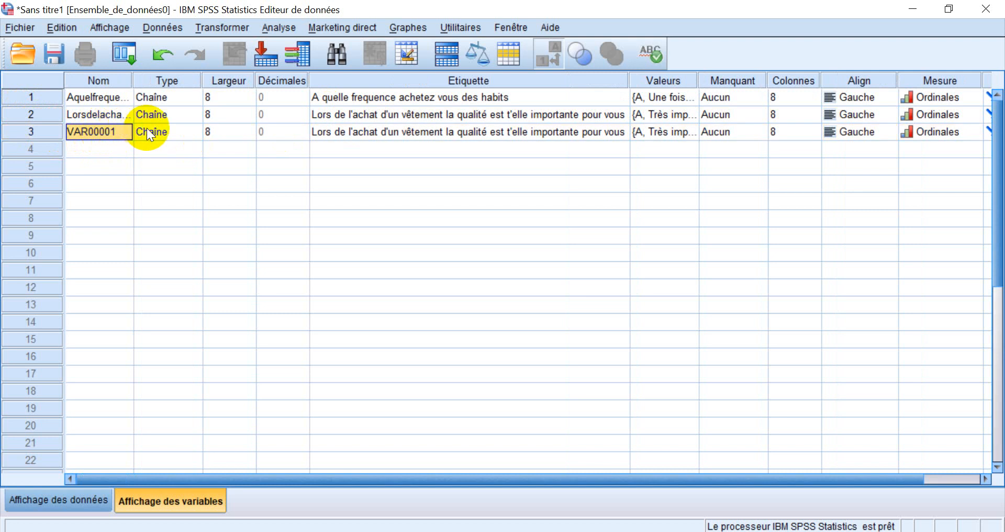
left_click(105, 116)
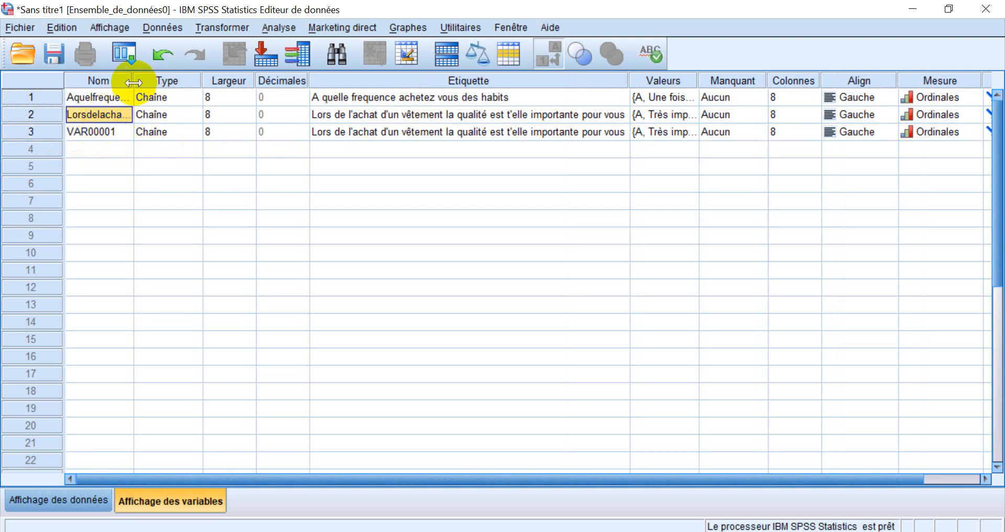
left_click_drag(128, 79, 313, 80)
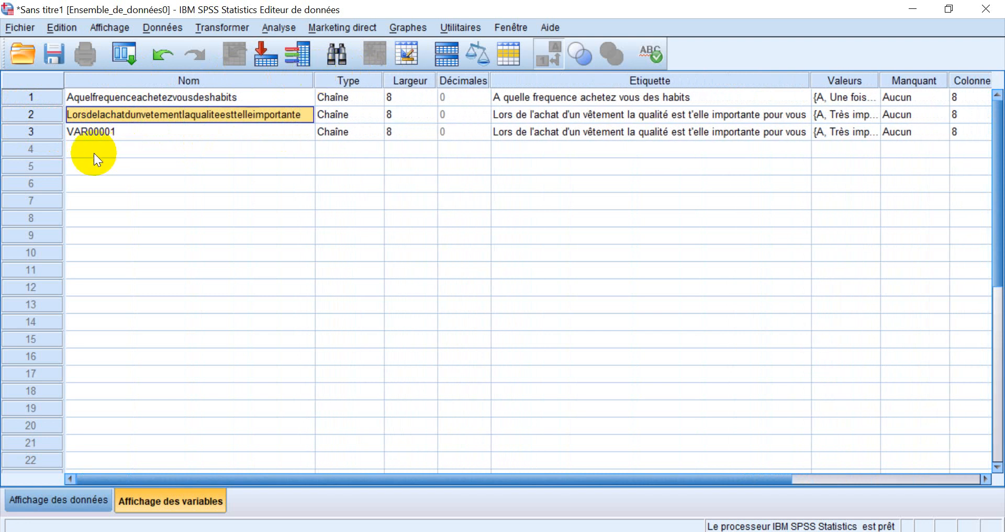
Try to replace the third variable's name with a copy of the second variable's name
double_click(147, 114)
double_click(148, 114)
key("ctrl+c")
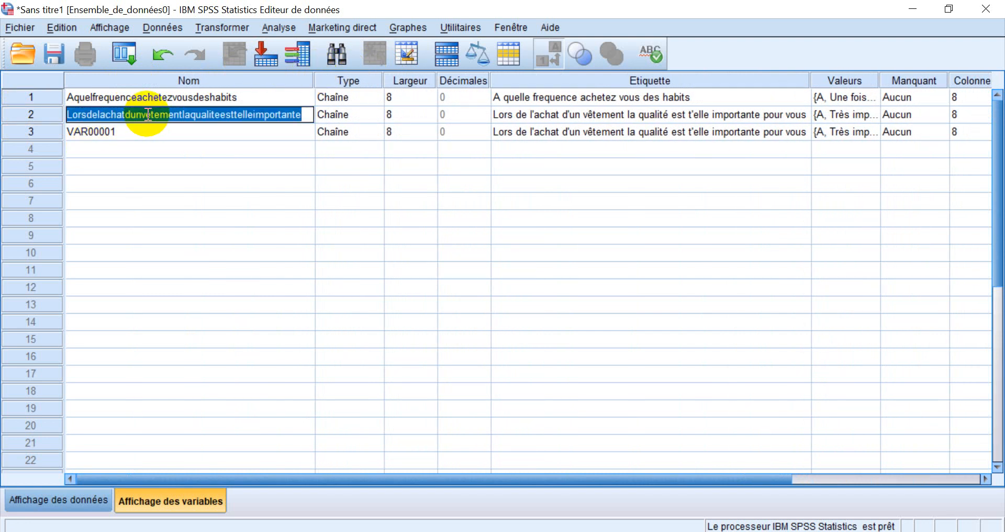
left_click(136, 131)
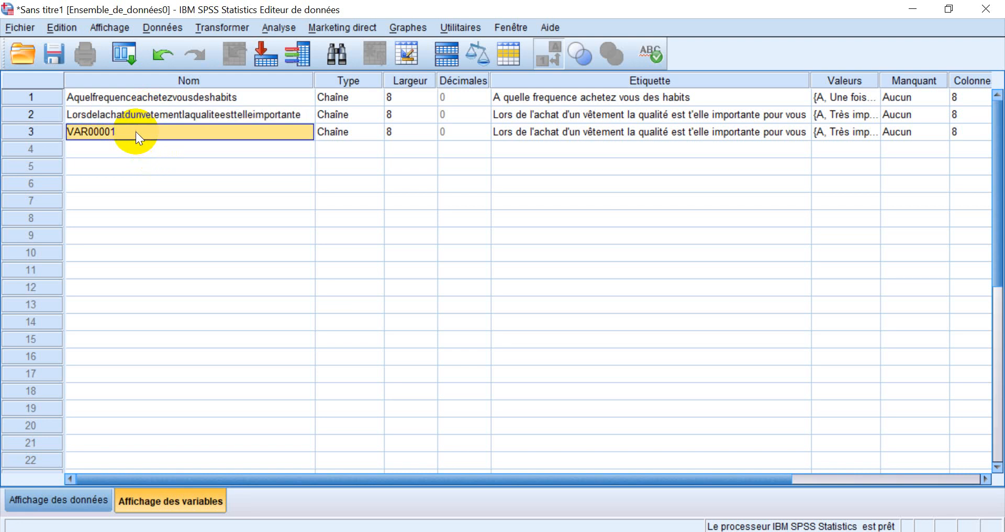
left_click(136, 130)
key("BackSpace")
key("BackSpace")
key("BackSpace")
key("BackSpace")
key("BackSpace")
key("BackSpace")
key("BackSpace")
key("BackSpace")
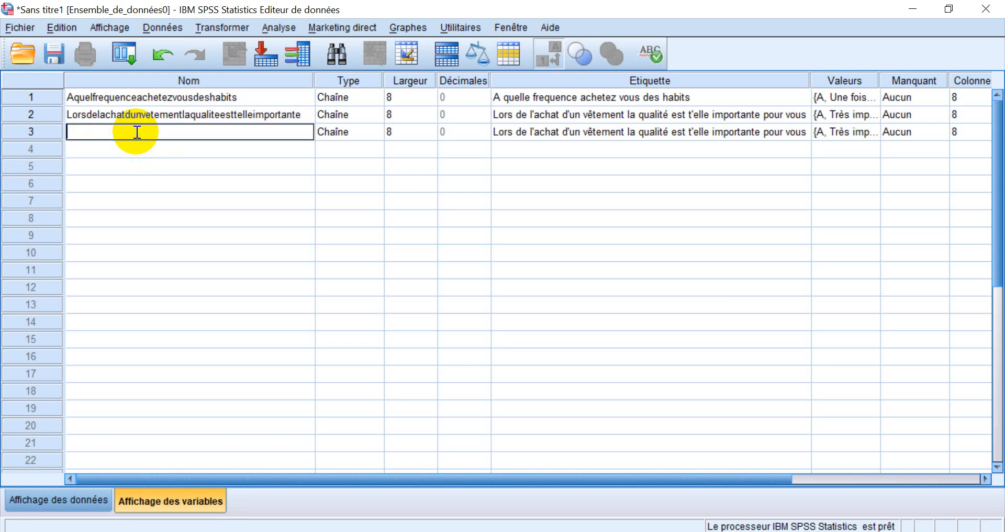
key("ctrl+v")
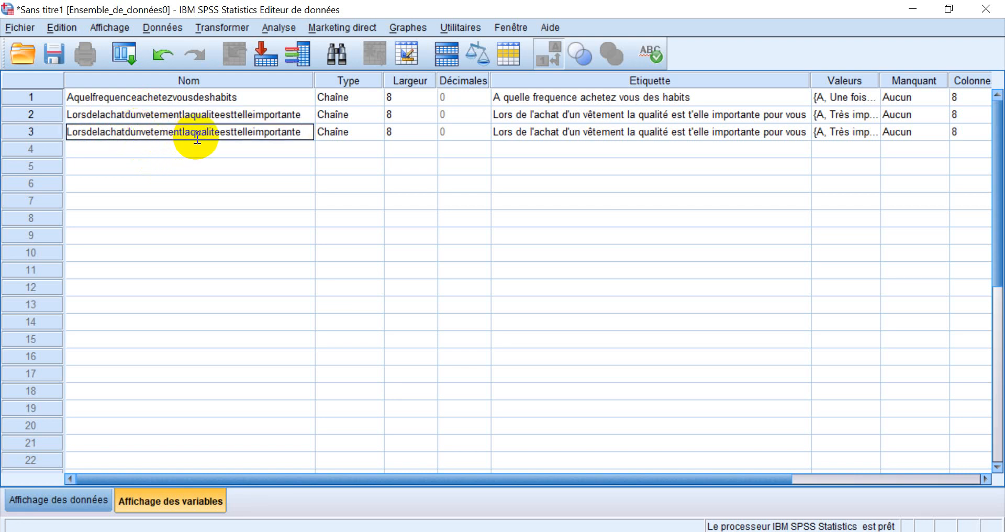
Switch to questionnaire.pdf in Acrobat to check the criteria listed under question 2, and return to SPSS
key("alt+Tab")
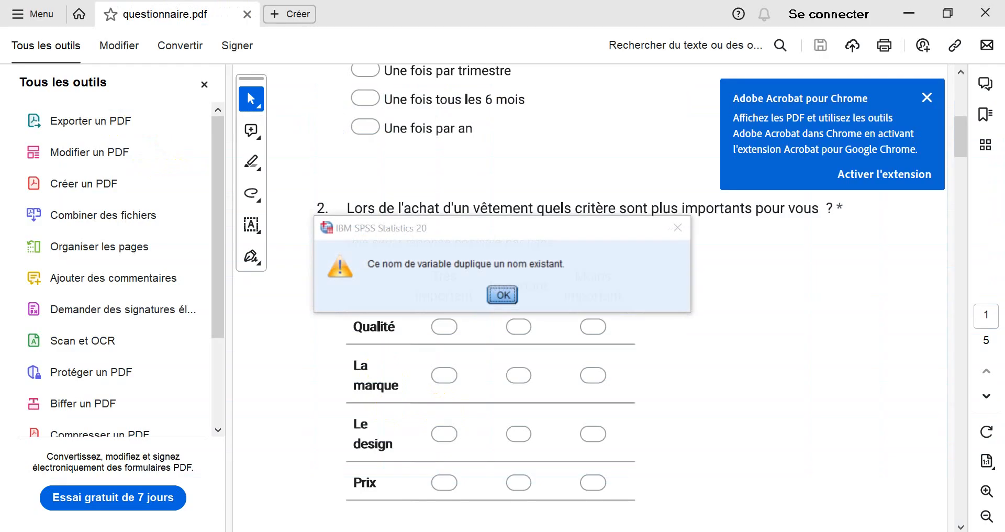
key("Return")
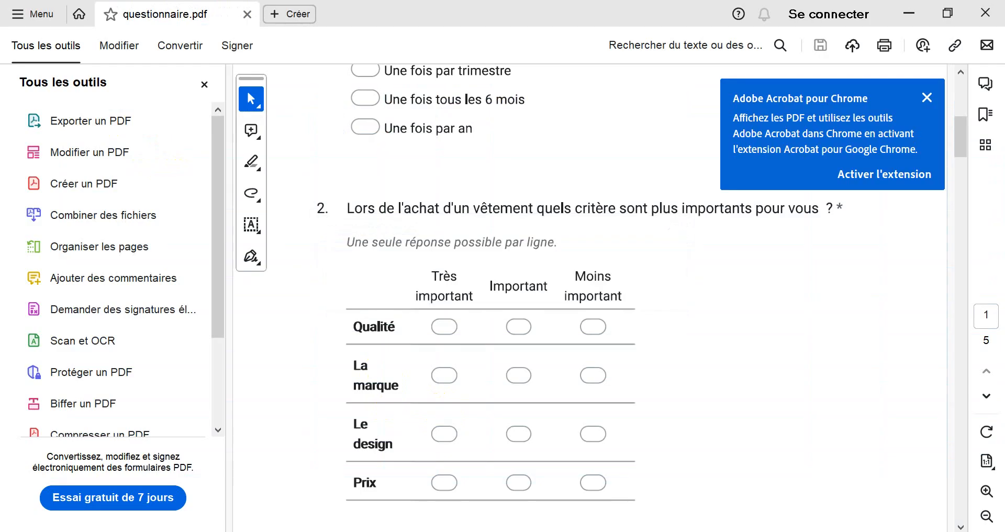
mouse_move(641, 530)
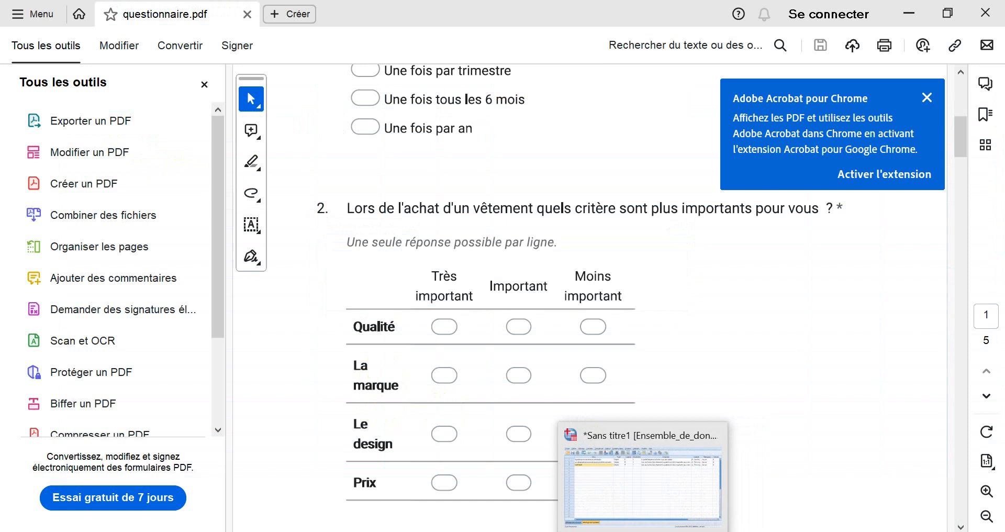
left_click(641, 485)
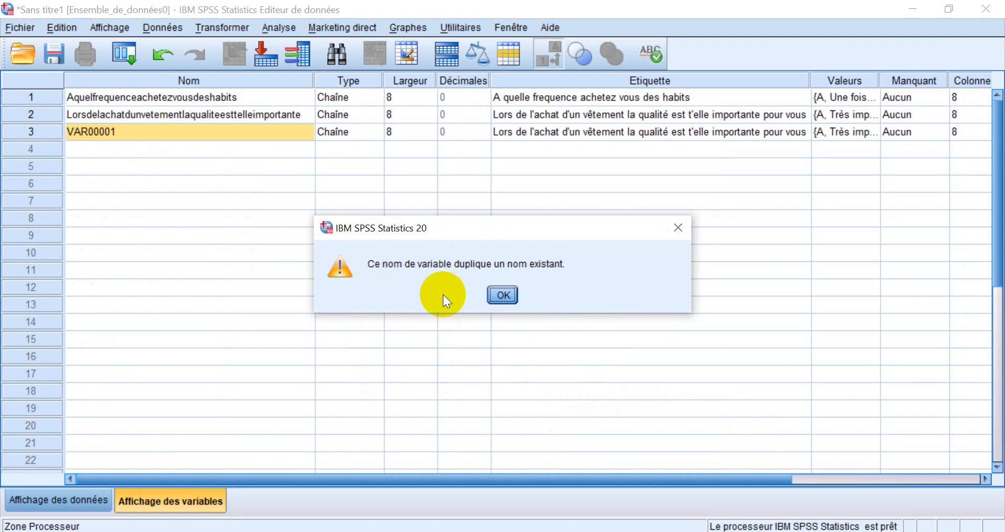
Dismiss the duplicate-name warnings and leave the third variable's name cell
left_click(500, 292)
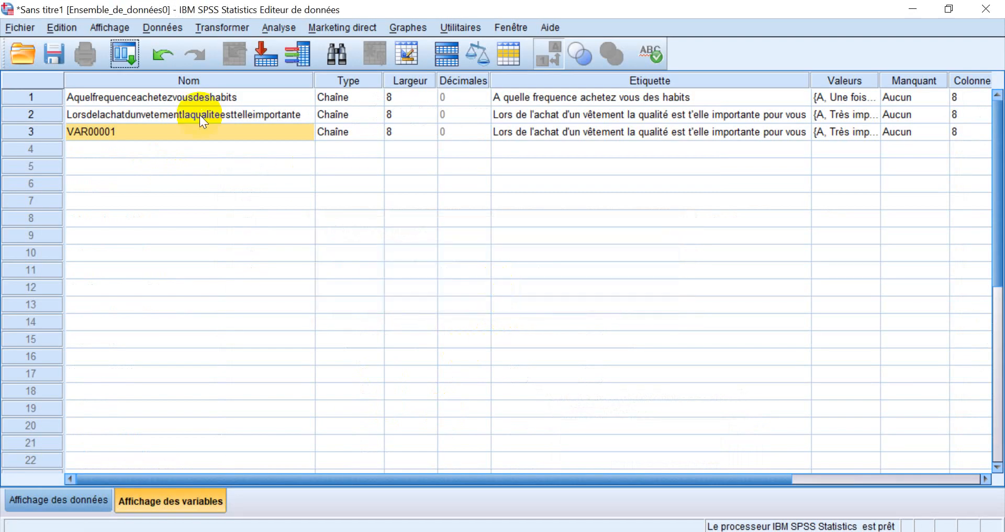
left_click(152, 127)
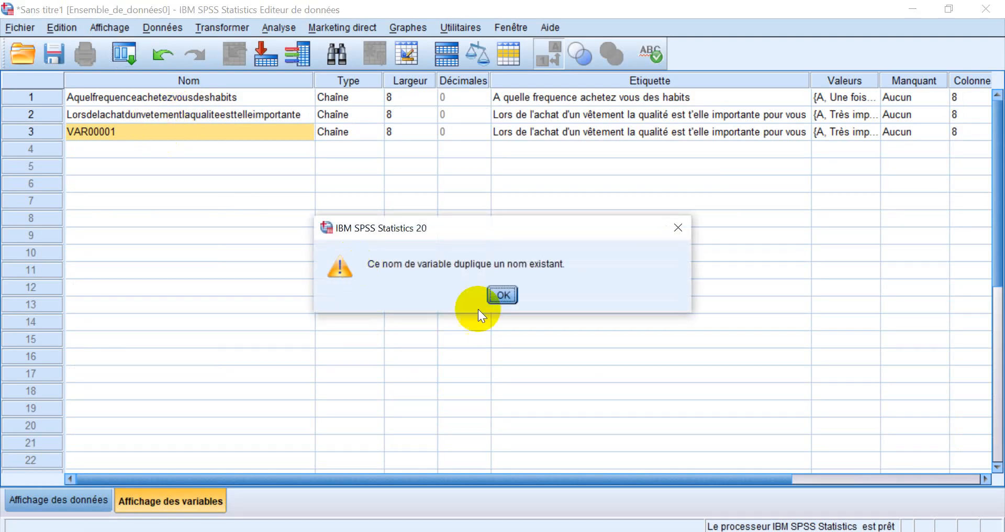
left_click(502, 294)
left_click(263, 201)
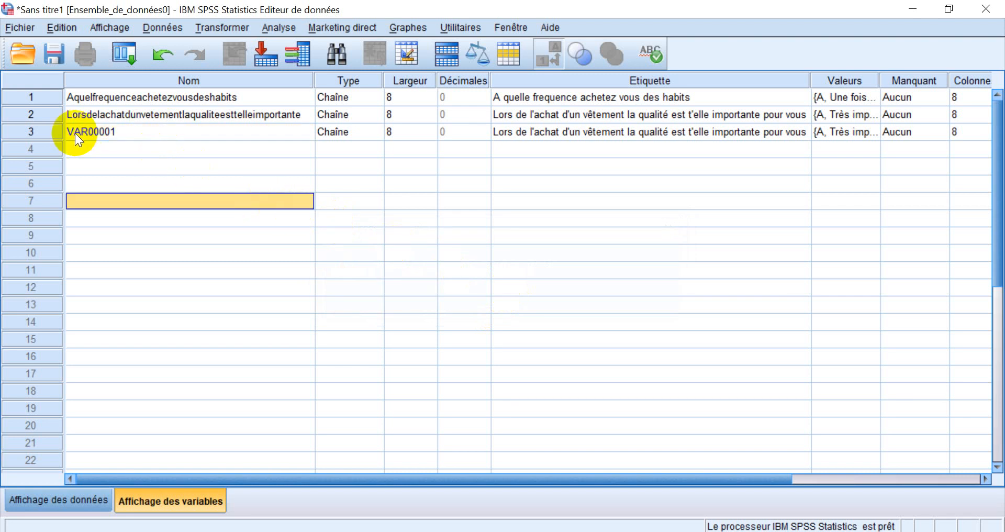
Paste copies of the third variable's whole definition into rows 4 and 5
left_click(34, 135)
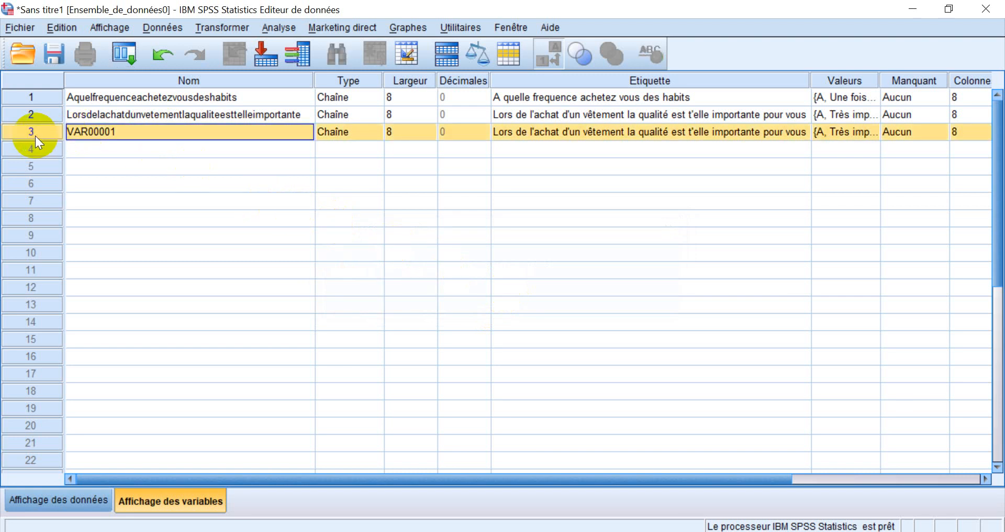
left_click(40, 151)
key("ctrl+v")
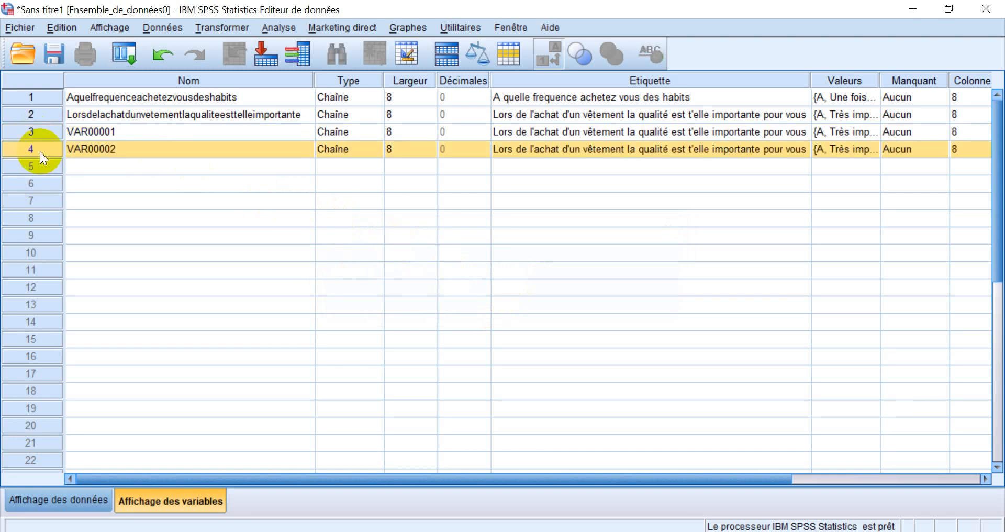
left_click(31, 167)
key("ctrl+v")
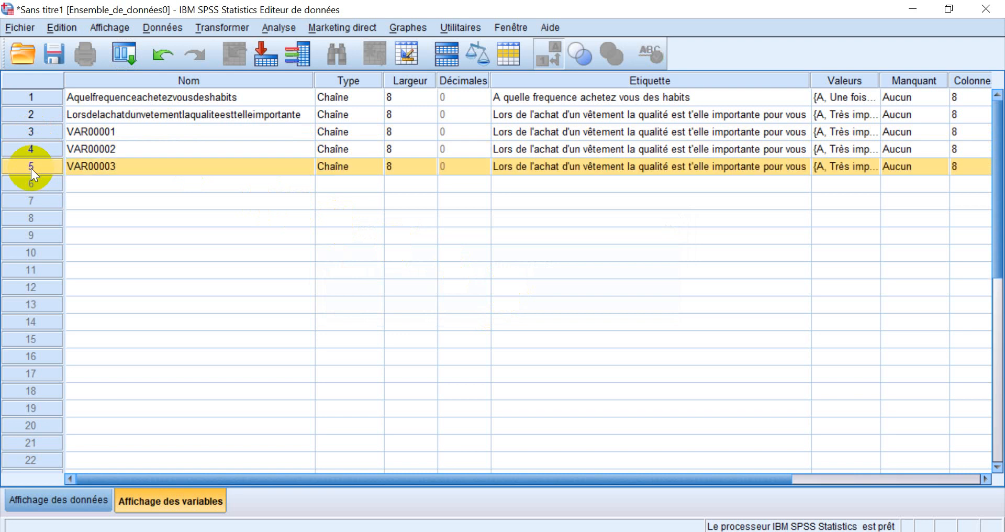
left_click(31, 182)
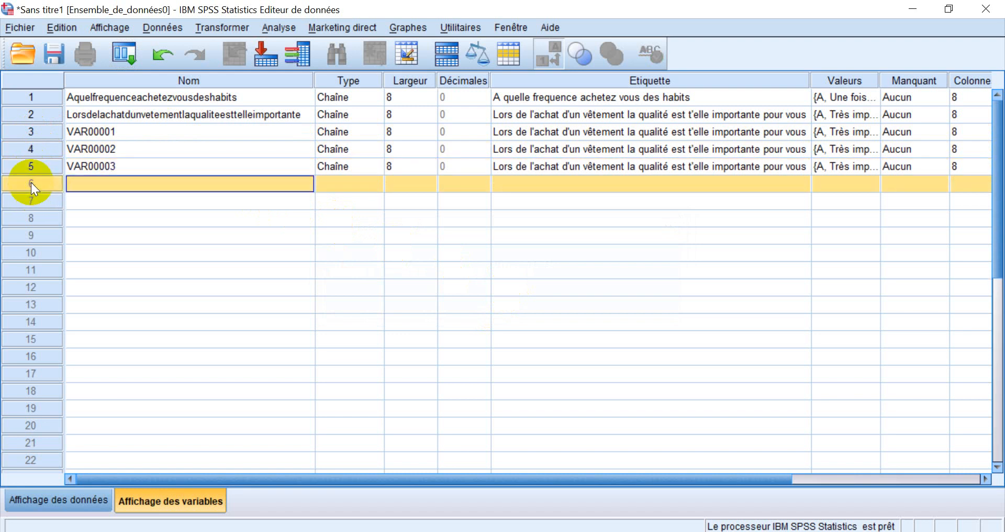
Copy the full name of the second variable, Lorsdelachatdunvetementlaqualiteesttelleimportante
left_click(114, 135)
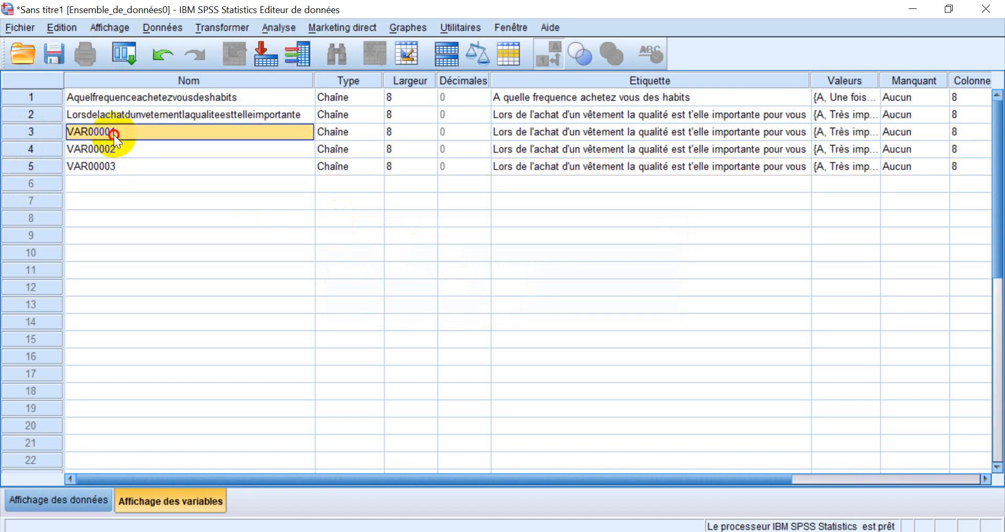
double_click(156, 114)
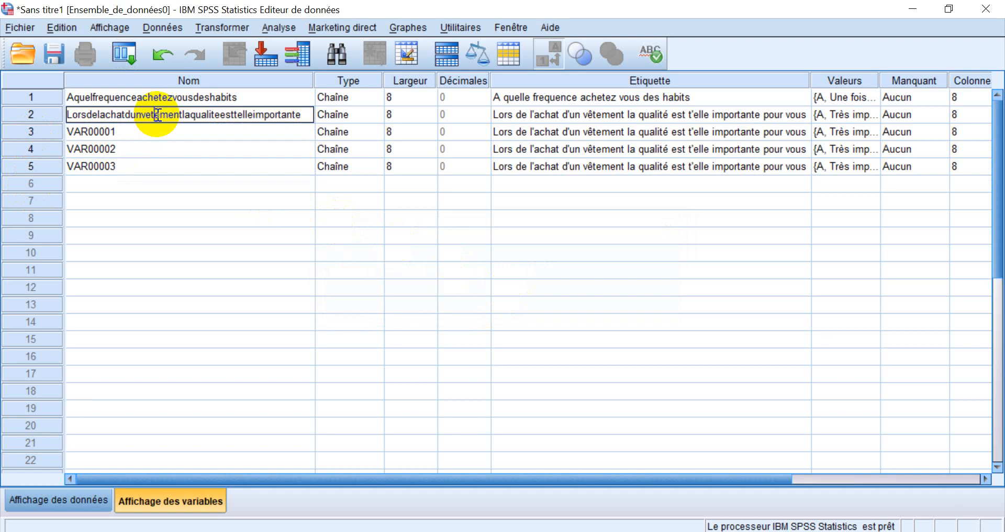
double_click(302, 110)
key("ctrl+c")
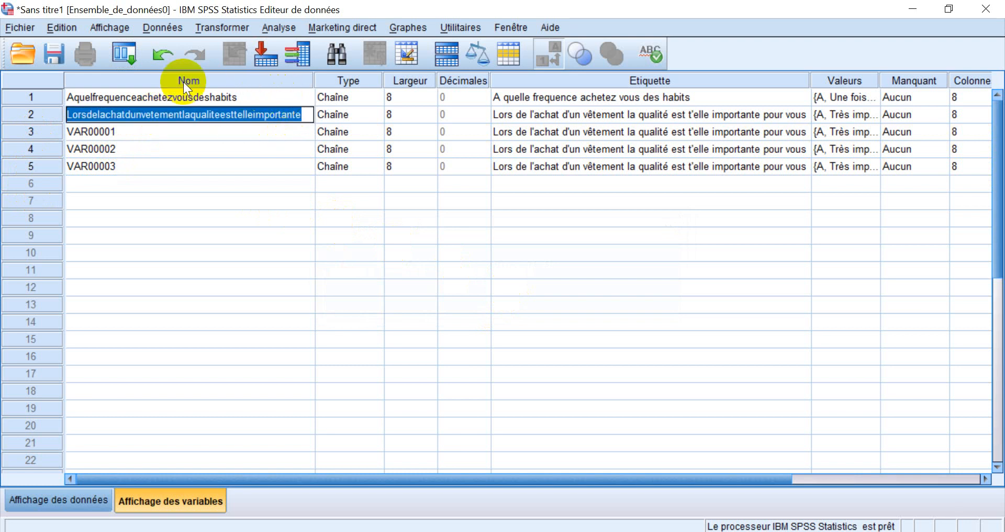
Try to replace the name VAR00001 in row 3 with the unedited copied name, and dismiss the duplicate-name warning
left_click(145, 135)
key("BackSpace")
key("BackSpace")
key("BackSpace")
key("BackSpace")
key("BackSpace")
key("BackSpace")
key("BackSpace")
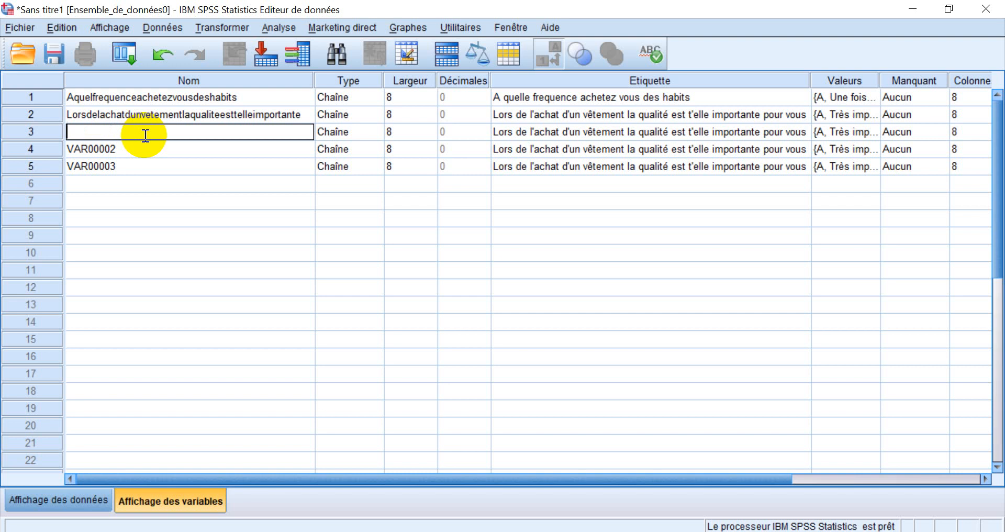
key("ctrl+v")
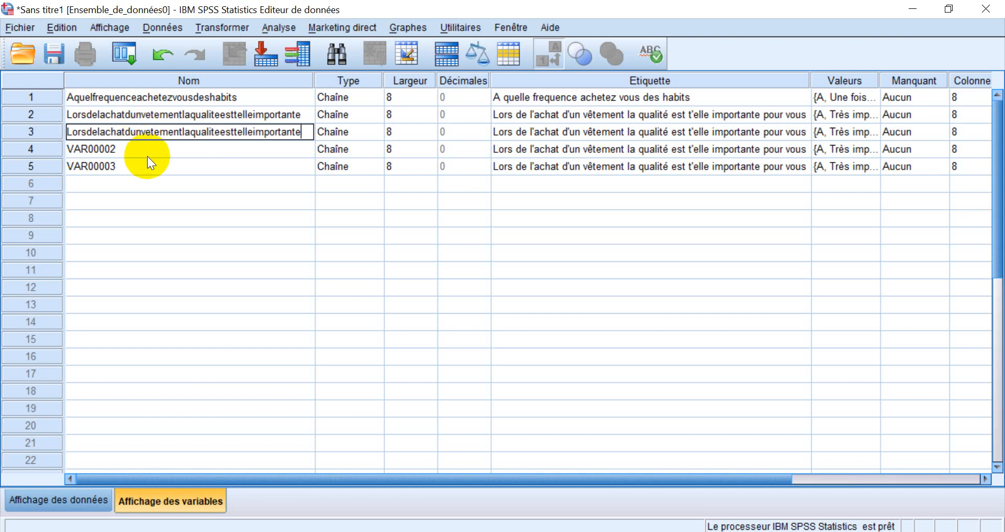
left_click(147, 154)
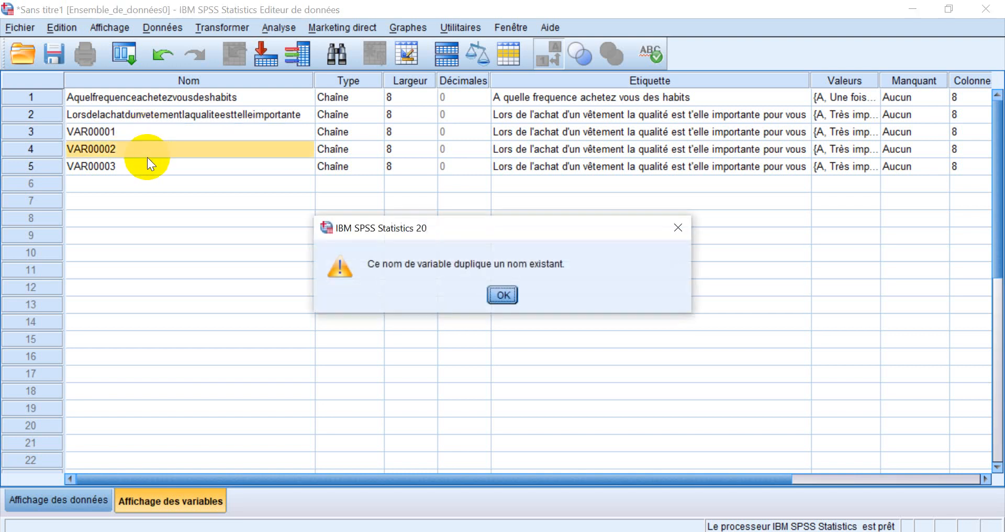
left_click(494, 305)
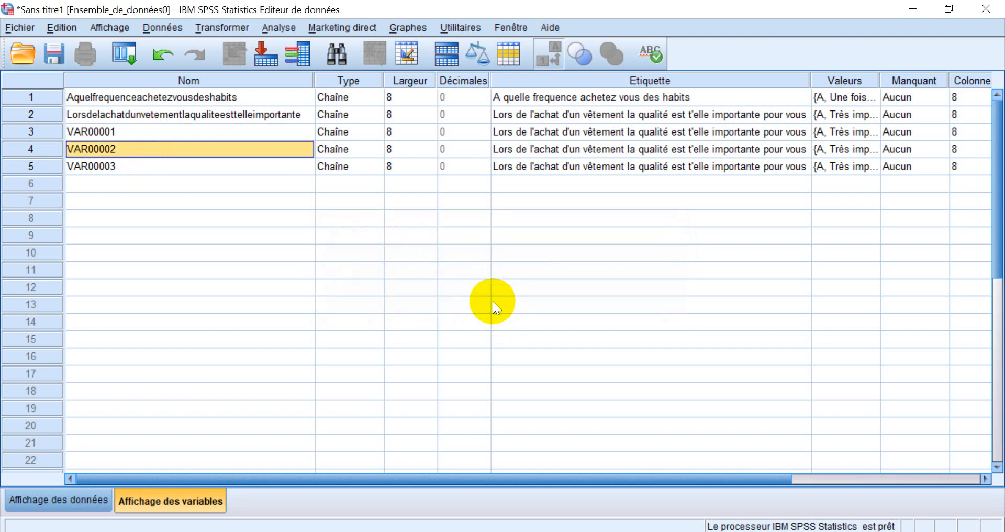
Clear the third variable's name and paste the copied quality-question name in its place, keeping the cell open for editing
double_click(151, 129)
key("BackSpace")
key("BackSpace")
key("BackSpace")
key("BackSpace")
key("BackSpace")
key("BackSpace")
key("BackSpace")
key("BackSpace")
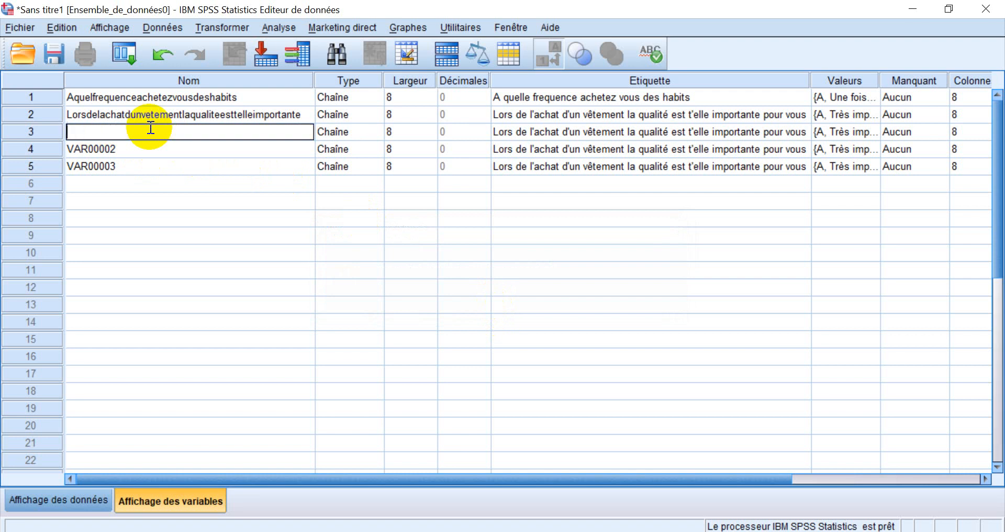
key("ctrl+v")
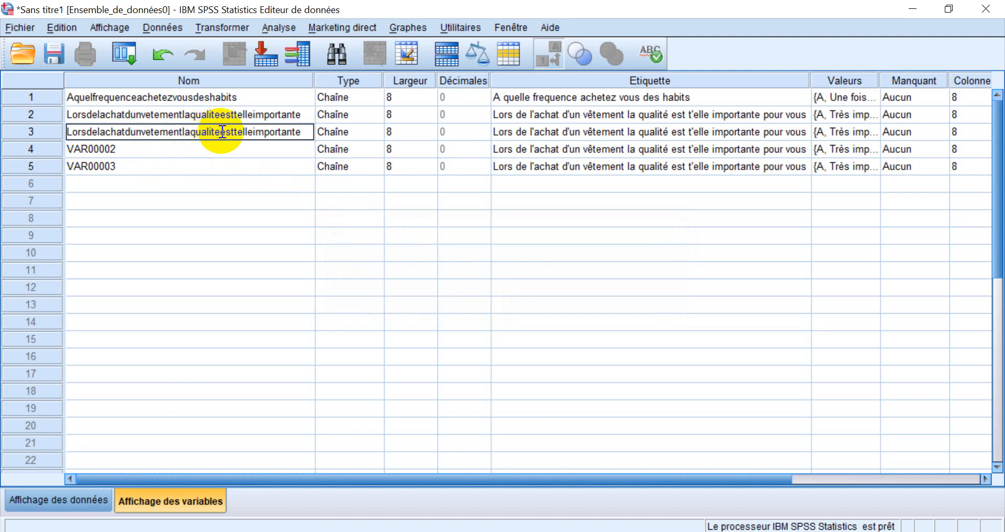
Replace "qualite" with "marque" in the third variable's name, making it Lorsdelachatdunvetementlamarqueesttelleimportante
key("BackSpace")
key("BackSpace")
key("BackSpace")
key("BackSpace")
key("BackSpace")
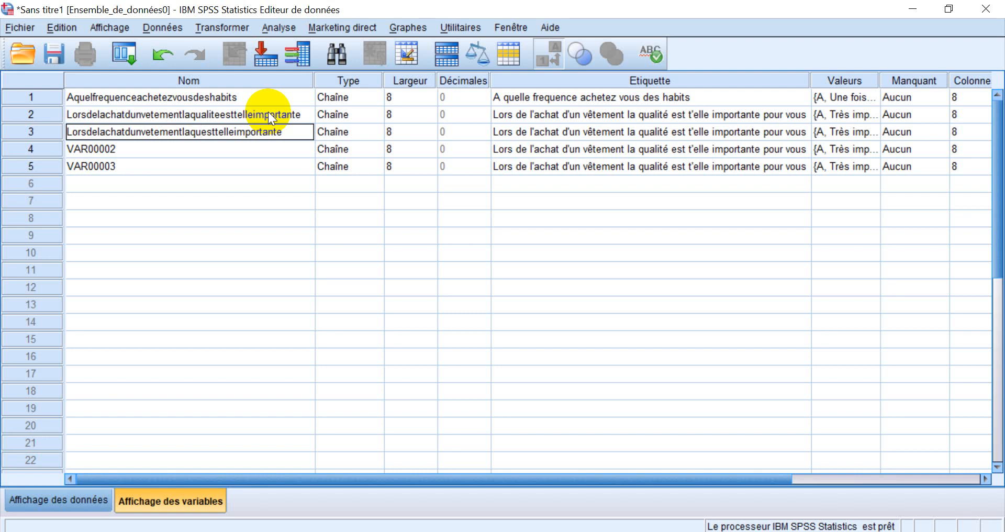
key("BackSpace")
key("BackSpace")
type("mar")
type("que")
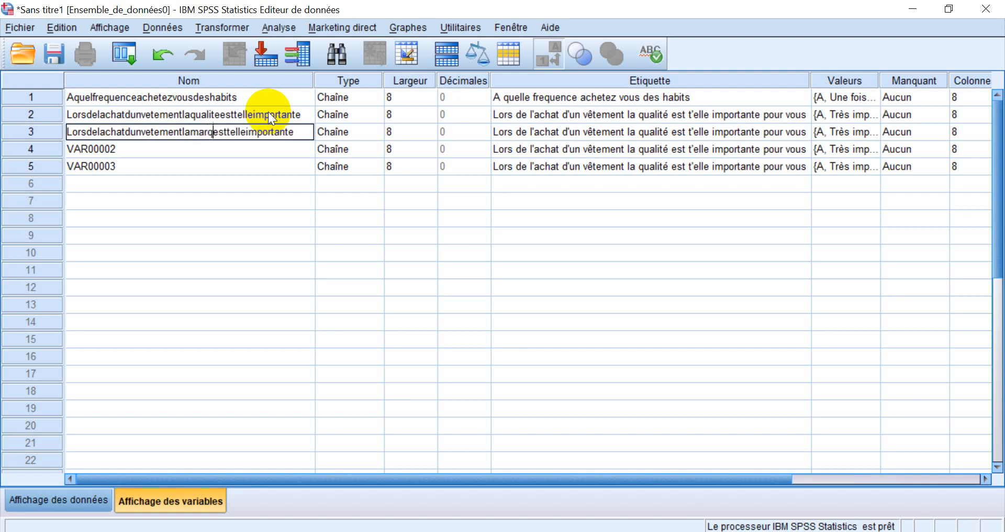
Replace the fourth variable's name VAR00002 with the copied quality-question name, keeping the cell open for editing
left_click(187, 148)
left_click(187, 149)
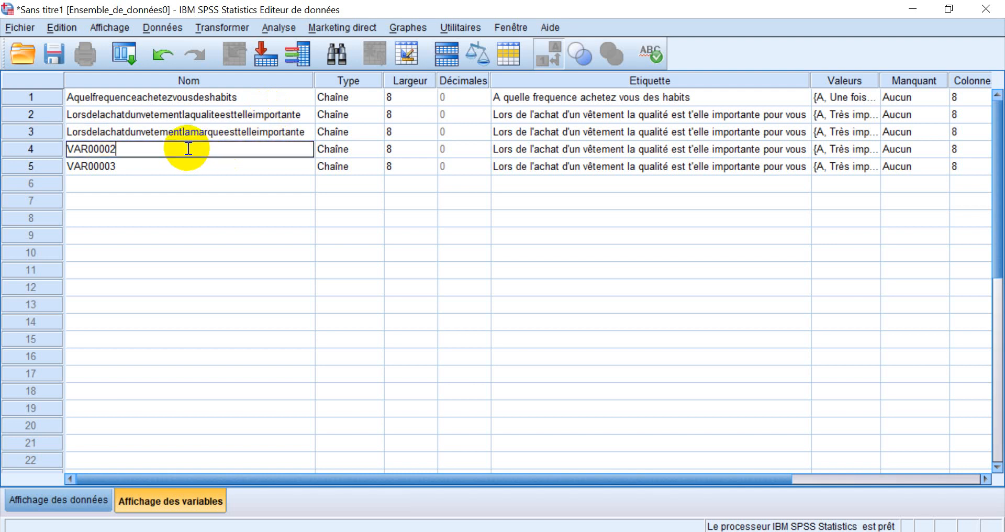
key("BackSpace")
key("BackSpace")
key("BackSpace")
key("BackSpace")
key("BackSpace")
key("BackSpace")
key("BackSpace")
key("BackSpace")
key("ctrl+v")
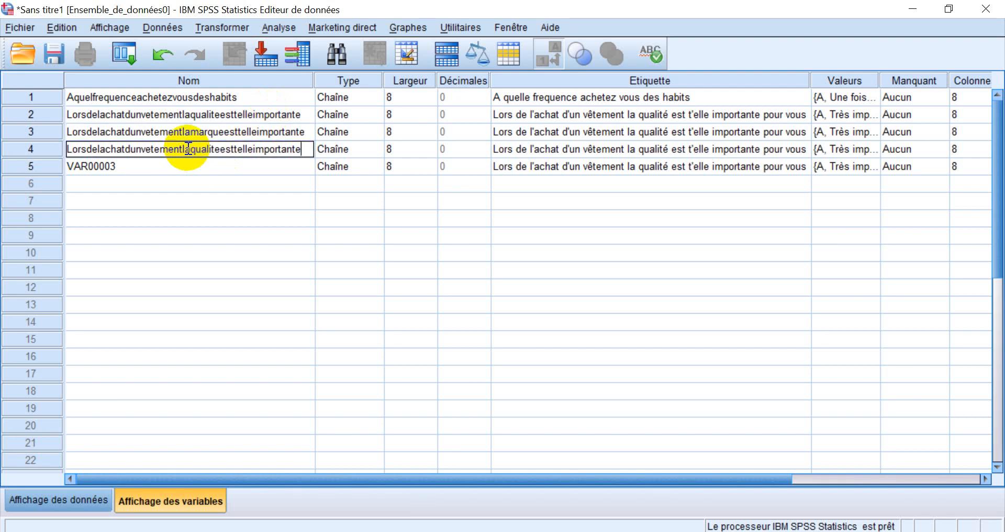
Change "laqualite" to "ledesign" in the fourth variable's name
left_click(219, 149)
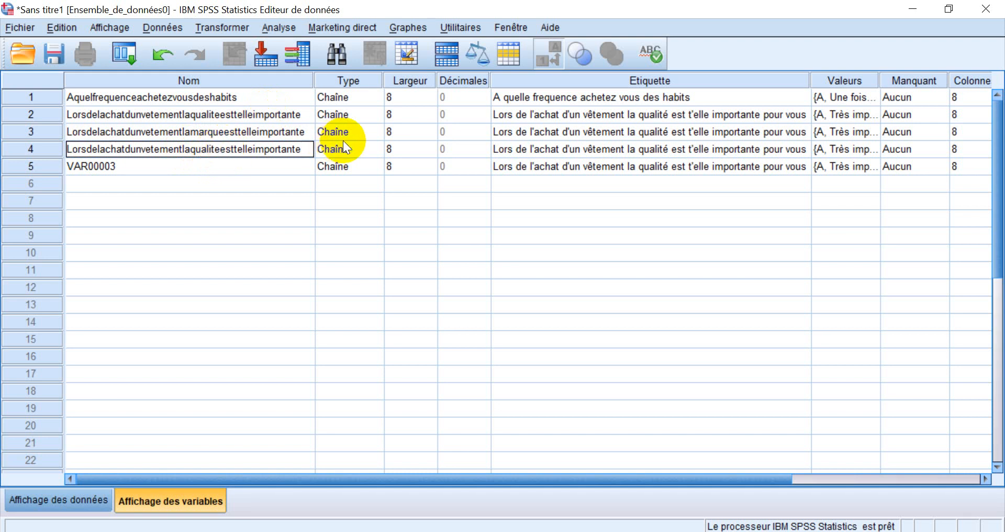
key("BackSpace")
key("BackSpace")
key("BackSpace")
key("BackSpace")
key("BackSpace")
key("BackSpace")
key("BackSpace")
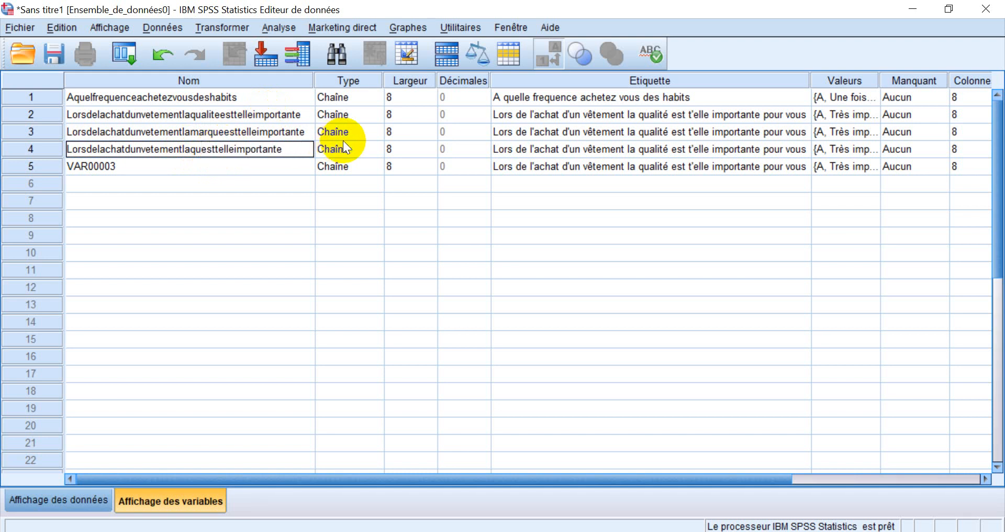
key("BackSpace")
type("ede")
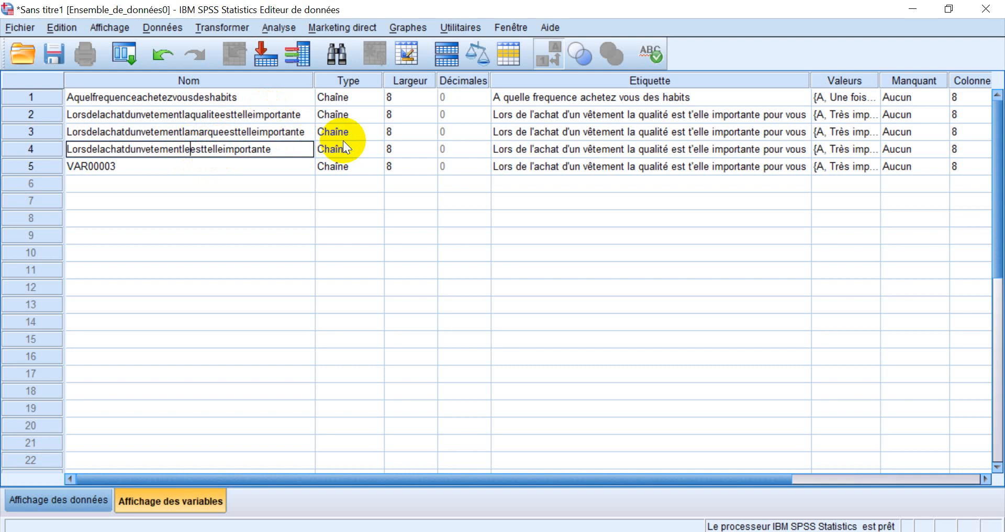
type("sign")
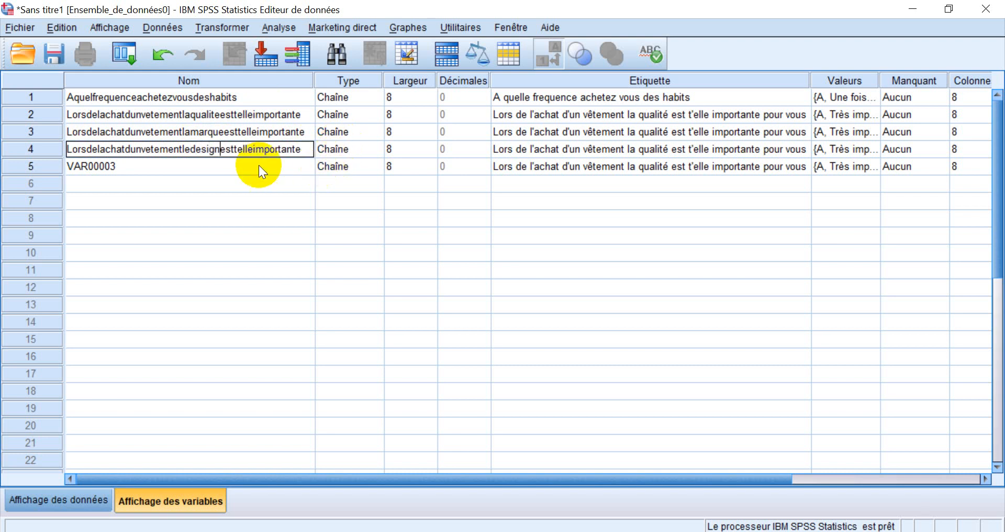
Put the ending of the fourth variable's name in the masculine, making it Lorsdelachatdunvetementledesignesttilimportant
left_click(252, 149)
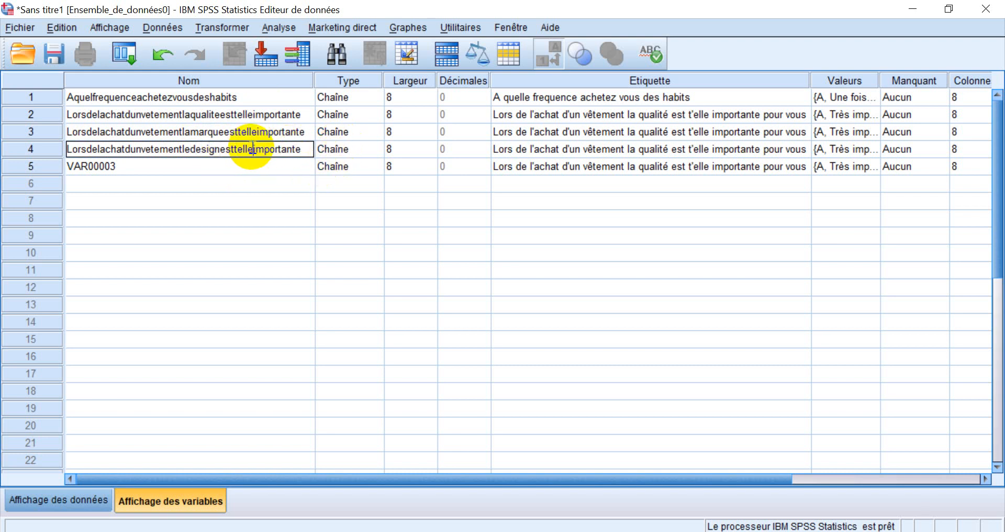
key("BackSpace")
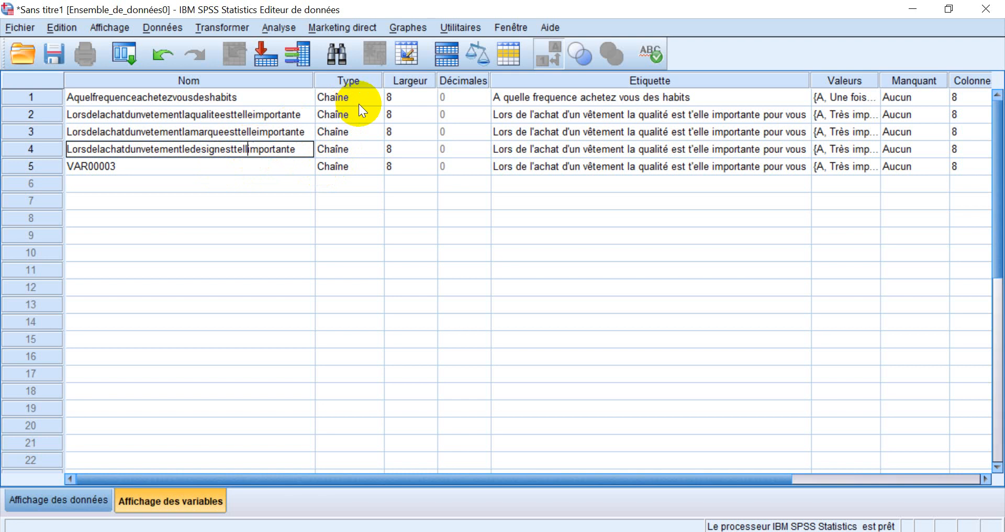
key("BackSpace")
key("BackSpace")
key("BackSpace")
type("til")
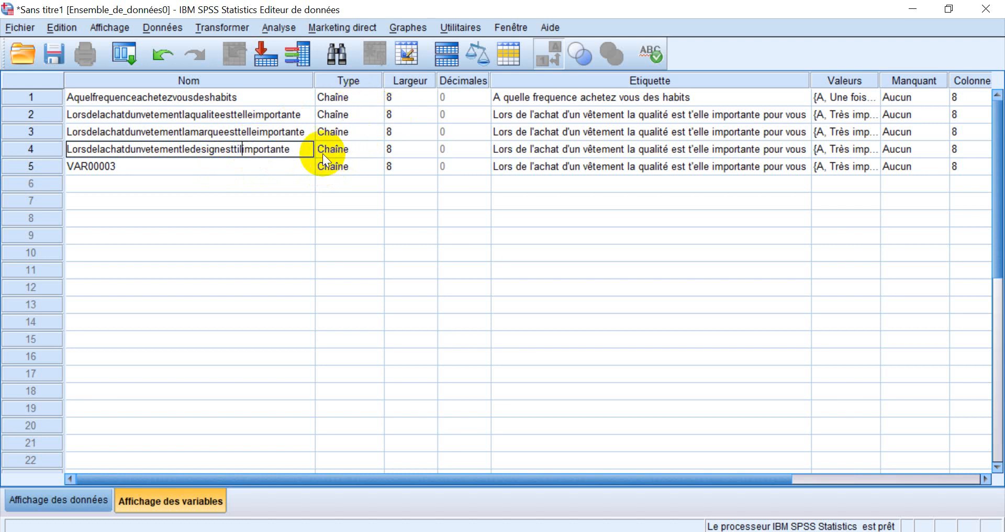
left_click(296, 149)
key("BackSpace")
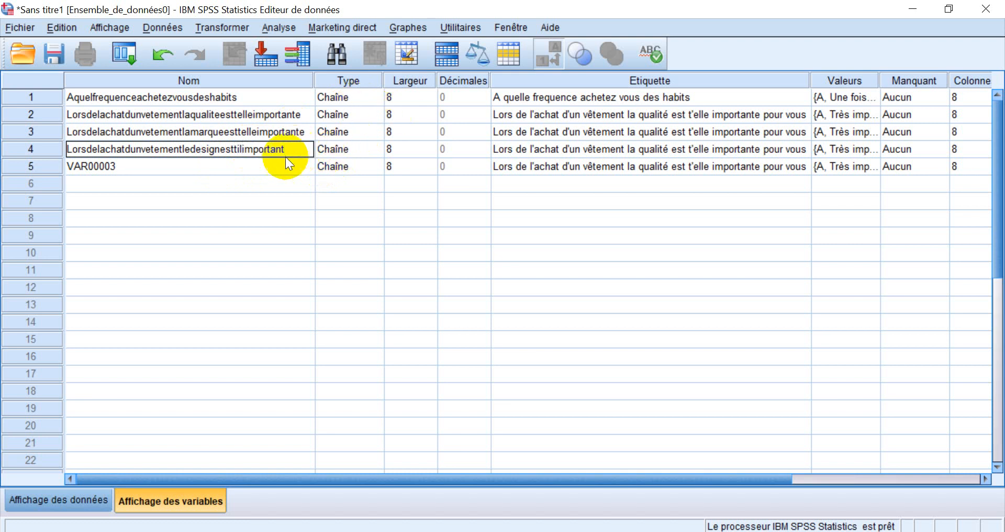
Replace the fifth variable's name VAR00003 with Lorsdelachatdunvetementlaqualiteesttelleimportante, keeping the cell open for editing
left_click(261, 167)
left_click(235, 166)
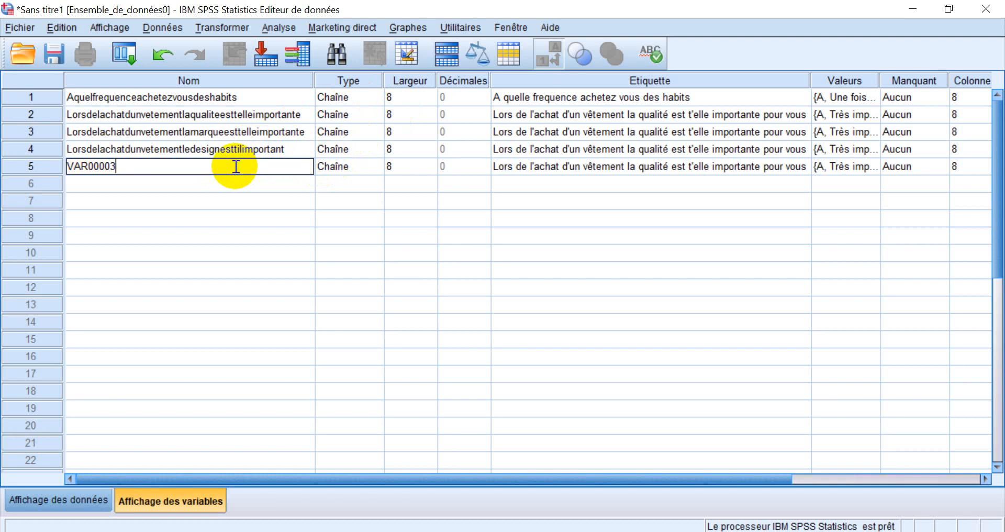
key("BackSpace")
key("BackSpace")
key("BackSpace")
key("BackSpace")
key("BackSpace")
key("BackSpace")
key("BackSpace")
key("BackSpace")
type("Lorsdelachatdunvetementlaqualiteesttelleimportante")
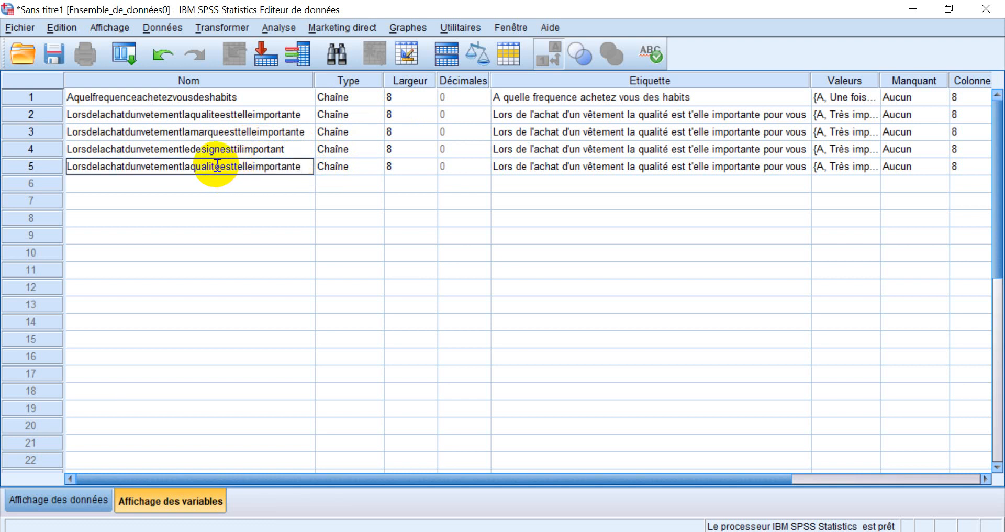
Change "laqualite" to "leprix" in the fifth variable's name
key("BackSpace")
key("BackSpace")
key("BackSpace")
key("BackSpace")
key("BackSpace")
key("BackSpace")
key("BackSpace")
key("BackSpace")
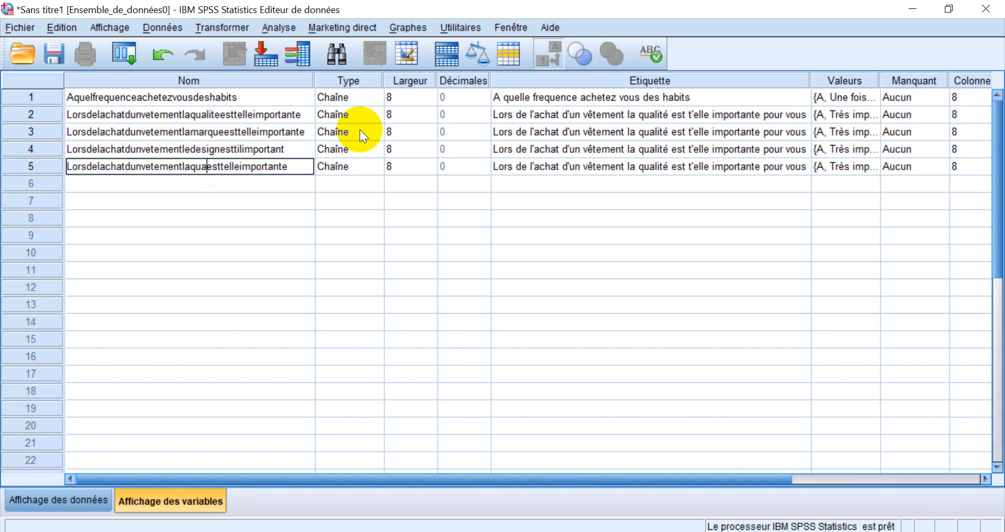
type("e")
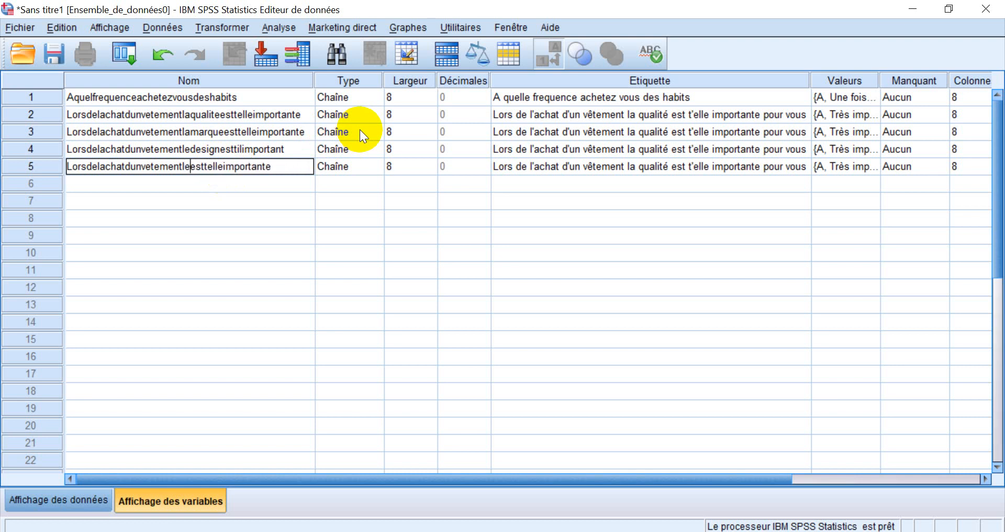
type("prix")
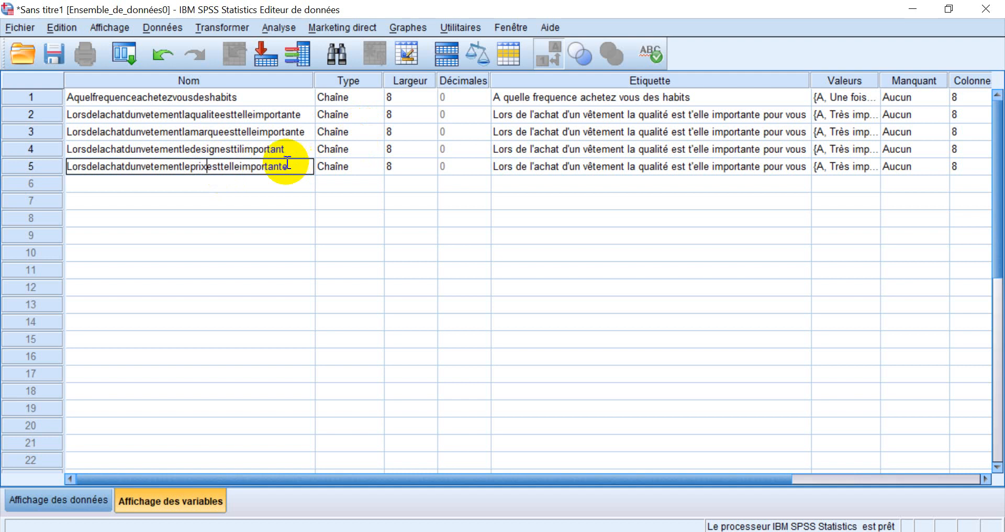
Put the ending of the fifth variable's name in the masculine, making it Lorsdelachatdunvetementleprixesttilimportant
left_click(237, 166)
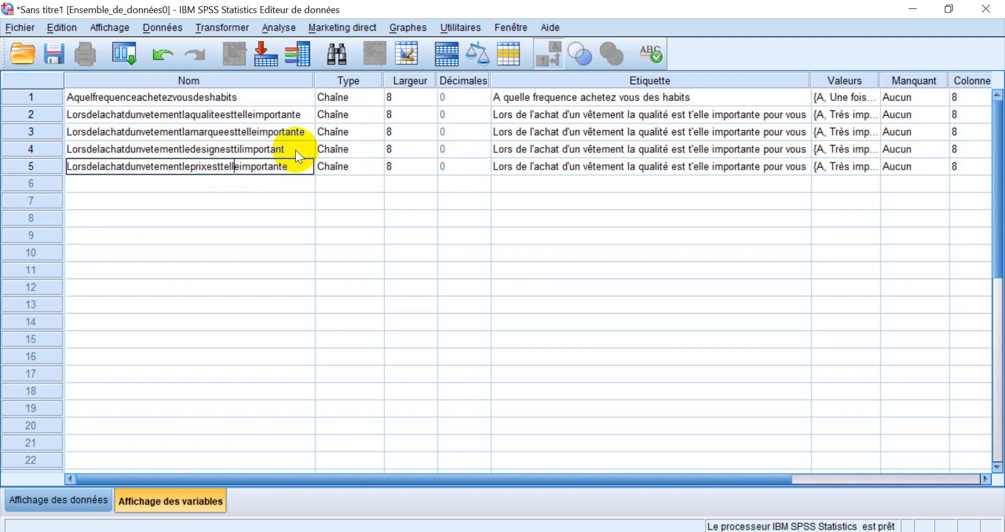
key("BackSpace")
key("BackSpace")
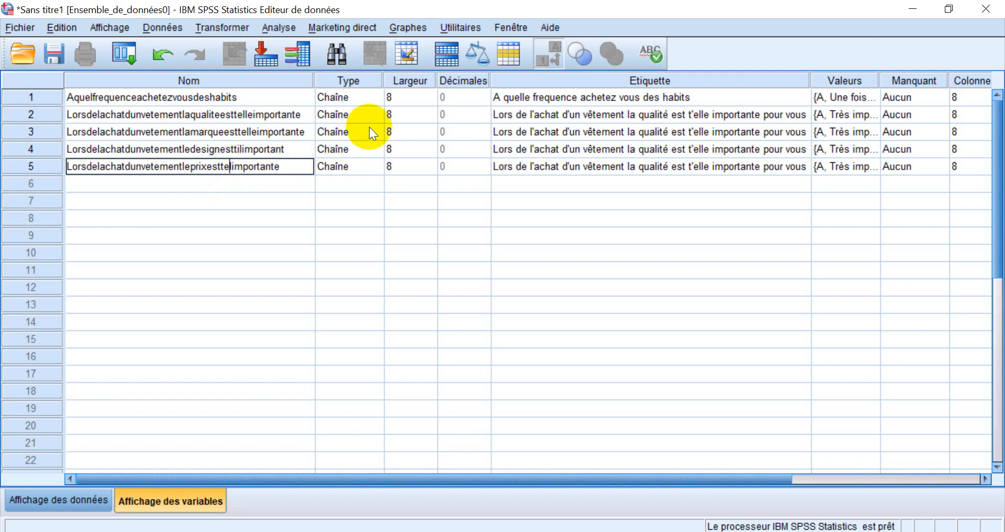
key("BackSpace")
key("BackSpace")
type("il")
key("Right")
key("Right")
key("Right")
key("Right")
key("Right")
key("Right")
key("Right")
key("Right")
key("Right")
key("Right")
key("BackSpace")
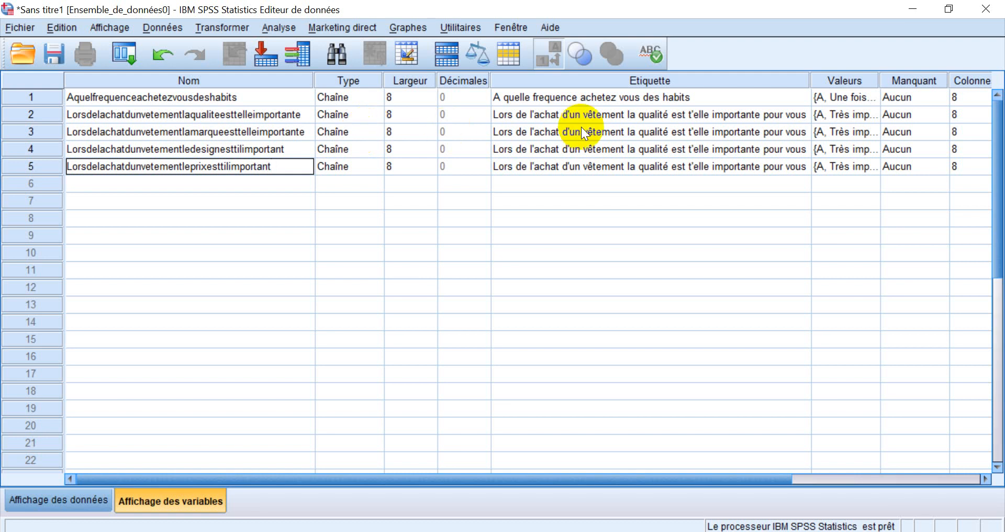
Change "t'elle importante" to "t'il important" in the fourth variable's label
left_click(689, 150)
left_click(689, 149)
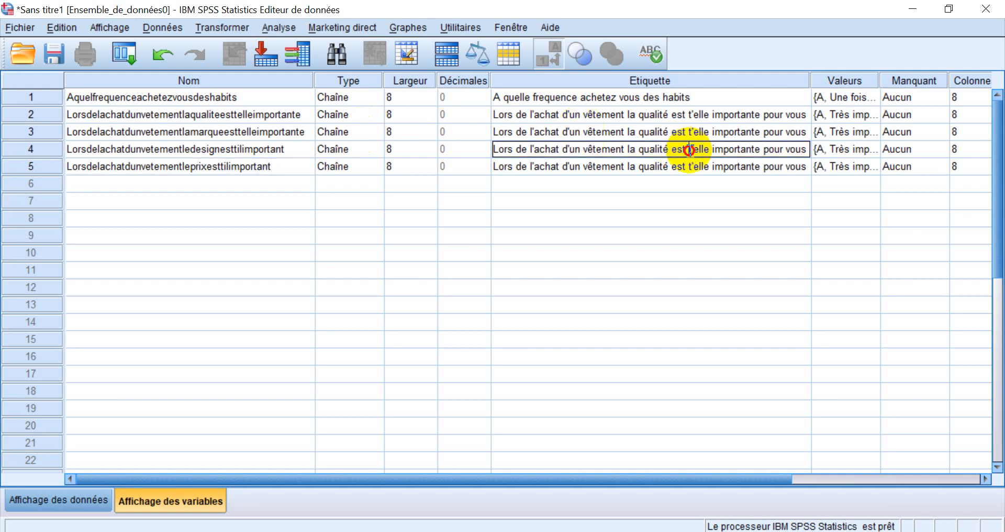
left_click(709, 149)
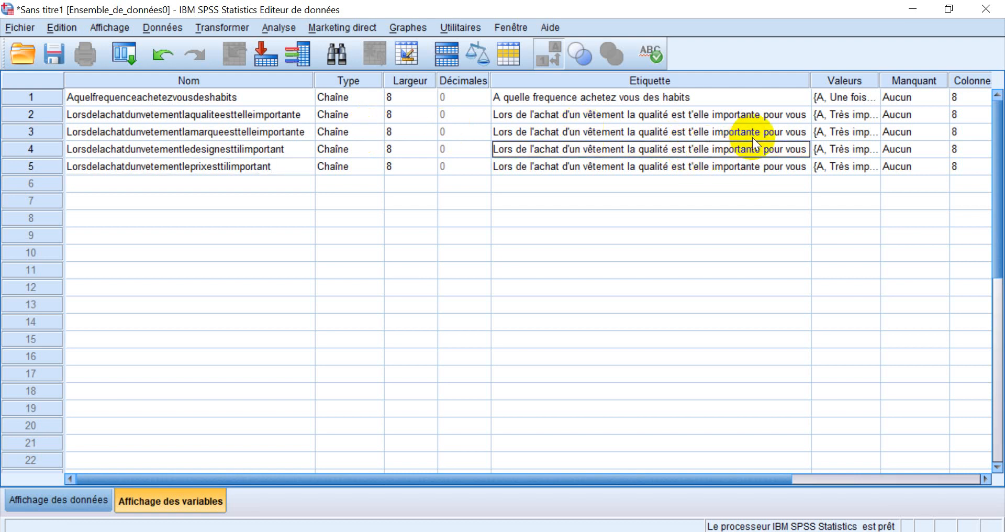
key("BackSpace")
key("BackSpace")
key("BackSpace")
key("BackSpace")
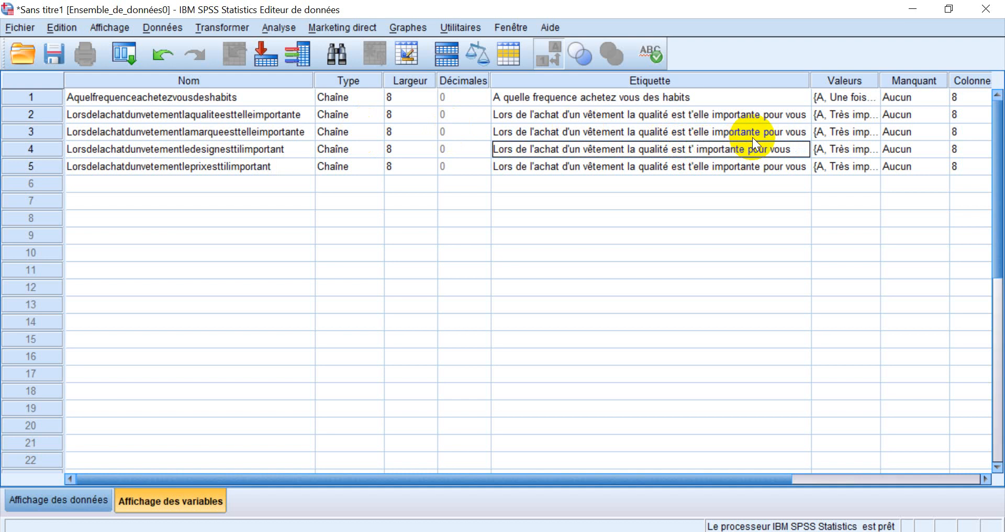
type("il")
left_click(748, 151)
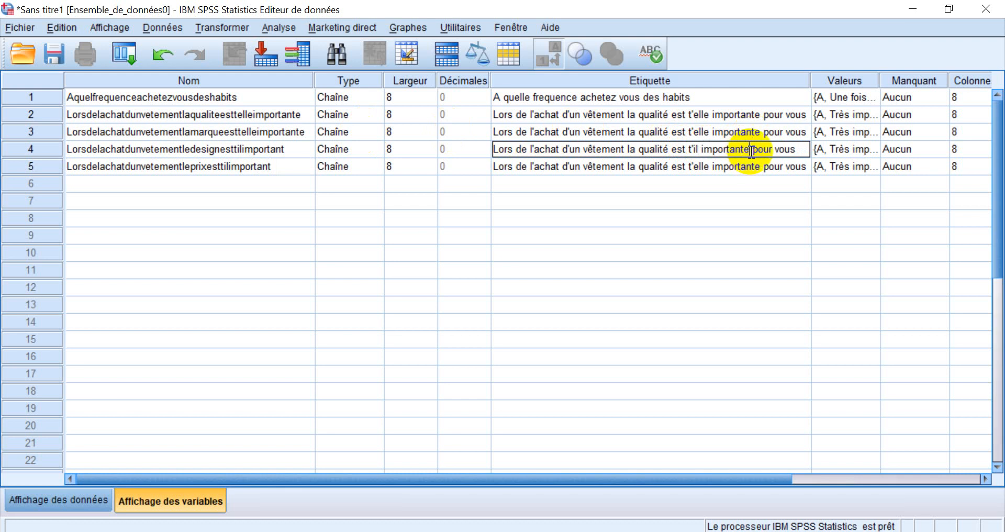
key("BackSpace")
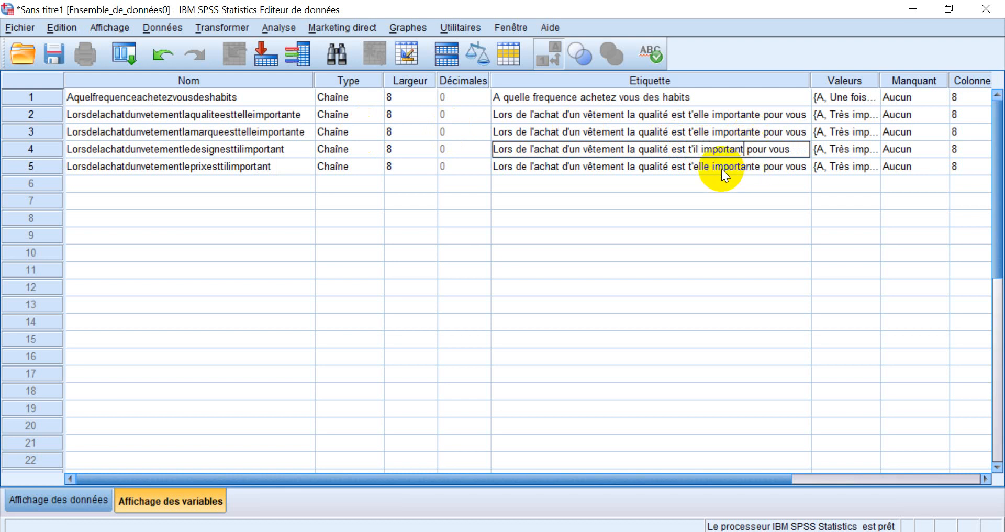
left_click(708, 168)
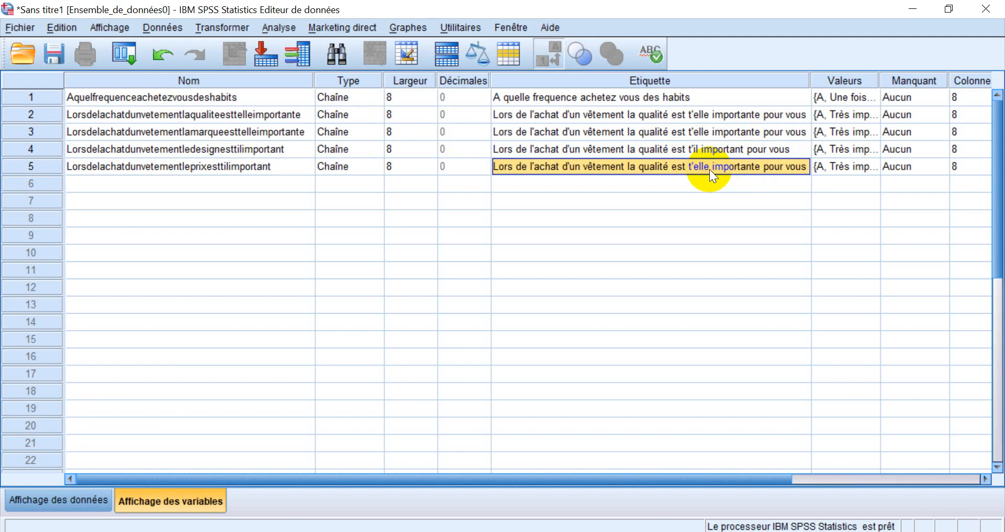
Change "t'elle importante" to "t'il important" in the fifth variable's label
left_click(697, 164)
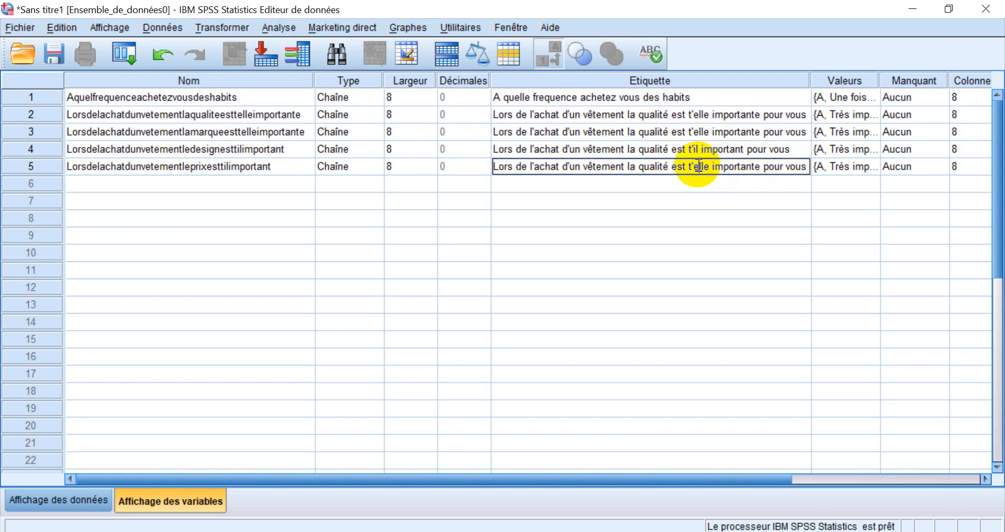
left_click(710, 166)
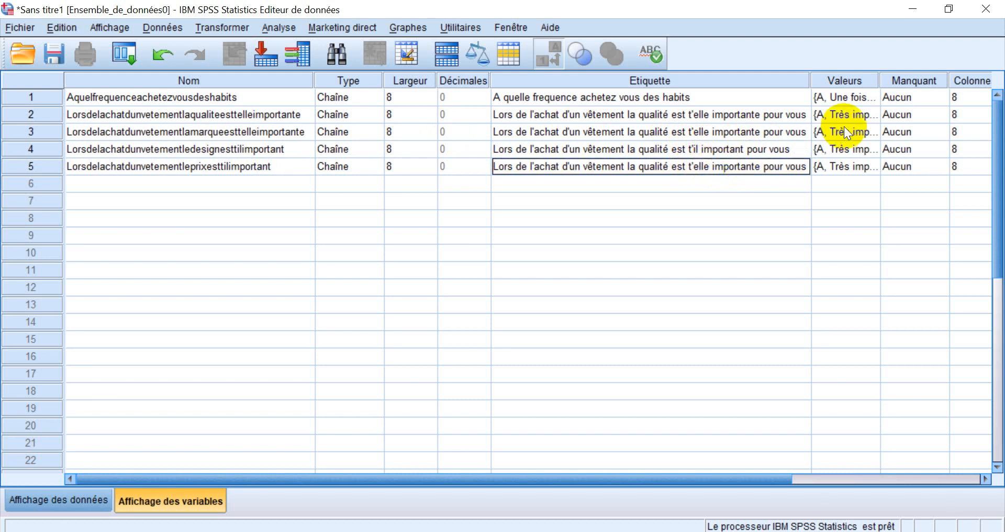
key("BackSpace")
key("BackSpace")
key("BackSpace")
key("BackSpace")
type("il")
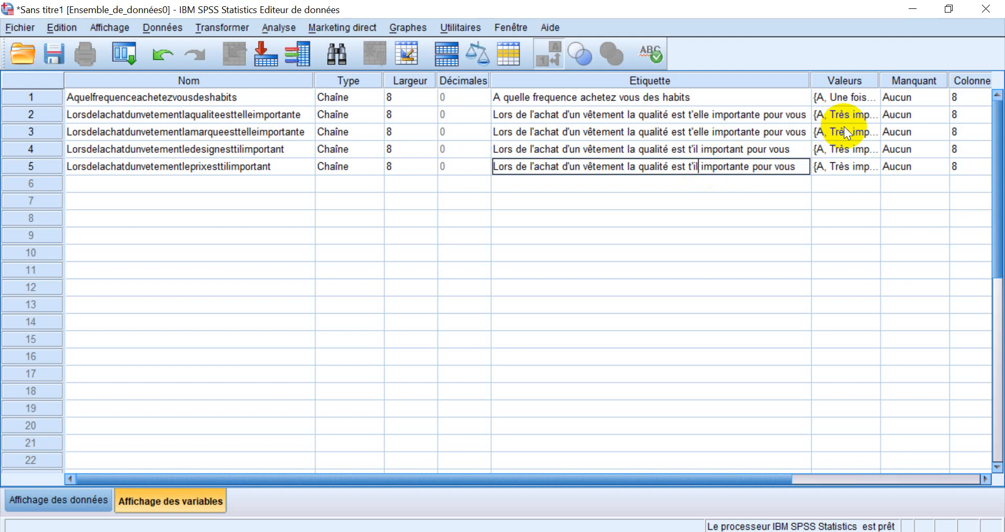
left_click(748, 166)
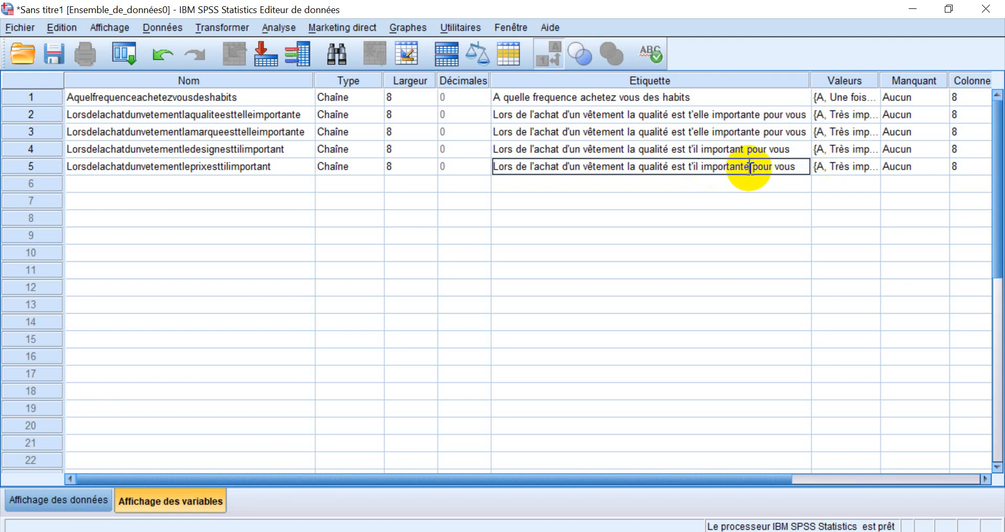
key("BackSpace")
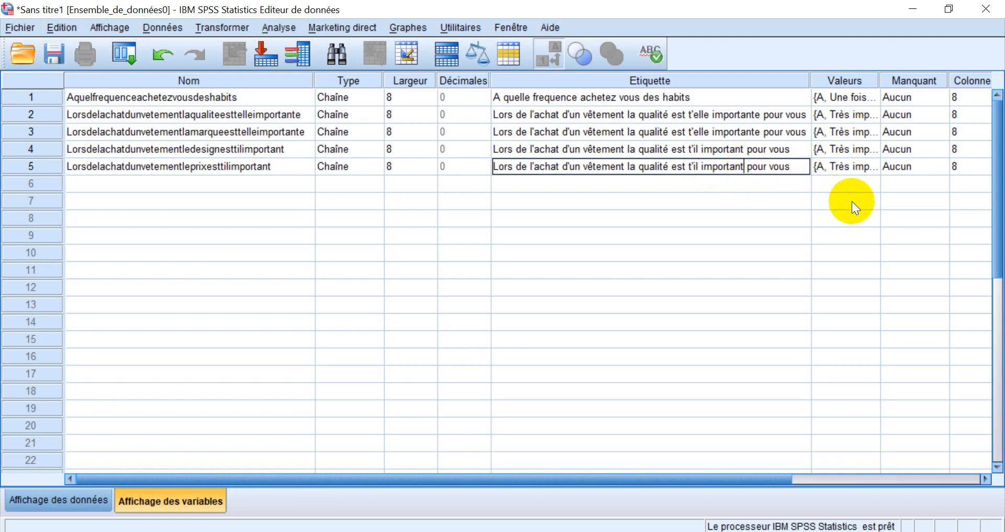
left_click(822, 476)
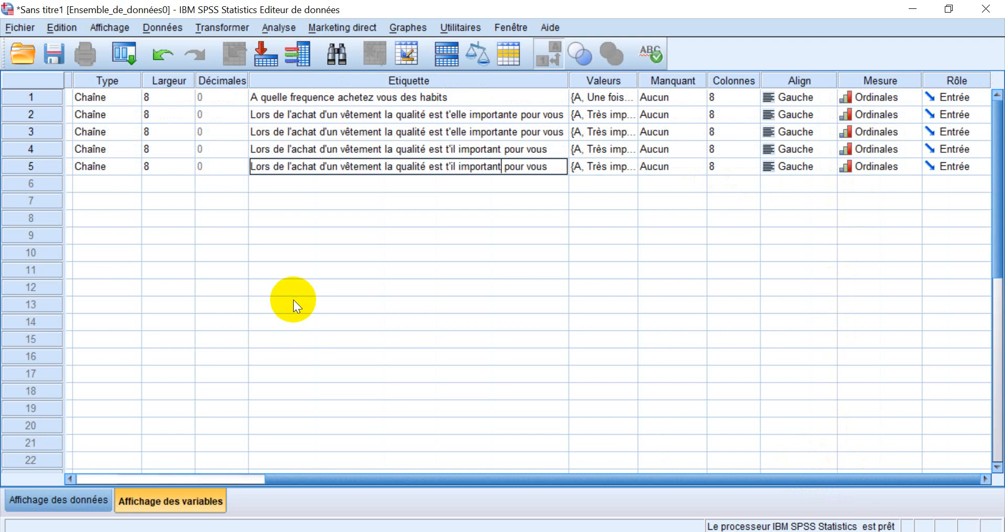
left_click(101, 182)
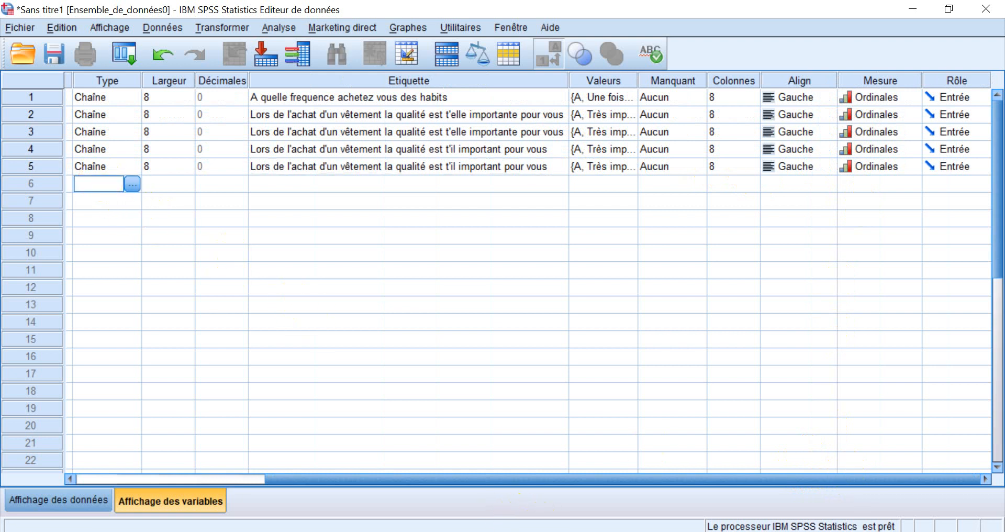
Switch to questionnaire.pdf, read question 3 on where clothes are bought with its answer options, and return to SPSS
key("alt+Tab")
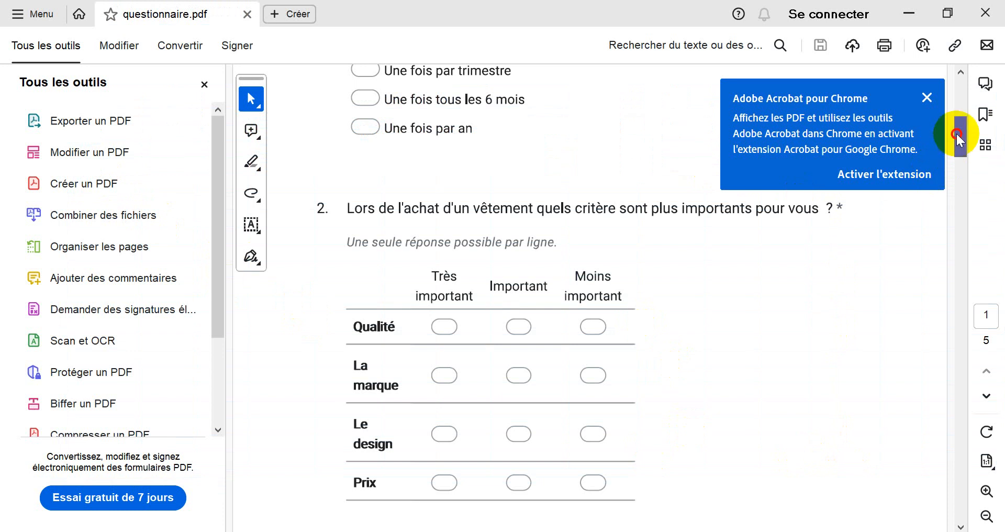
left_click_drag(958, 138, 950, 178)
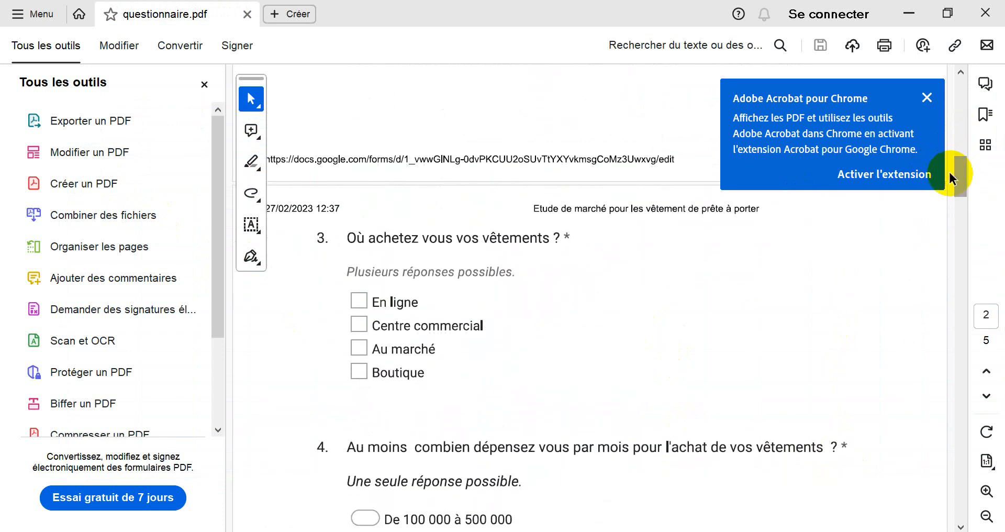
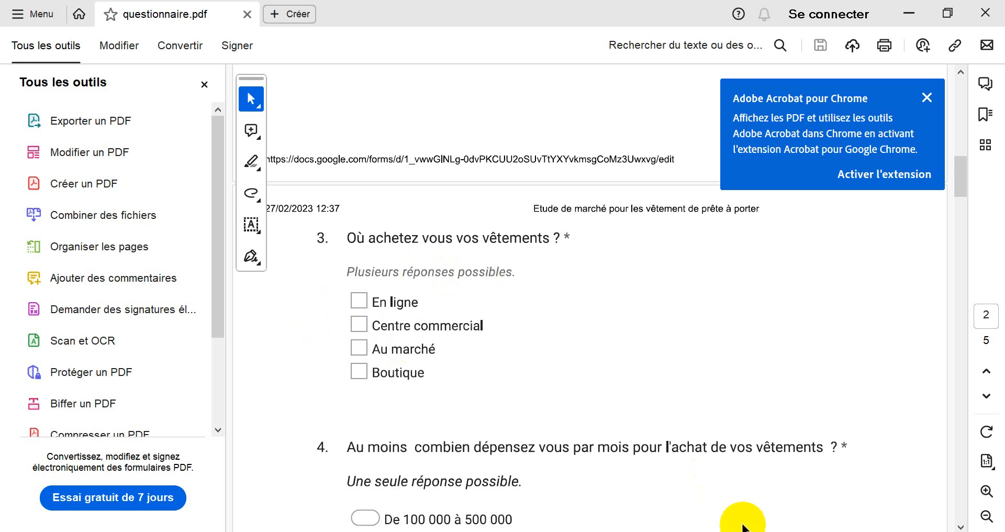
mouse_move(742, 531)
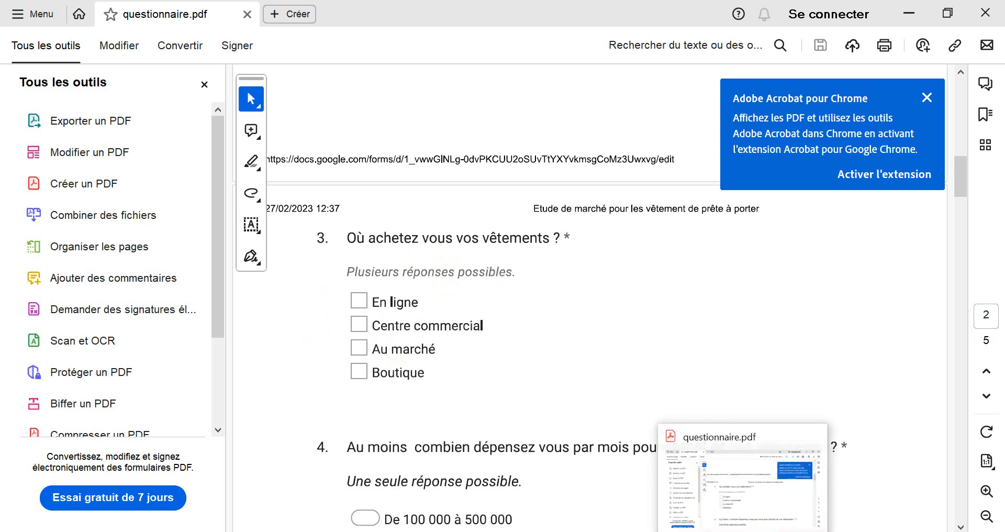
left_click(769, 529)
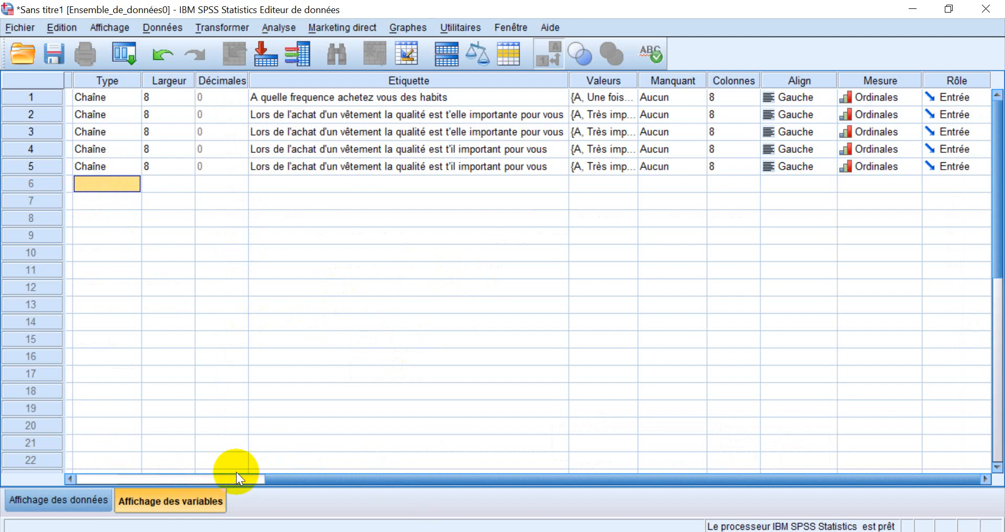
Name the sixth variable Ouachetezvousvosvetement_enligne and check question 3 in questionnaire.pdf again
left_click(222, 478)
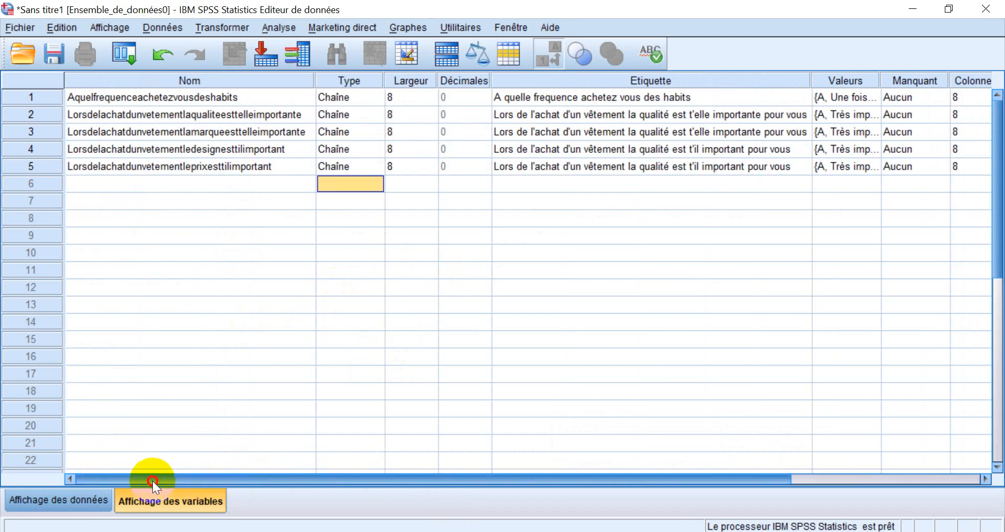
left_click(103, 181)
type("Ou")
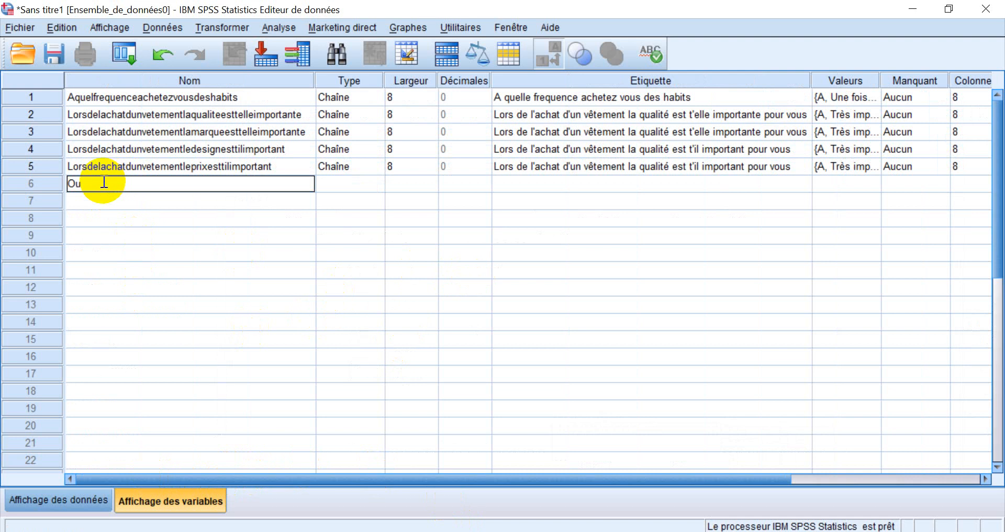
type("achel")
type("ezvousvp")
key("BackSpace")
type("osvetement_")
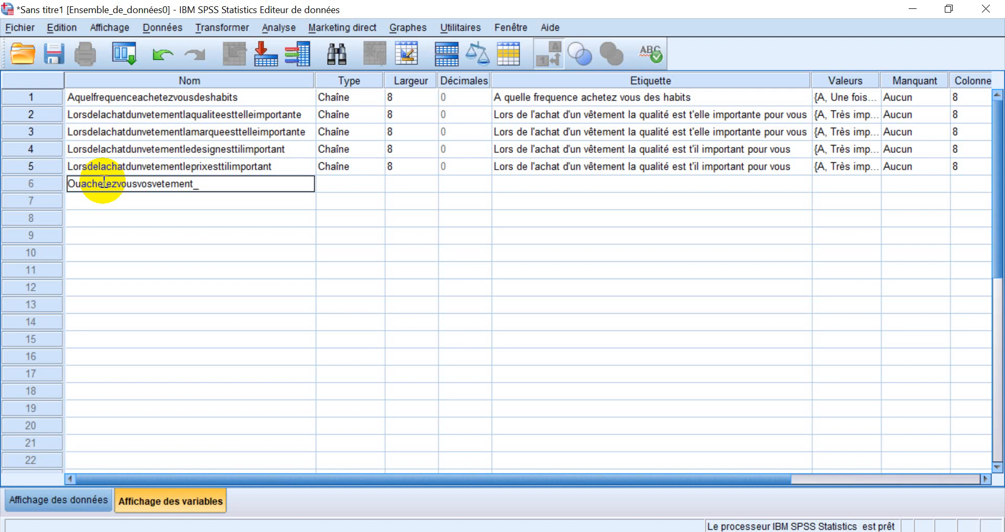
type("enline")
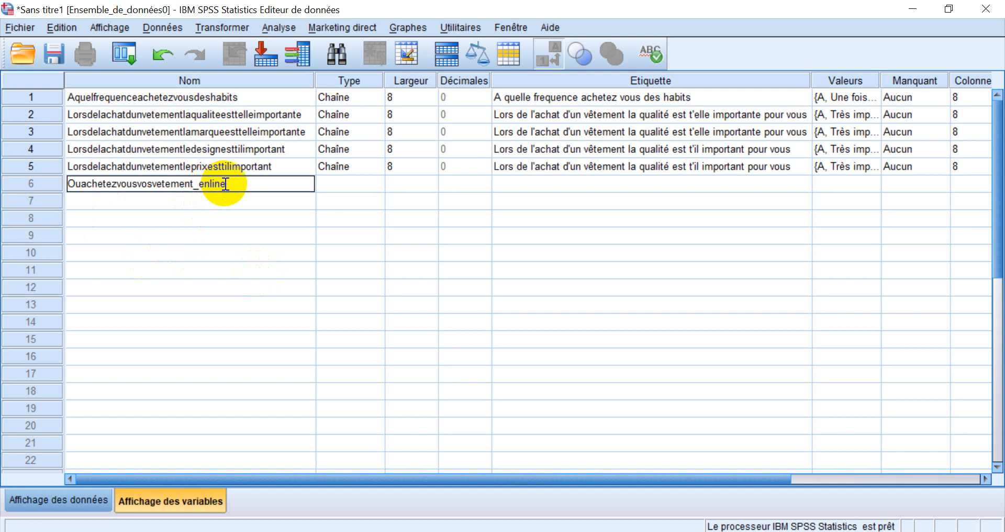
key("BackSpace")
key("BackSpace")
type("gne")
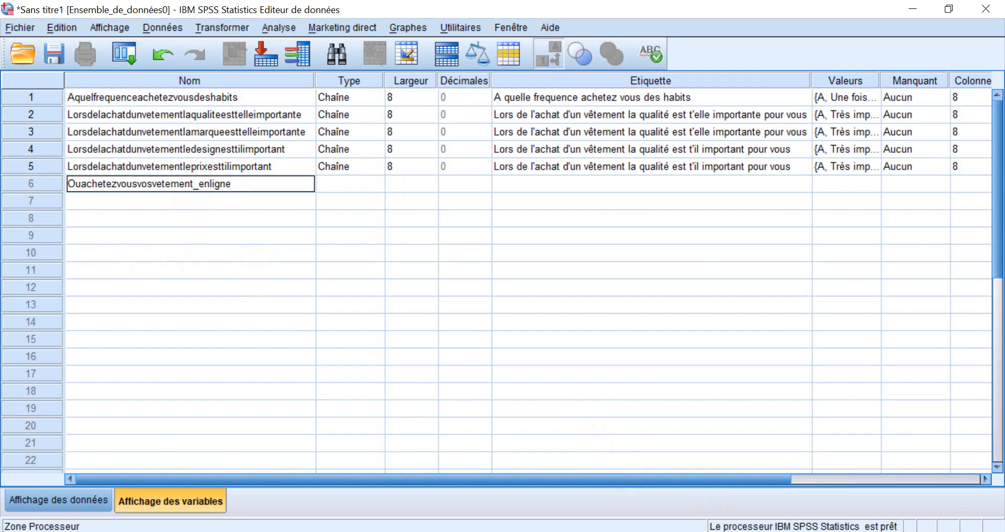
left_click(709, 528)
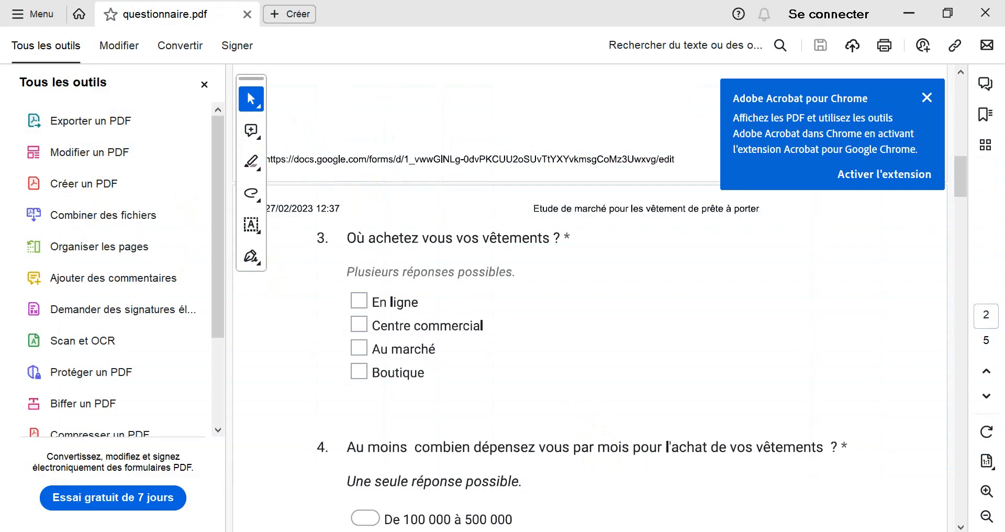
key("alt+Tab")
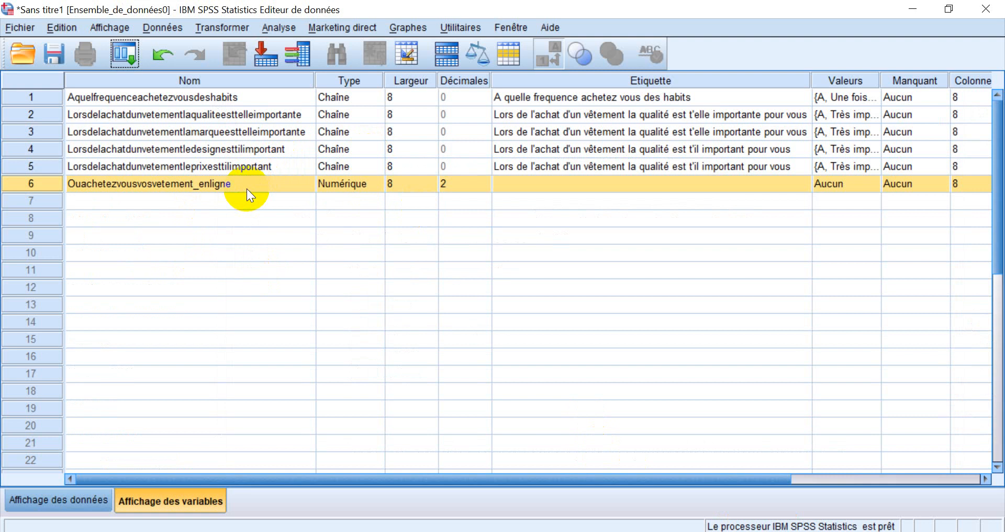
Set the sixth variable's decimals to 0 in its variable type settings, keeping the type Numérique
left_click(351, 183)
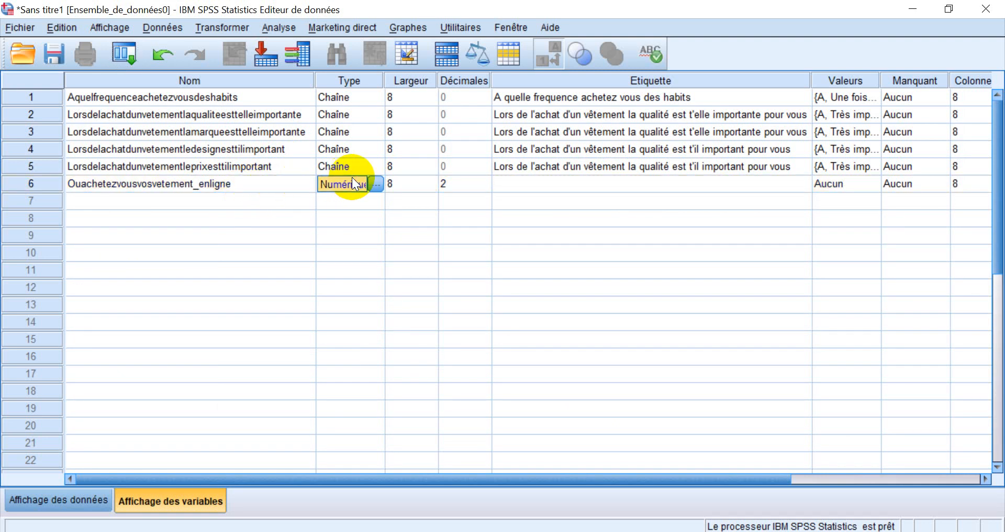
left_click(376, 183)
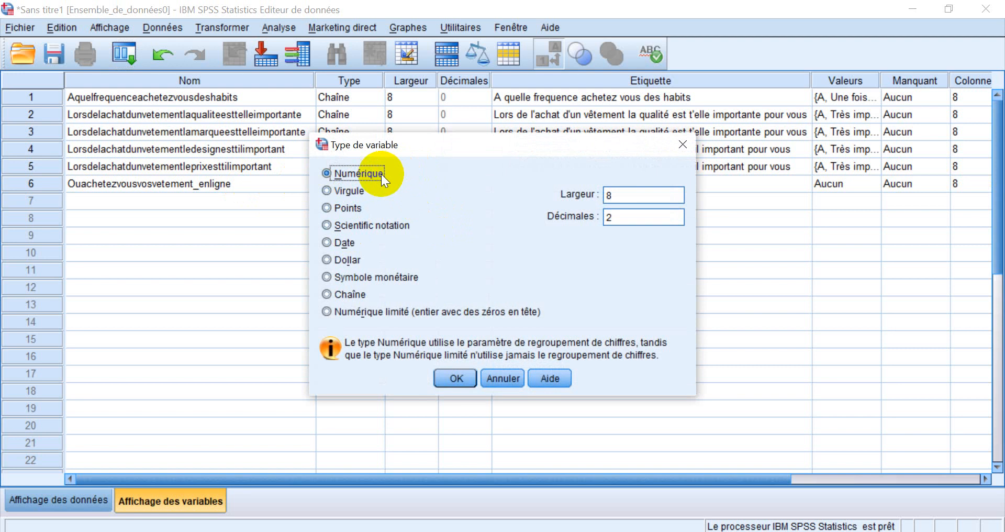
left_click(627, 217)
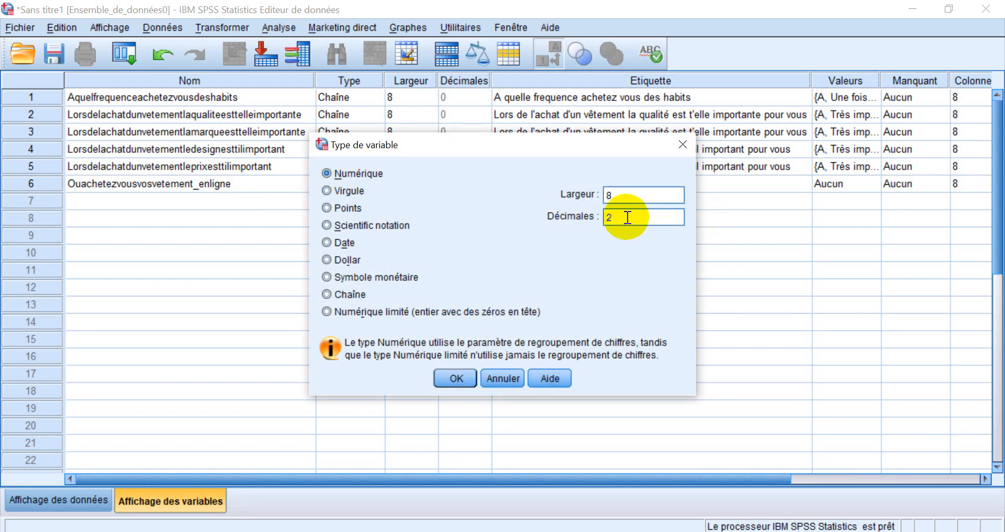
key("BackSpace")
left_click(453, 377)
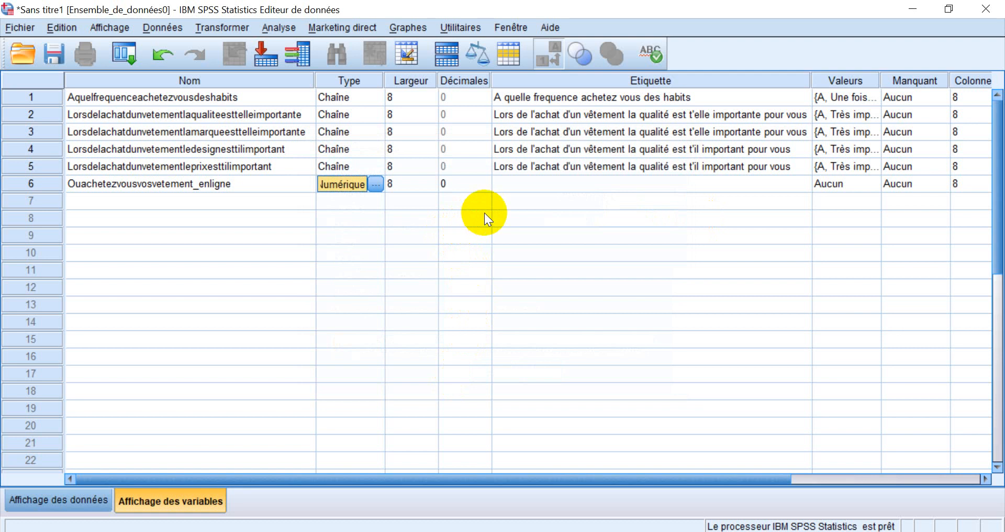
Copy the sixth variable's name Ouachetezvousvosvetement_enligne into its label
left_click(538, 184)
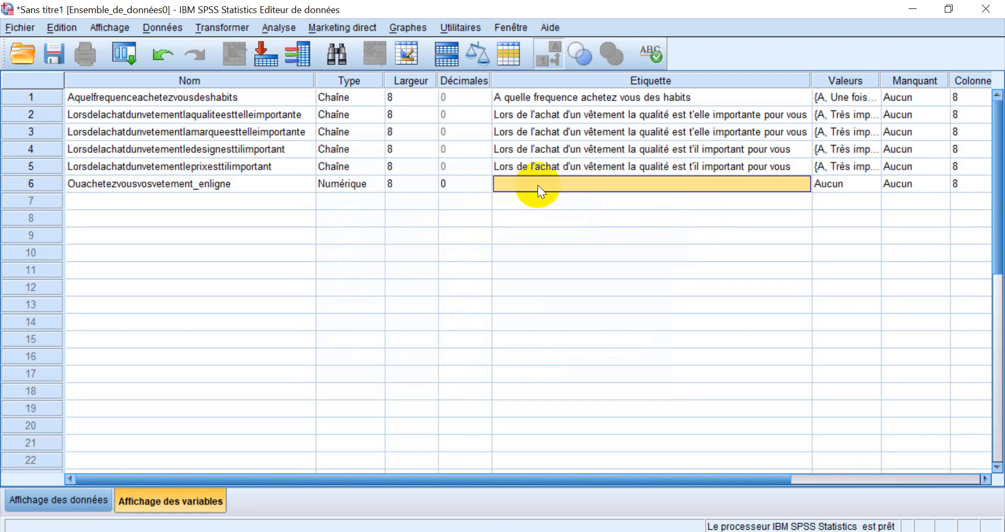
double_click(251, 182)
double_click(251, 181)
left_click_drag(252, 182, 60, 184)
key("ctrl+c")
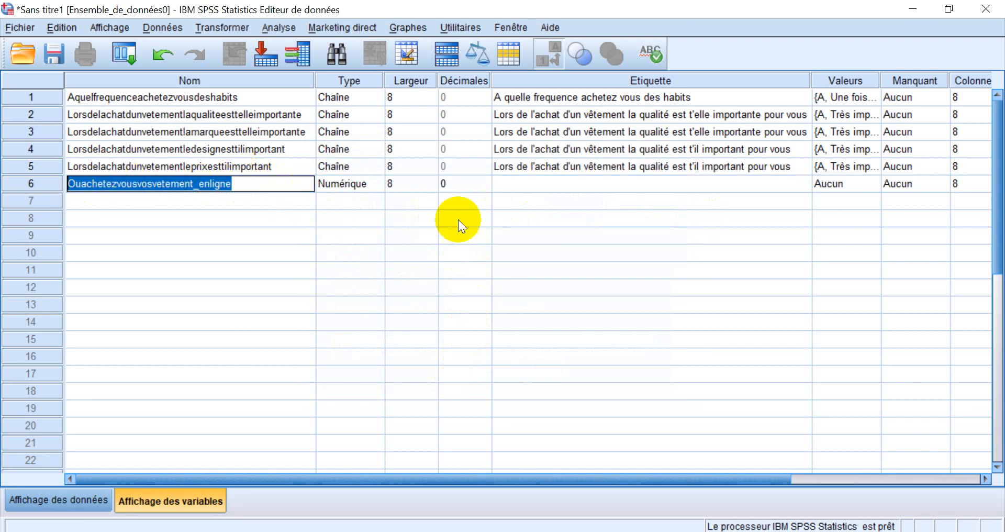
left_click(544, 185)
left_click(545, 184)
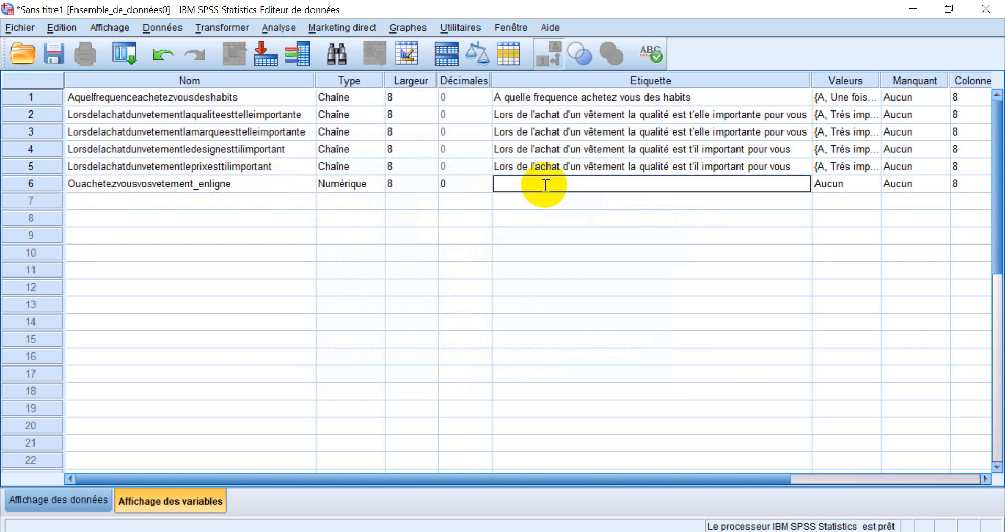
key("ctrl+v")
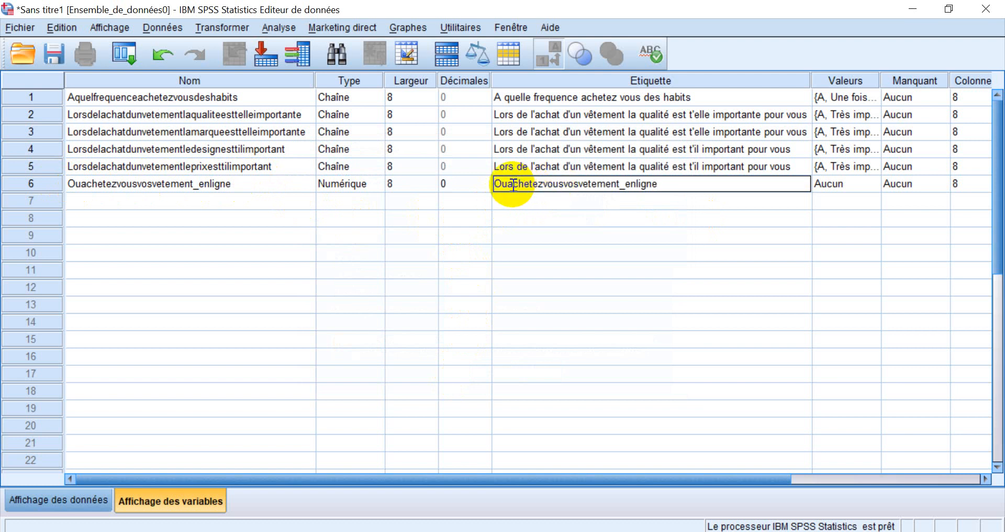
Insert spaces between the words of the sixth variable's label so it reads "Ou achetez vous vos vetement_en ligne"
left_click(505, 184)
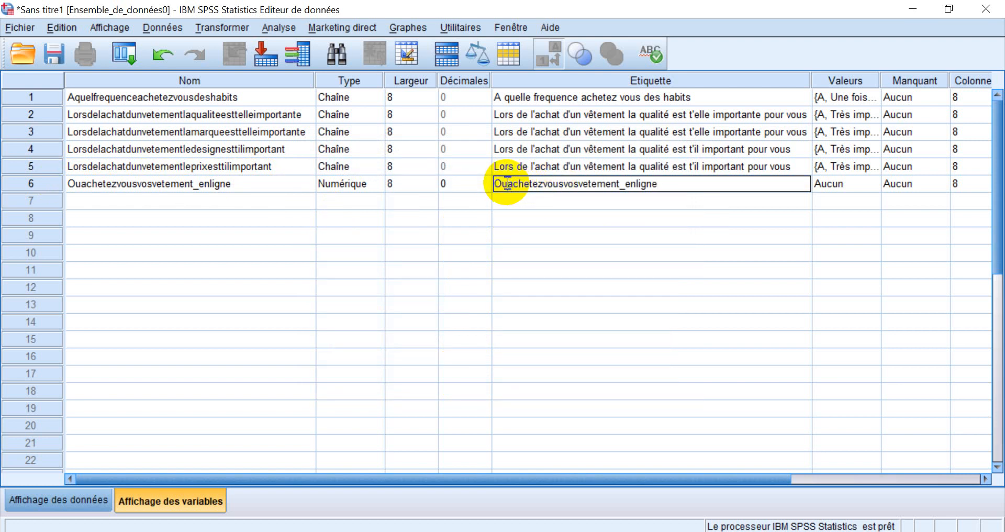
left_click(546, 183)
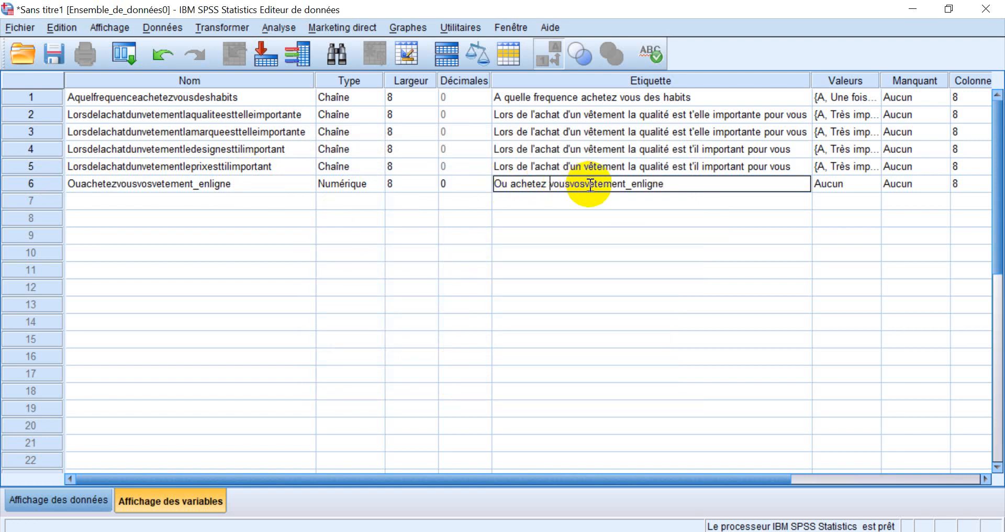
left_click(570, 183)
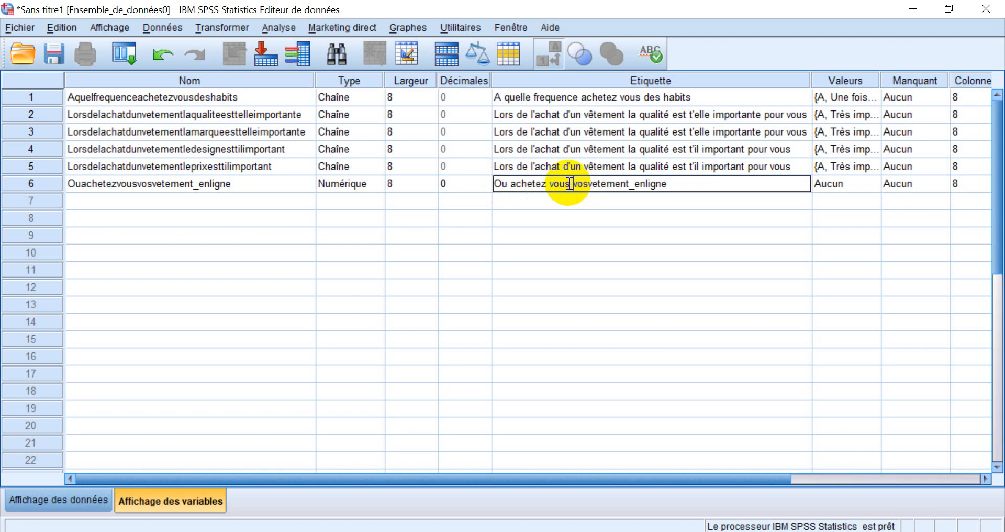
left_click(588, 184)
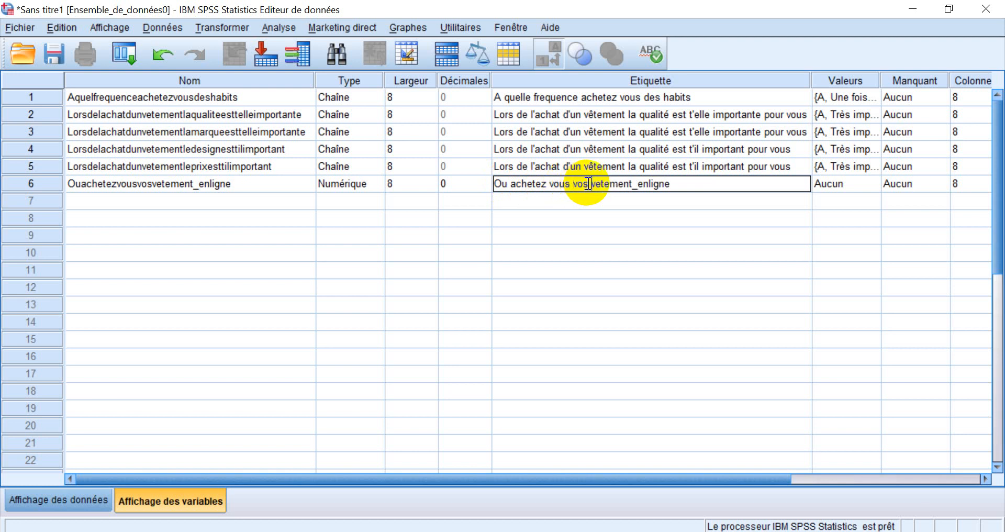
left_click(694, 183)
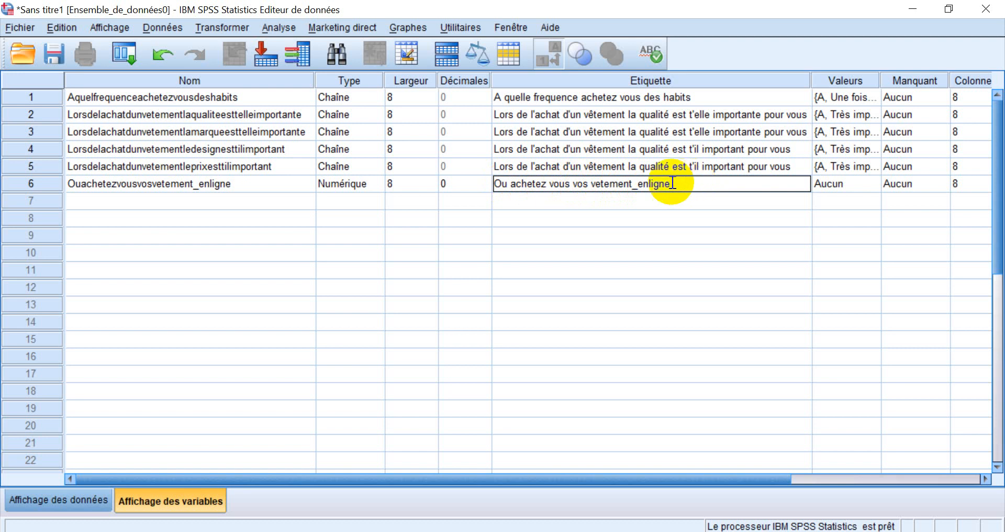
left_click(649, 183)
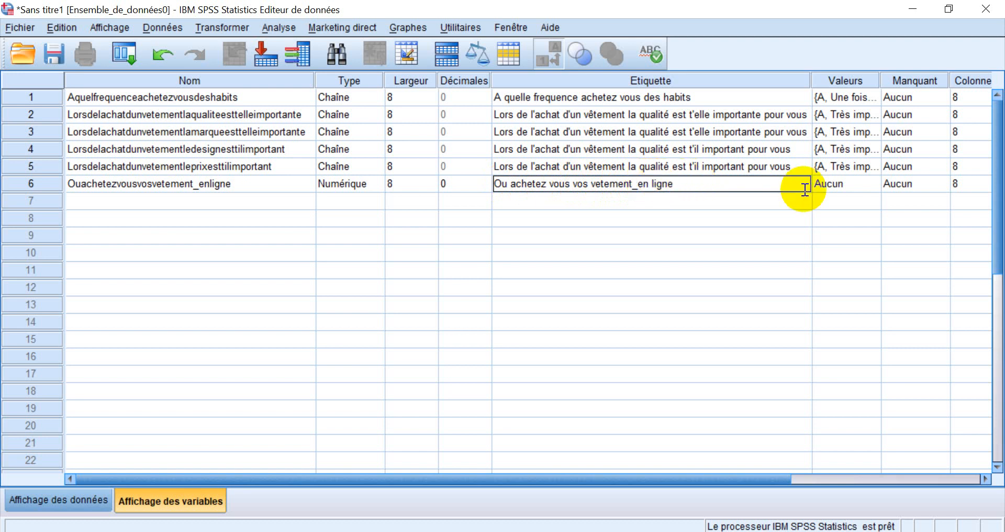
Open the sixth variable's value labels and add value 1 with the label "En ligne"
left_click(849, 181)
left_click(869, 184)
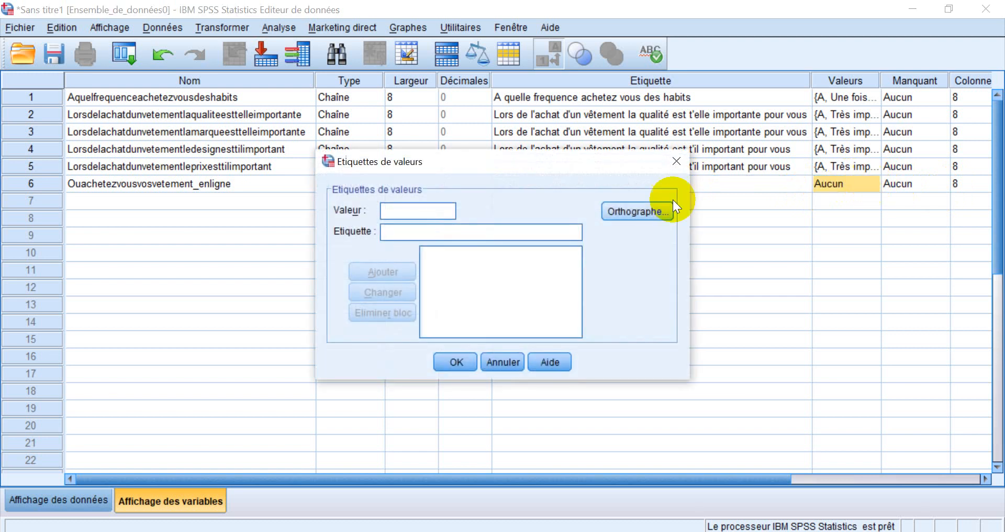
left_click(411, 211)
type("1")
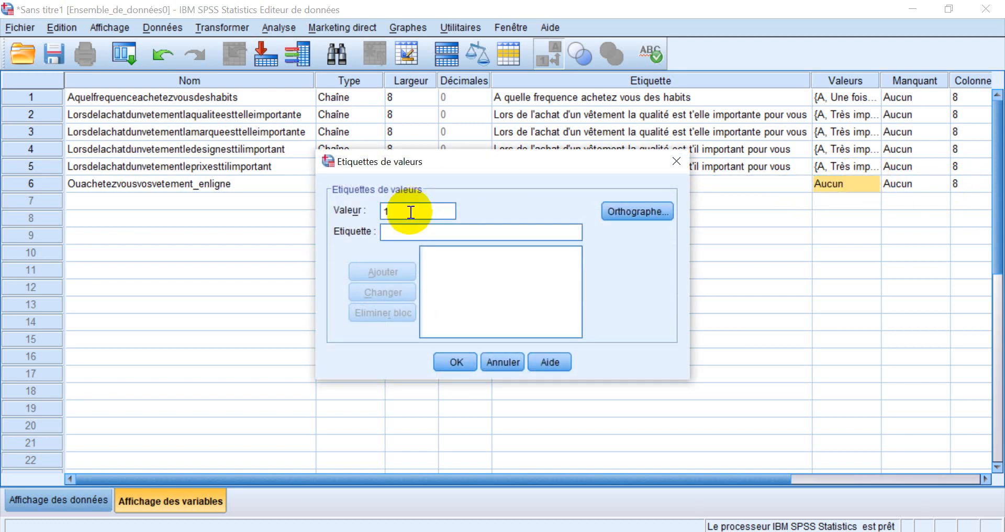
left_click(386, 233)
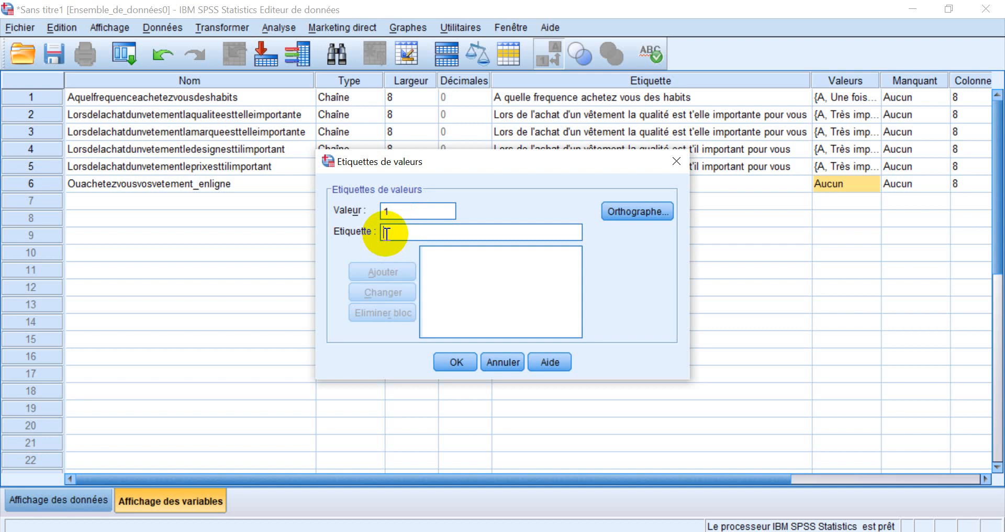
type("o")
key("BackSpace")
type("Bn")
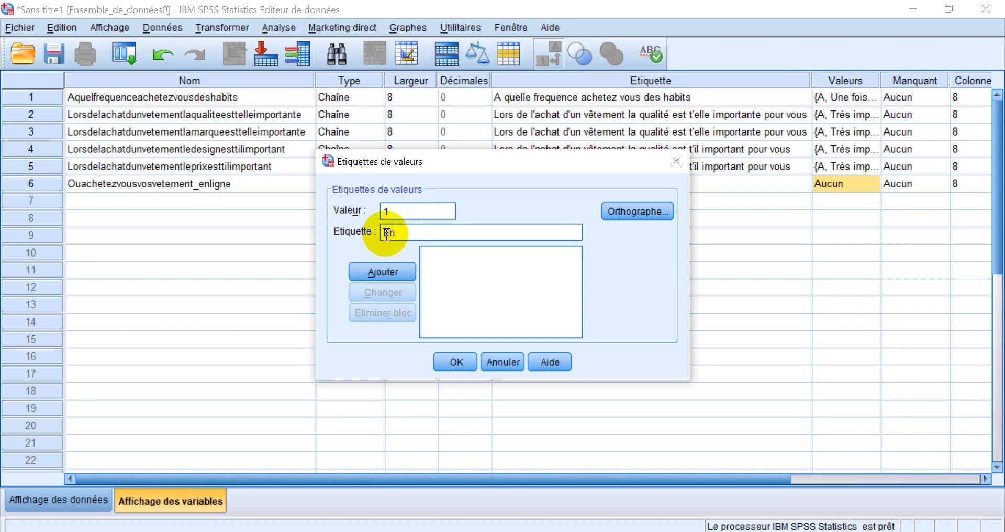
type(" ligne")
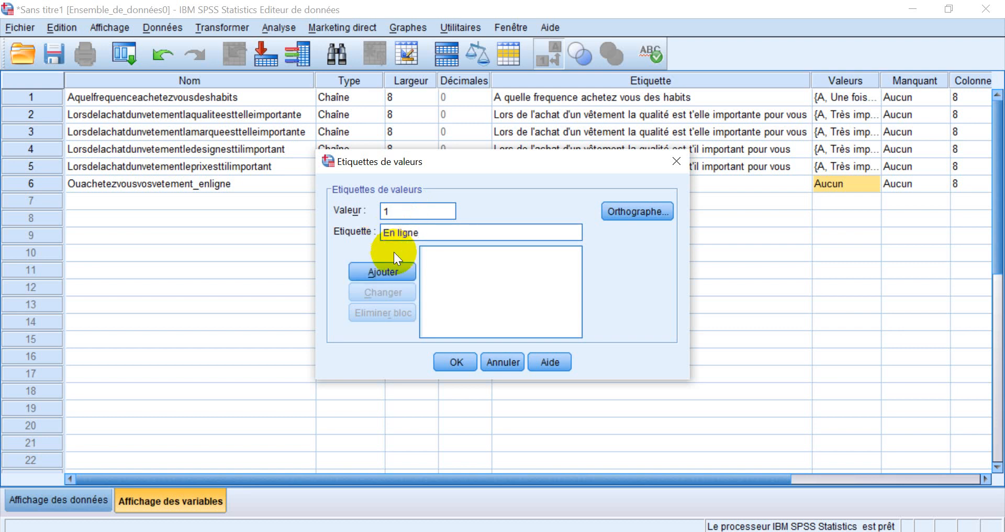
left_click(395, 270)
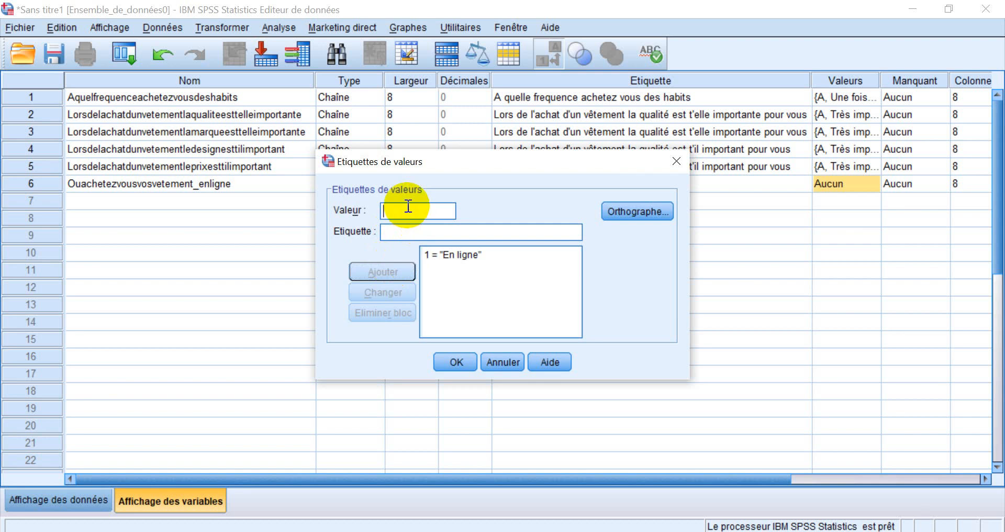
Add value 2 with the label "Au Centre commercial" to the sixth variable's value labels
type("2")
left_click(386, 230)
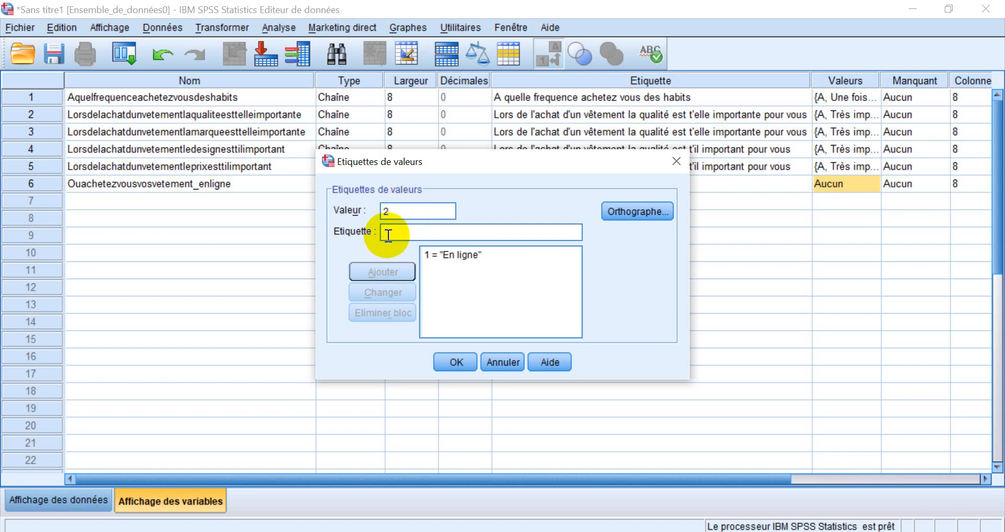
type("P")
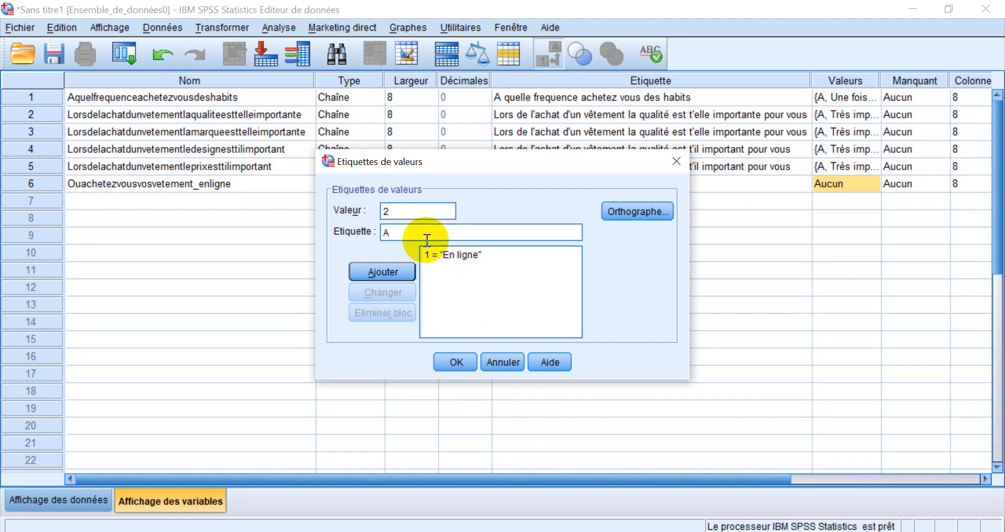
type("u ")
type("Centre")
type(".com")
type("mercial")
left_click(394, 270)
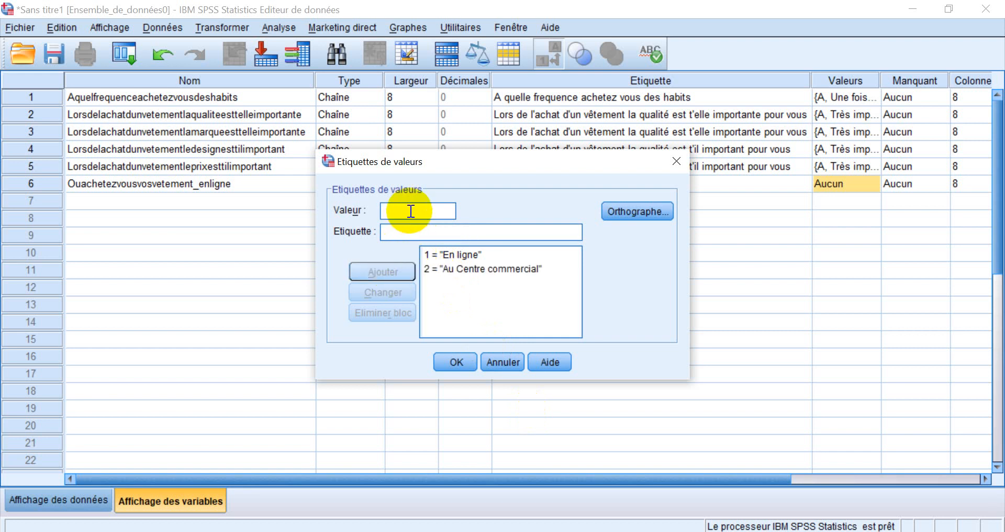
Add value 3 with the label "Au marché", checking the answer options of question 3 in questionnaire.pdf
type("3")
left_click(390, 231)
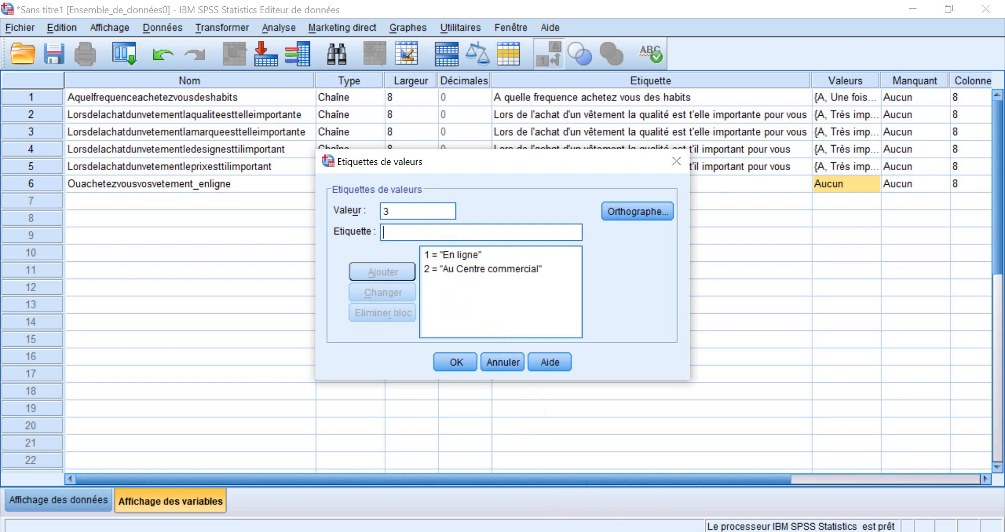
key("alt+Tab")
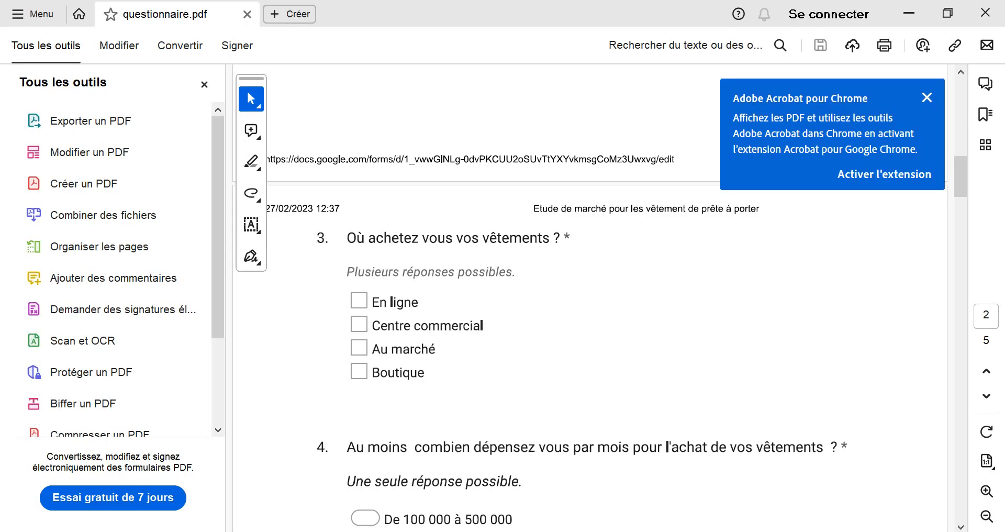
key("alt+Tab")
type("A")
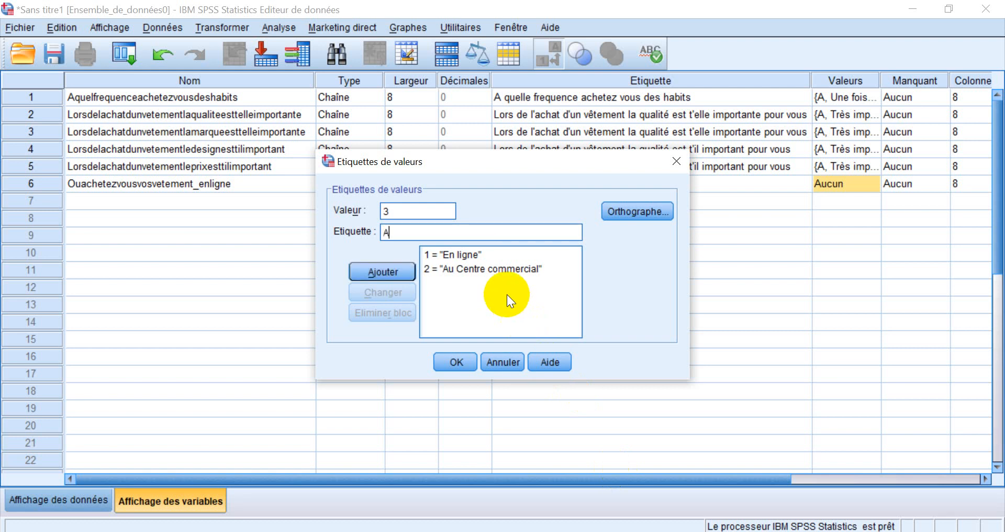
type("u marché")
left_click(391, 274)
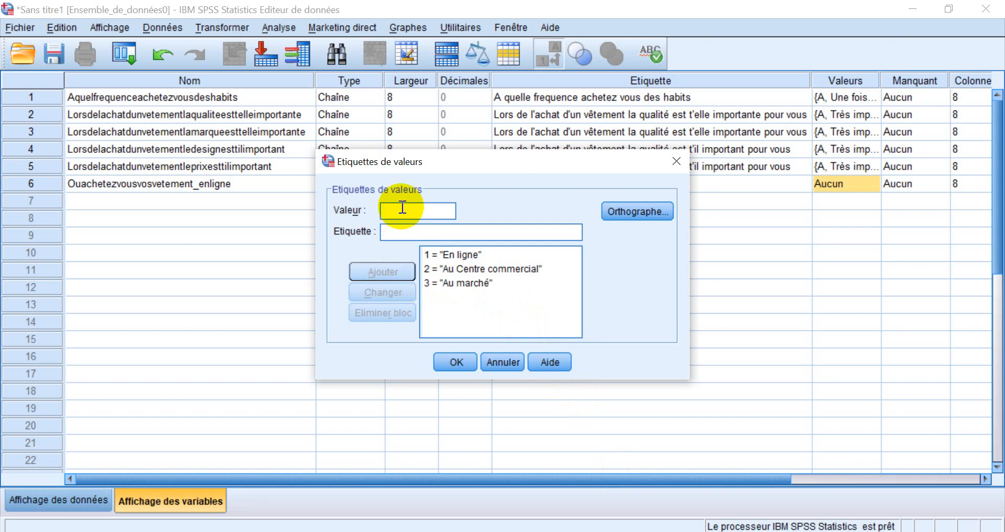
Add value 4 with the label "En boutique" and apply the sixth variable's value labels
type("4")
left_click(392, 233)
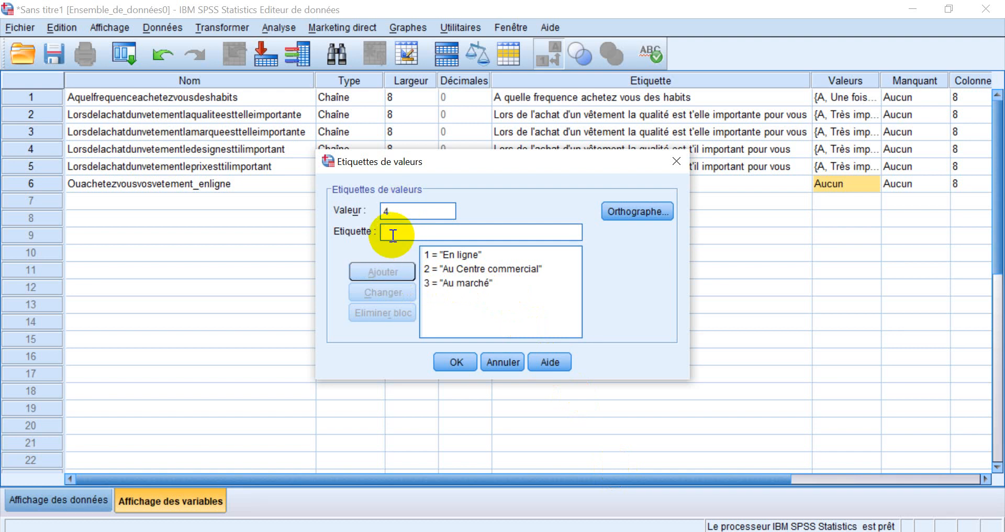
type("En")
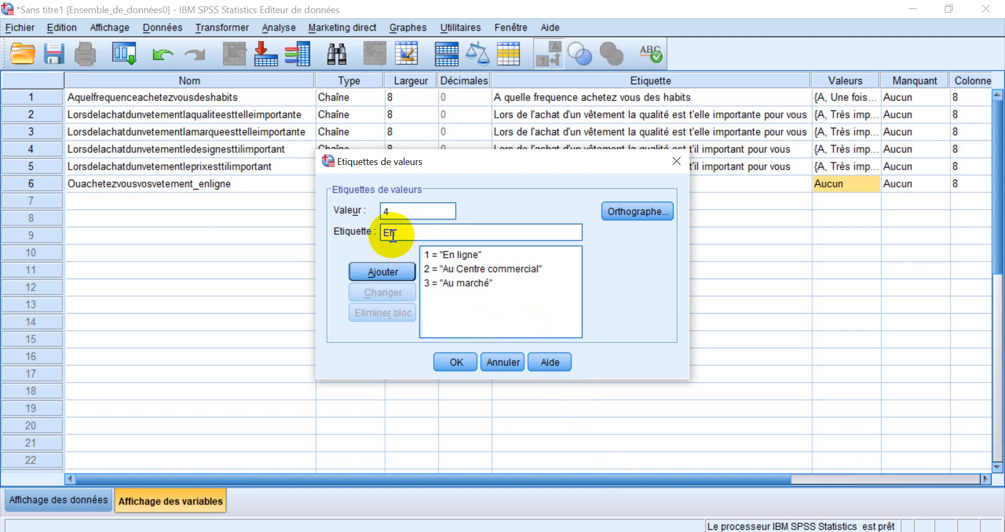
type(" boutique")
left_click(366, 271)
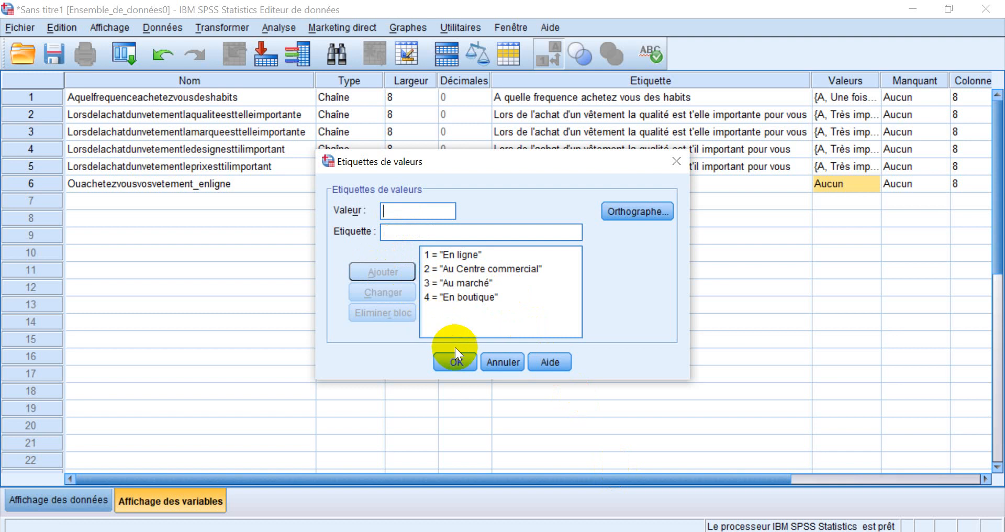
left_click(456, 361)
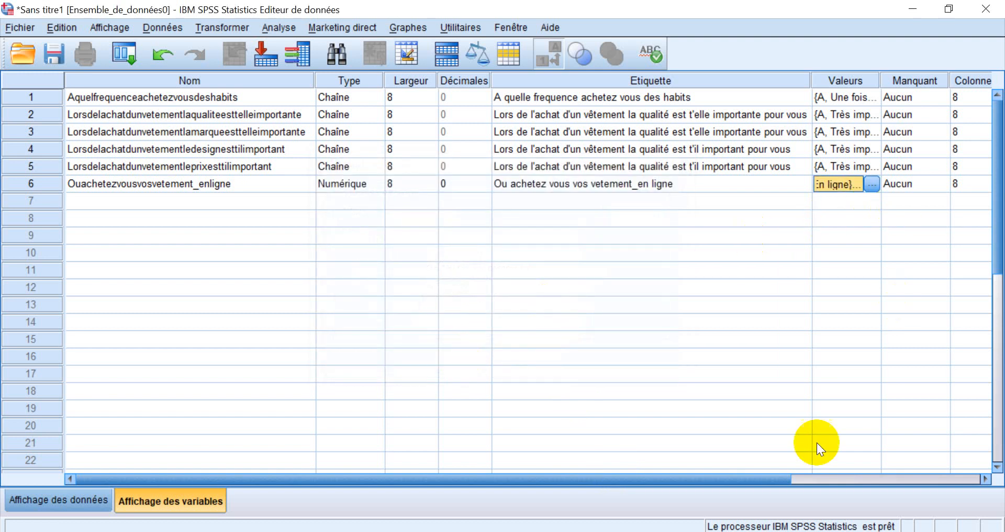
Set the sixth variable's measurement level to Echelle
left_click_drag(764, 479, 954, 491)
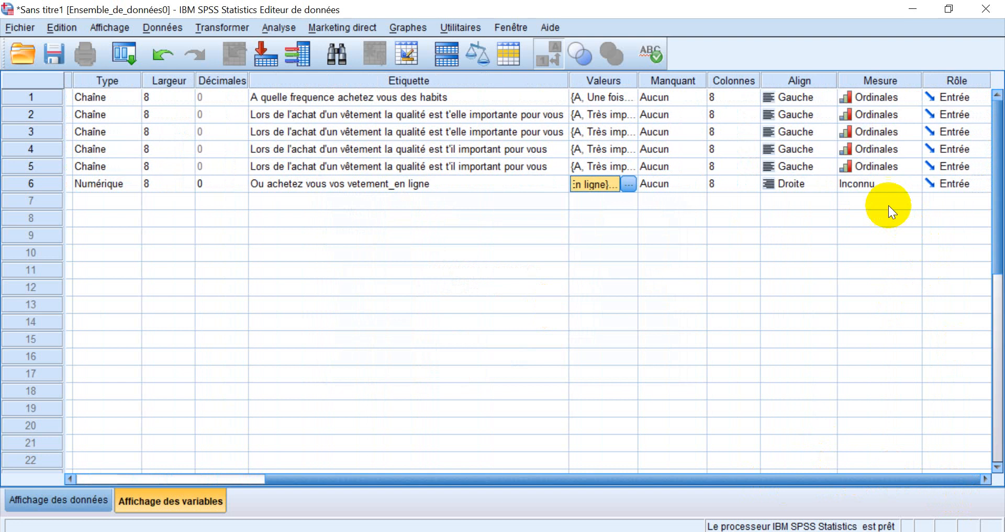
left_click(878, 184)
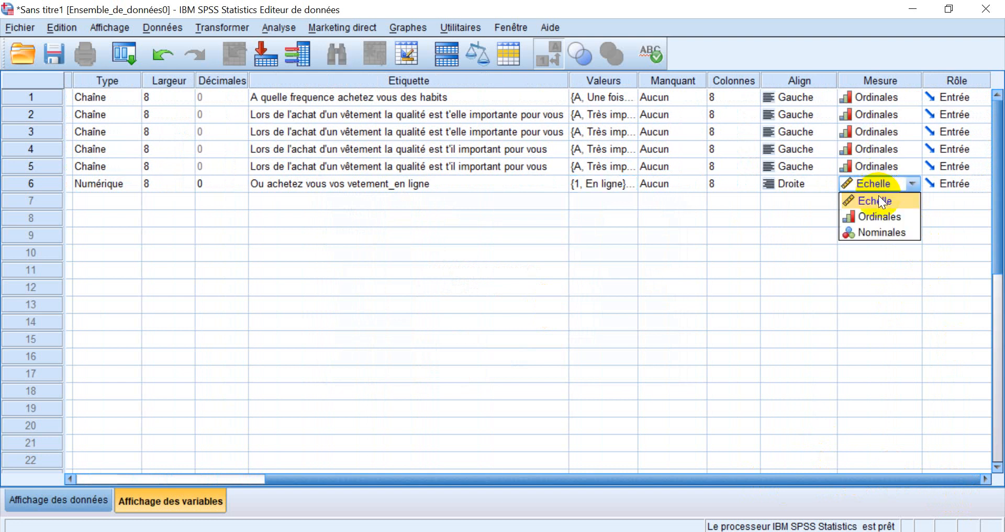
left_click(878, 197)
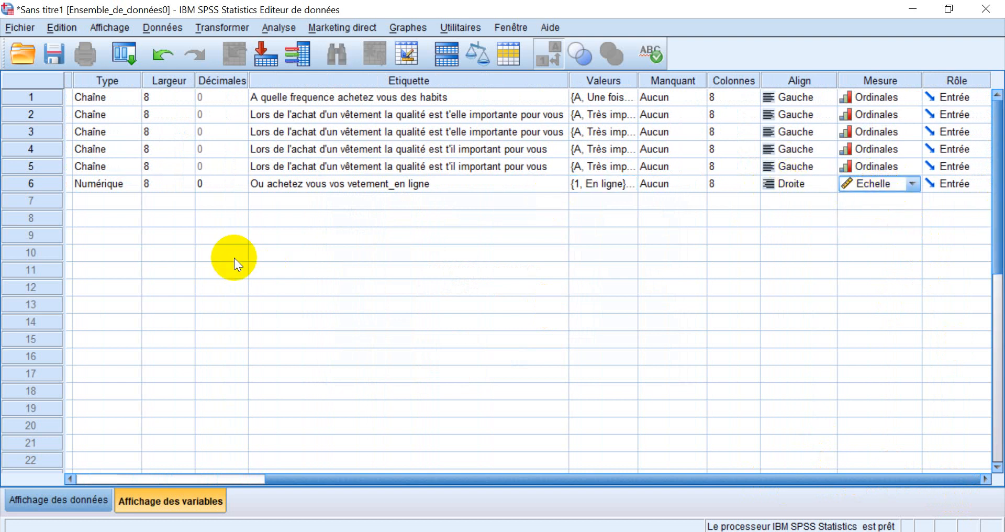
Copy the whole sixth variable definition into rows 7, 8 and 9
left_click_drag(534, 474, 268, 476)
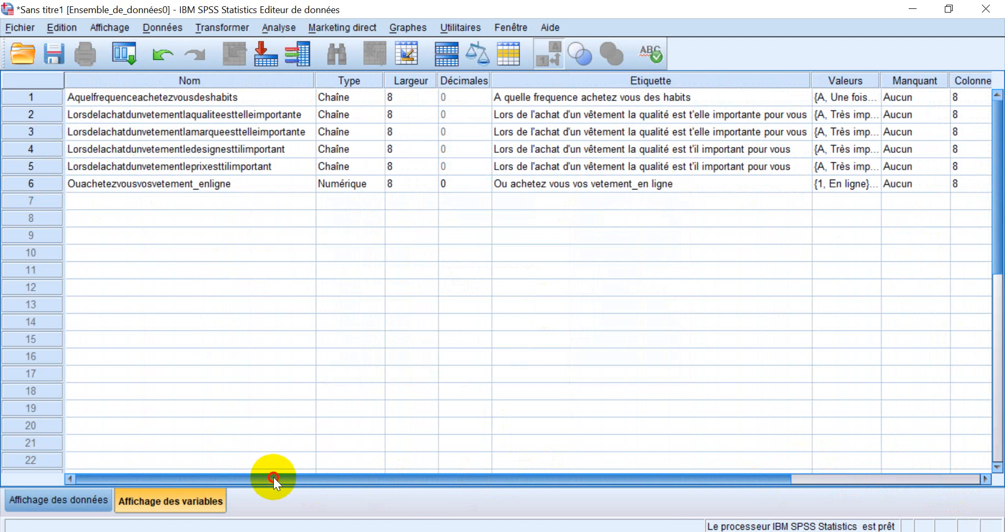
left_click(20, 179)
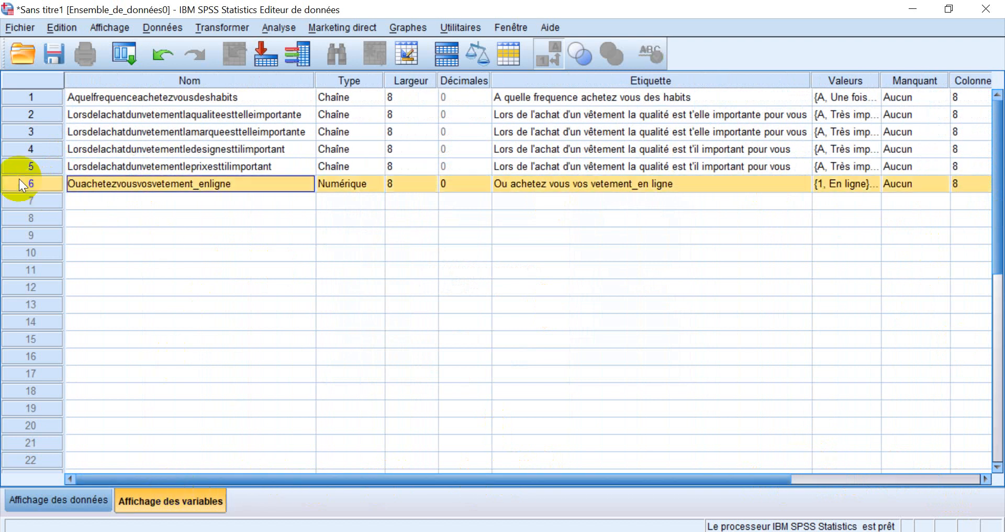
left_click(31, 203)
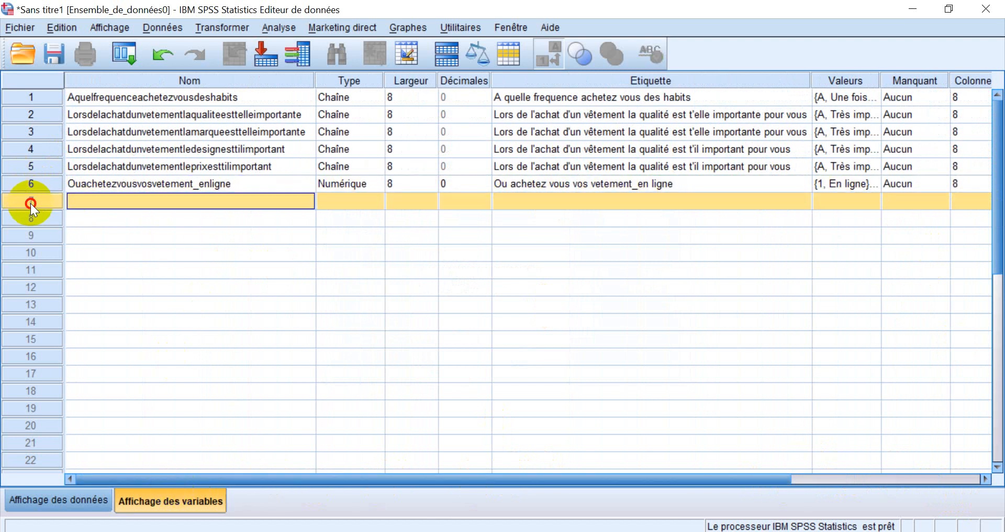
key("ctrl+v")
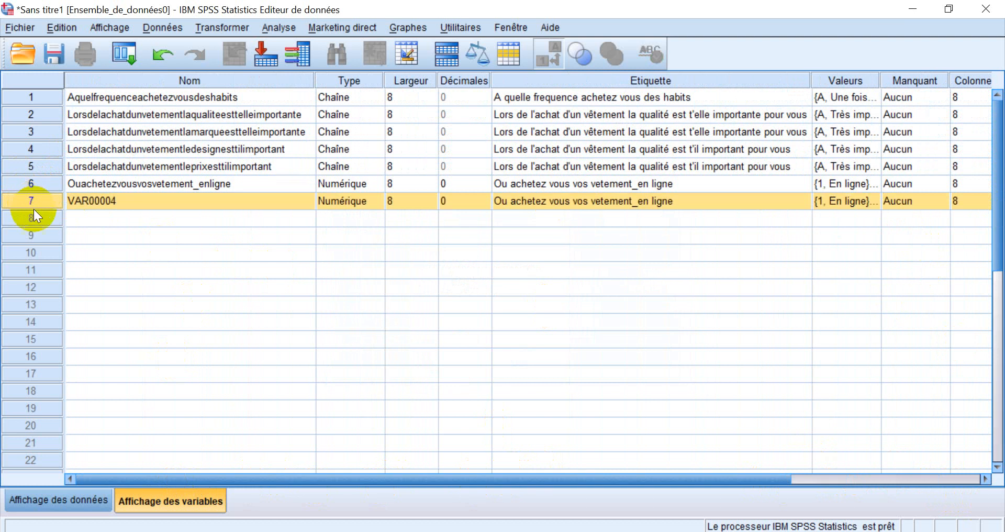
left_click(30, 220)
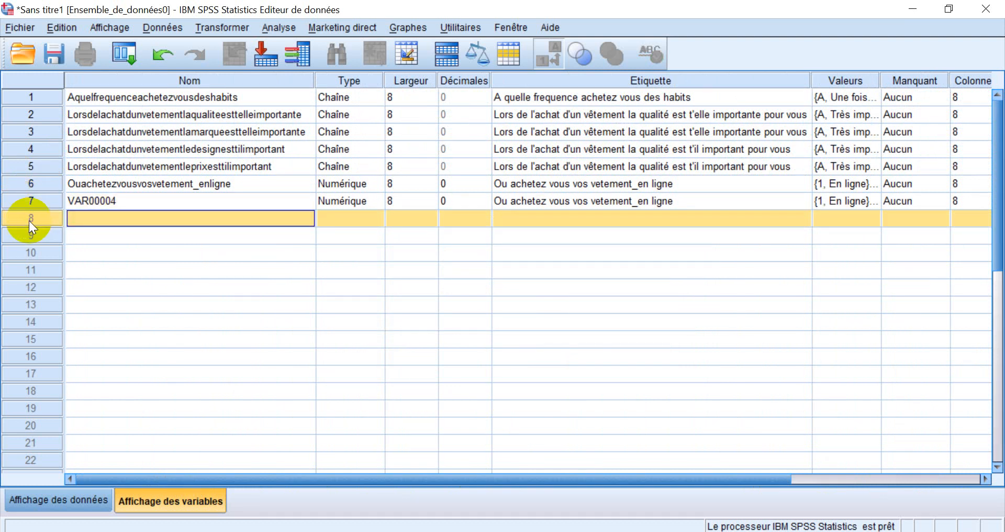
key("ctrl+v")
left_click(28, 234)
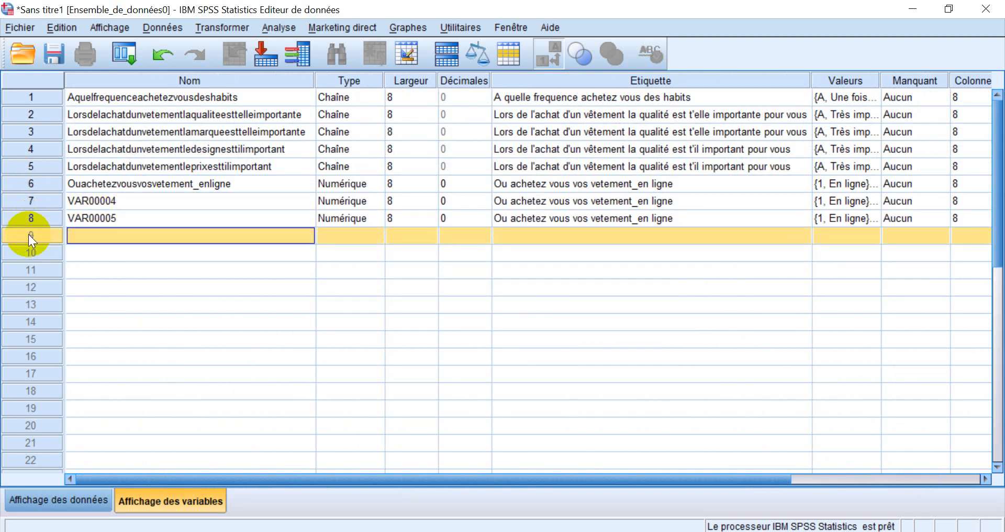
key("ctrl+v")
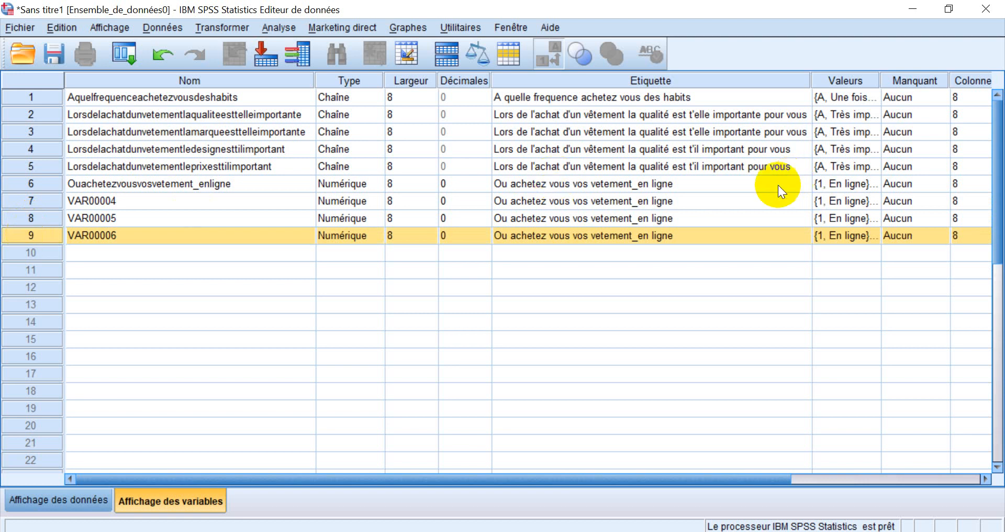
Change the seventh variable's label to "Ou achetez vous vos vetement_Au centre commercial"
left_click(684, 202)
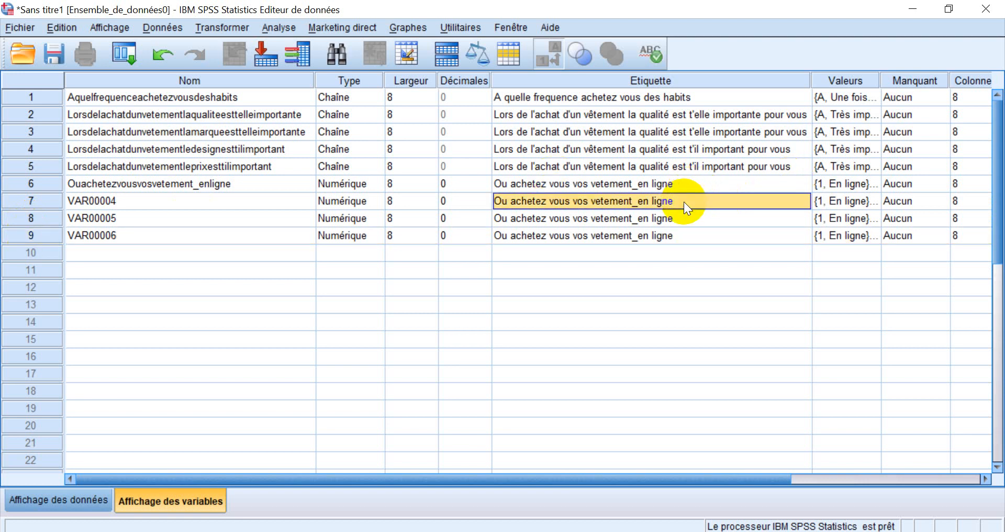
left_click(683, 202)
key("BackSpace")
key("BackSpace")
key("BackSpace")
key("BackSpace")
key("BackSpace")
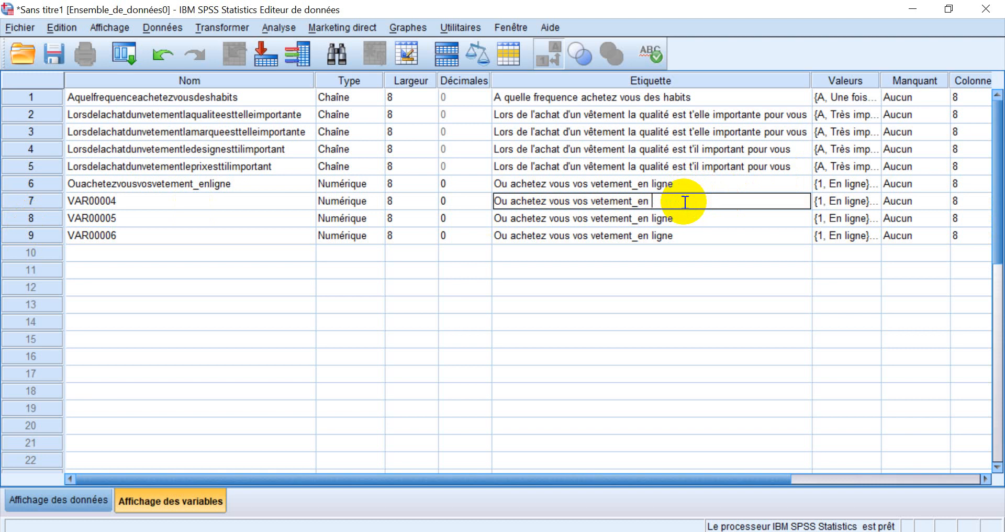
type("Au cent")
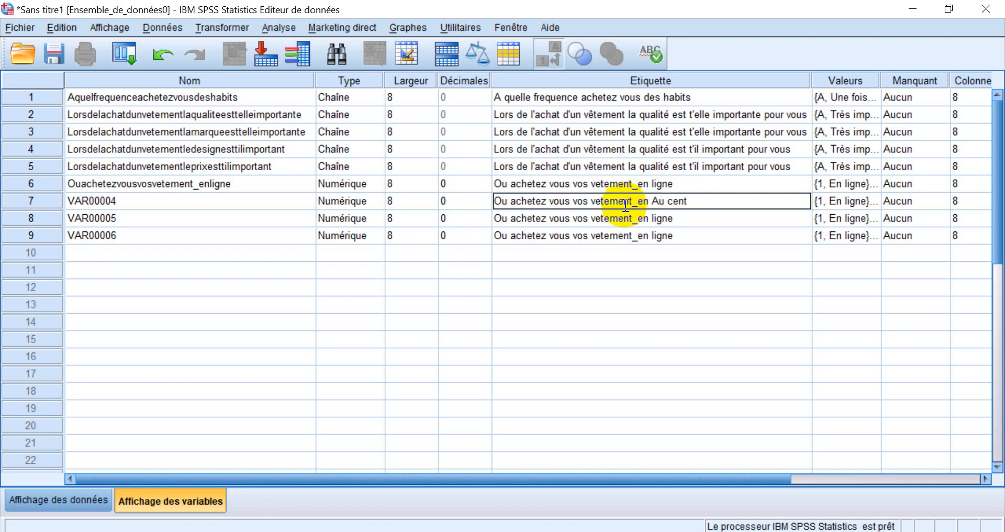
left_click(649, 201)
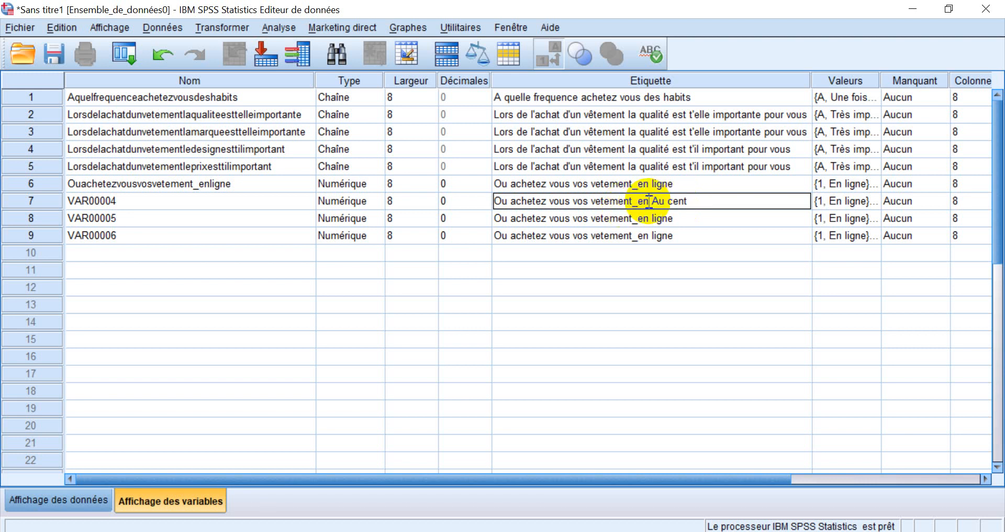
key("BackSpace")
key("BackSpace")
key("BackSpace")
key("Right")
key("Right")
key("Right")
key("Right")
key("Right")
key("Right")
type("re commercial")
Change the eighth variable's label to "Ou achetez vous vos vetement_Au marché", checking the answer option in the PDF questionnaire
left_click(676, 218)
left_click(676, 218)
key("BackSpace")
key("BackSpace")
key("BackSpace")
key("BackSpace")
key("BackSpace")
key("BackSpace")
key("BackSpace")
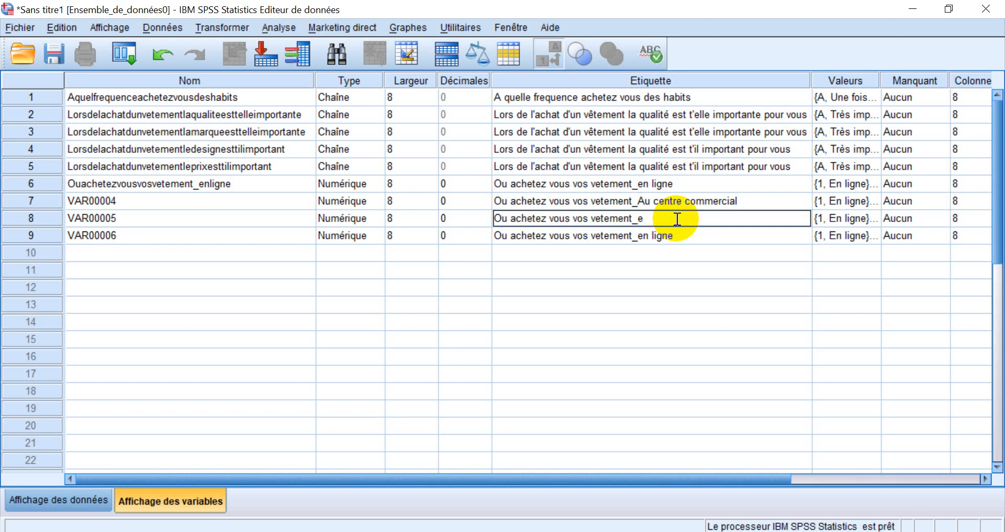
key("BackSpace")
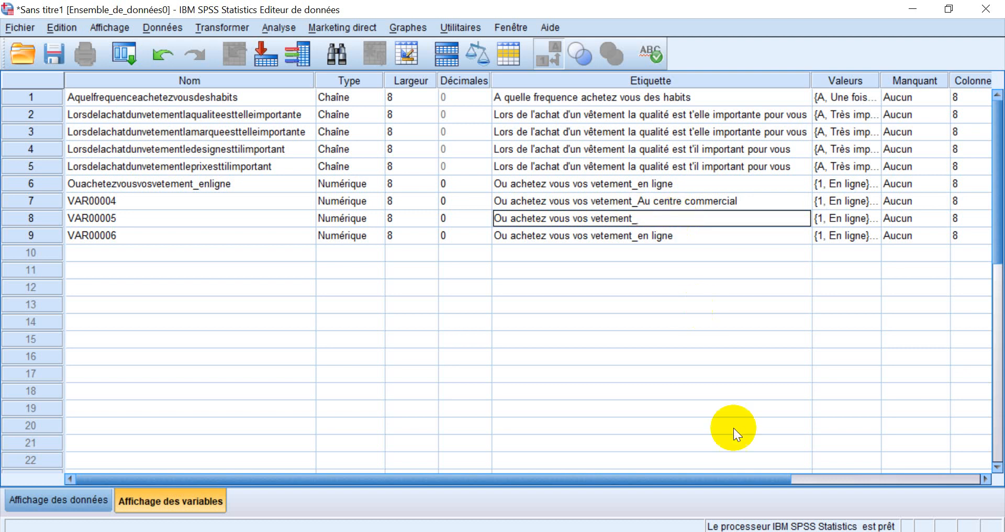
key("alt+Tab")
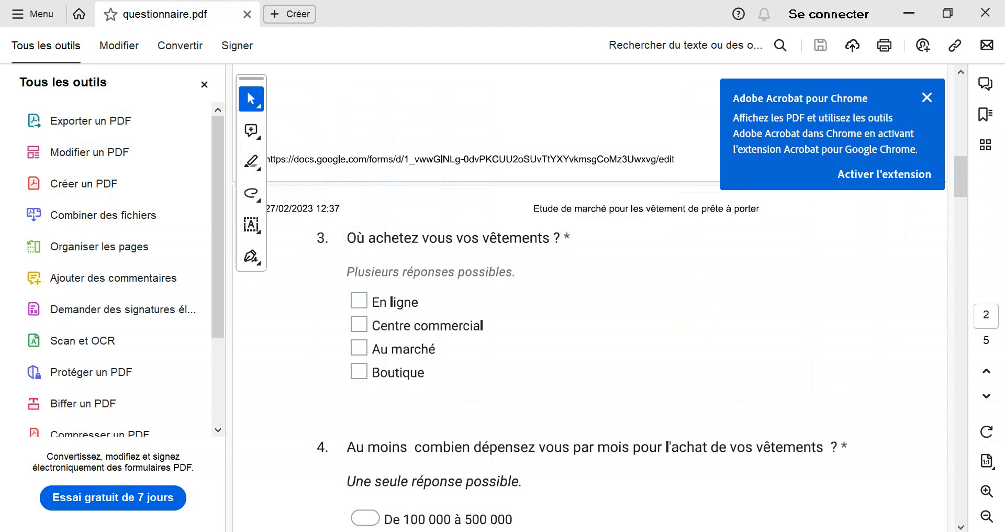
key("alt+Tab")
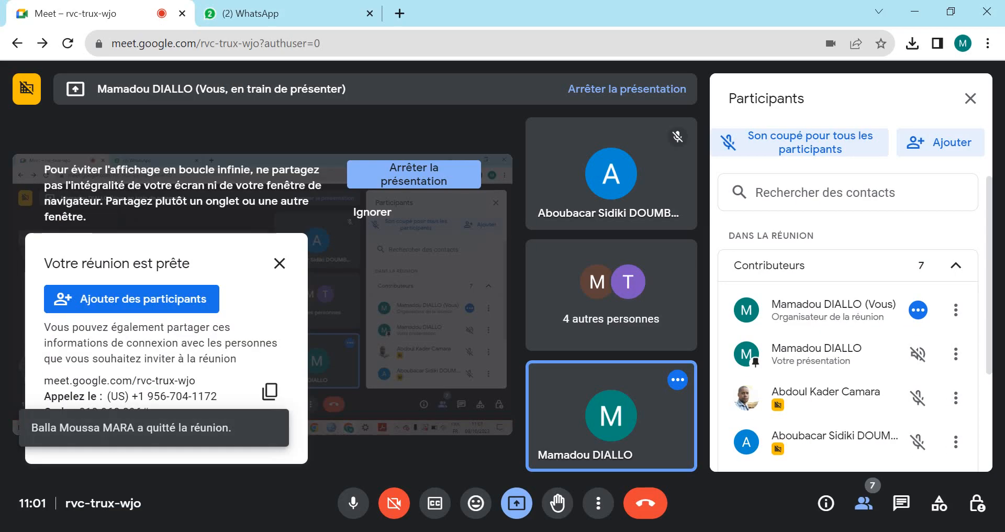
key("alt+Tab")
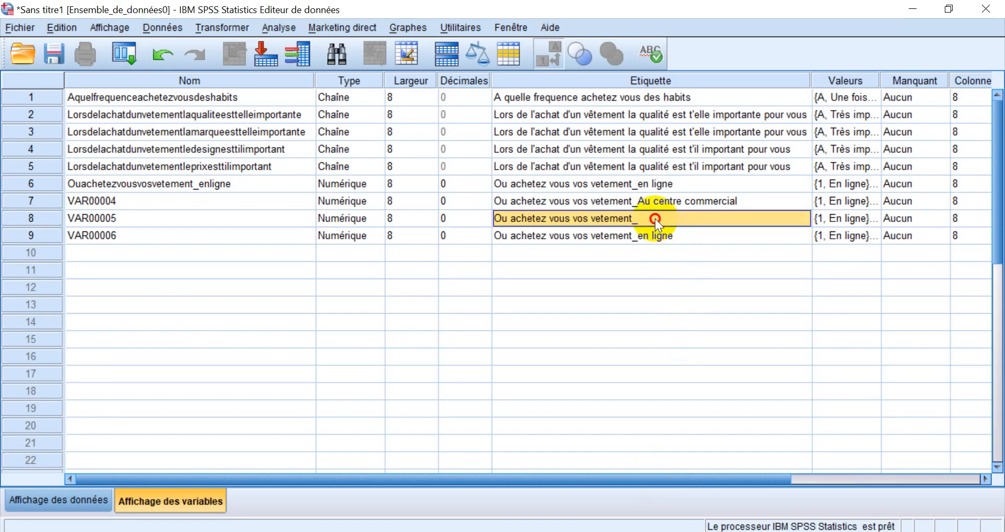
left_click(656, 219)
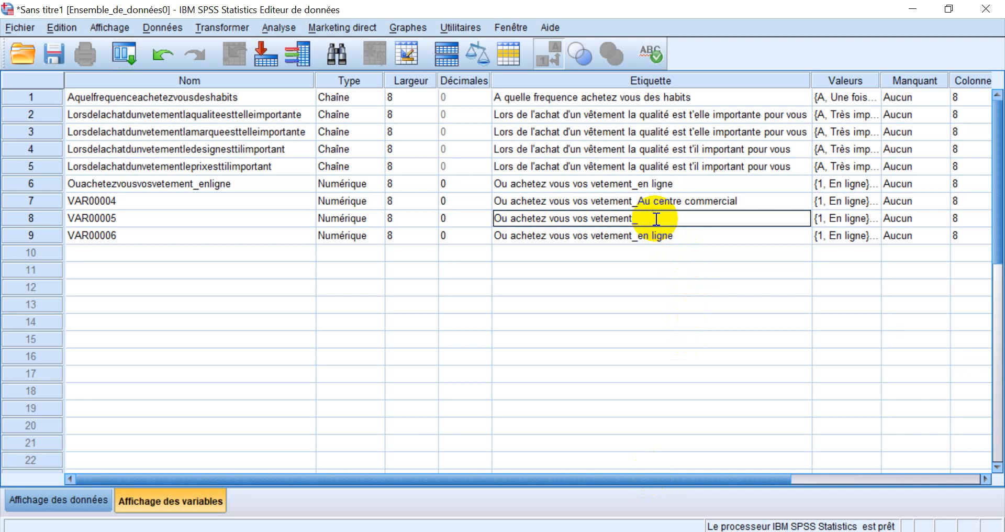
type("Au")
type("marché")
Change the ninth variable's label to "Ou achetez vous vos vetement_En boutique"
left_click(678, 236)
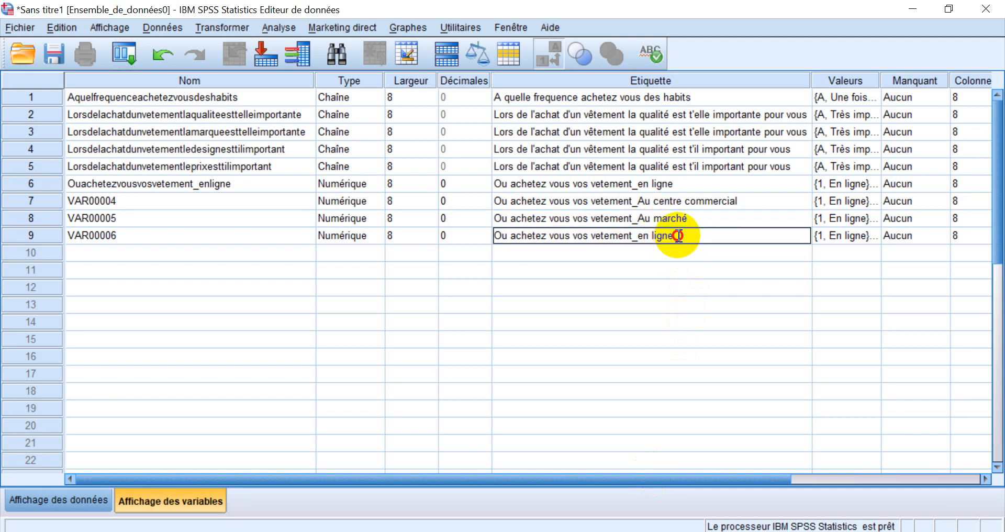
key("BackSpace")
key("BackSpace")
key("BackSpace")
key("BackSpace")
key("BackSpace")
key("BackSpace")
key("BackSpace")
type("n boutique")
left_click(641, 236)
key("BackSpace")
type("E")
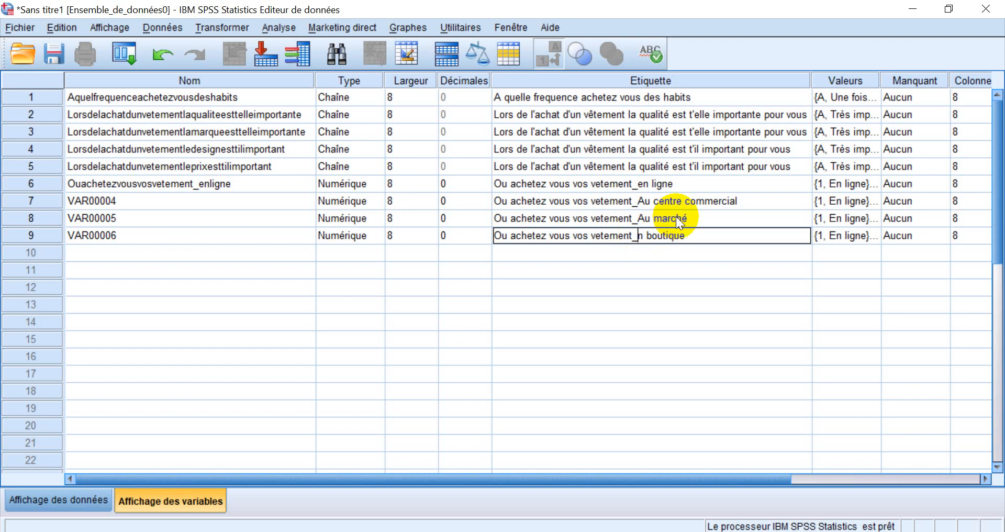
Capitalise the answer option in the sixth variable's label so it reads "Ou achetez vous vos vetement_En ligne"
double_click(645, 185)
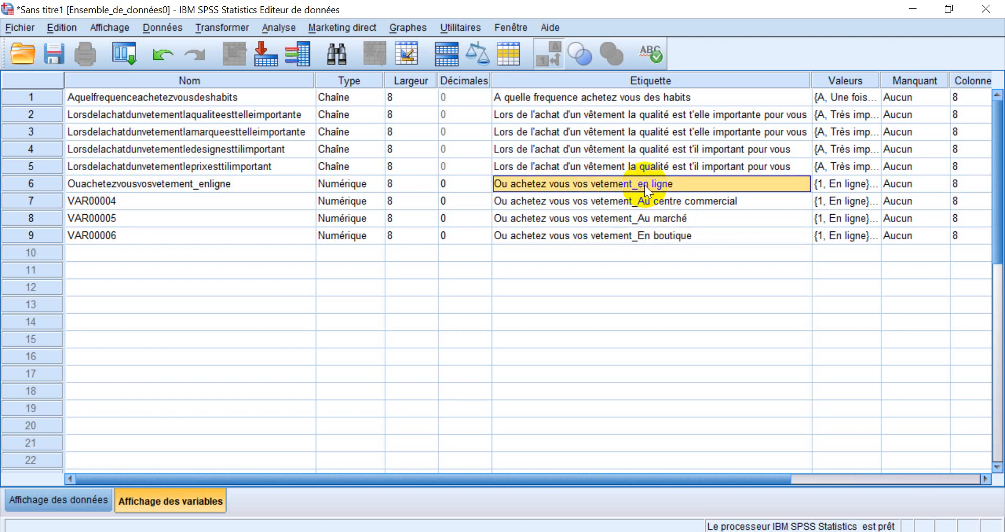
key("BackSpace")
type("E")
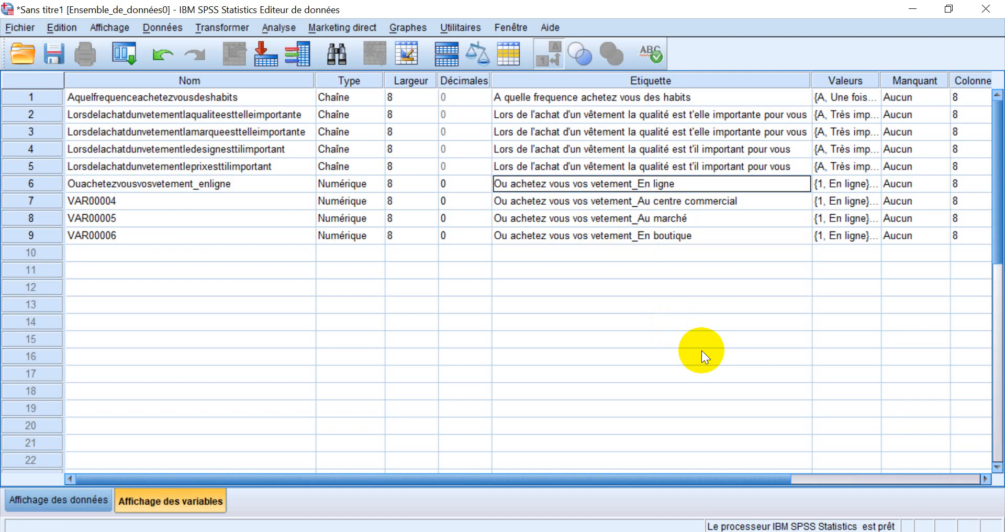
Replace the seventh variable's name with a copy of the sixth variable's name, Ouachetezvousvosvetement_enligne
left_click(121, 199)
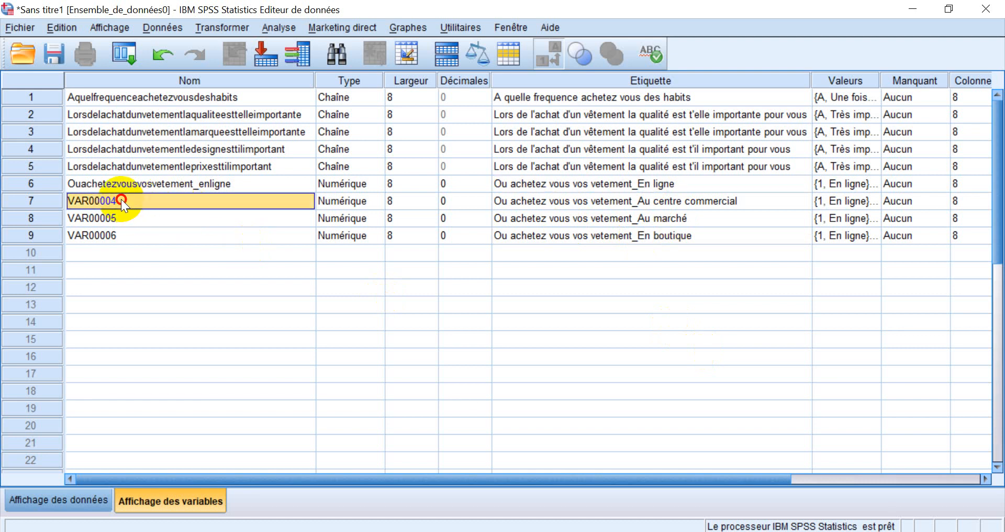
double_click(167, 184)
left_click_drag(243, 182, 61, 170)
key("ctrl+c")
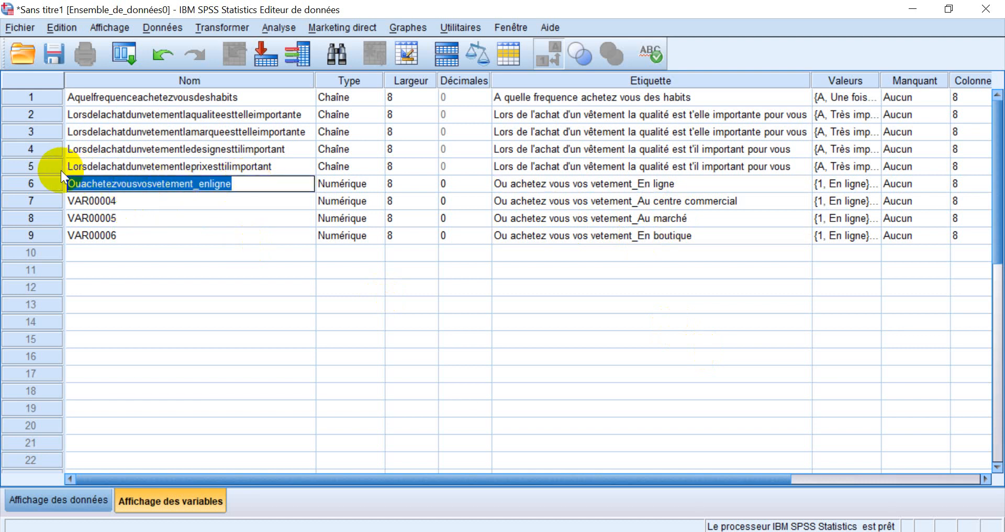
double_click(132, 203)
key("BackSpace")
key("BackSpace")
key("BackSpace")
key("BackSpace")
key("BackSpace")
key("BackSpace")
key("BackSpace")
key("BackSpace")
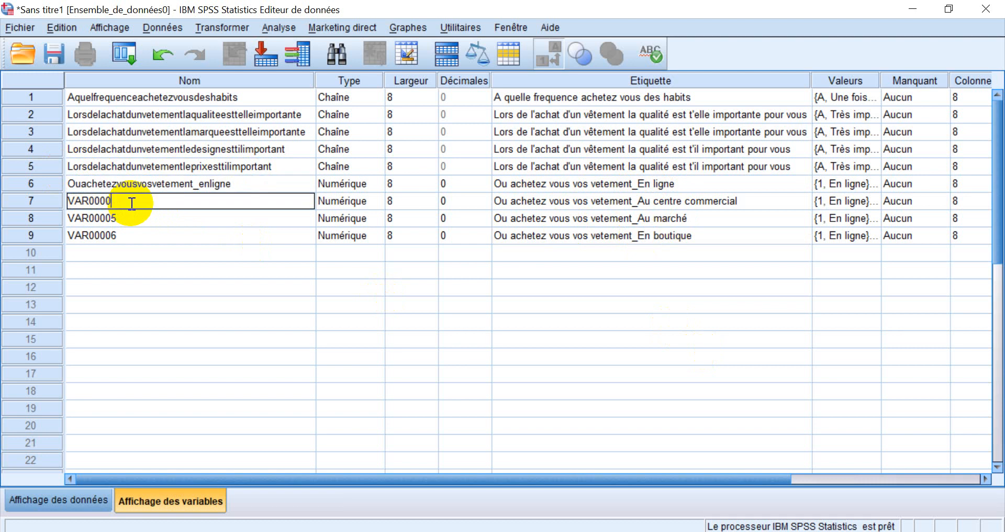
key("ctrl+v")
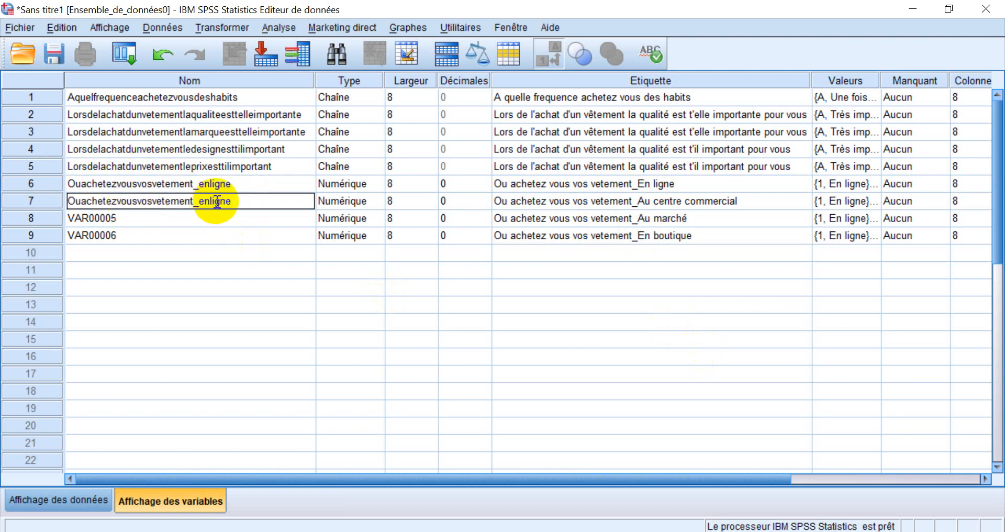
Change the ending of the seventh variable's name so it reads Ouachetezvousvosvetement_aucentrecommercial
key("BackSpace")
key("BackSpace")
key("BackSpace")
key("BackSpace")
key("BackSpace")
key("BackSpace")
key("BackSpace")
type("aucentrecommercial")
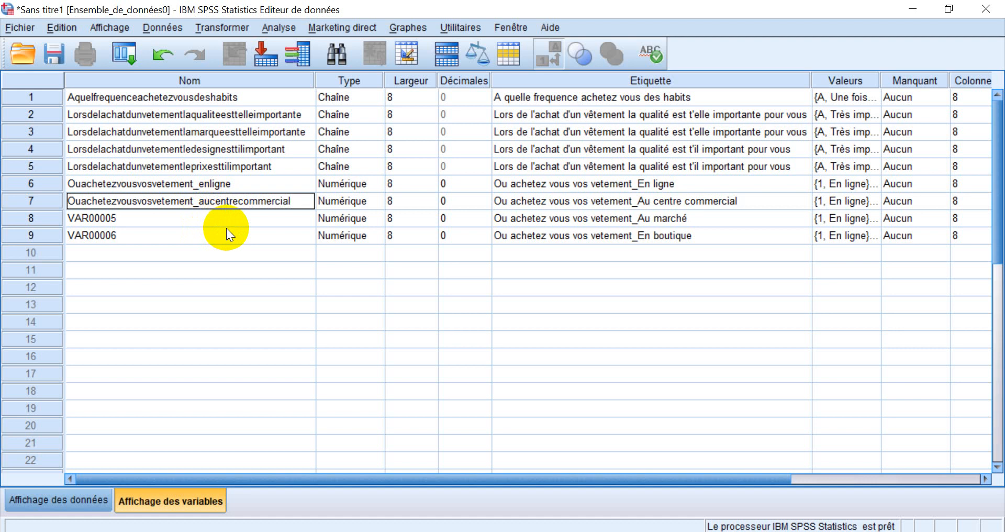
Rename the eighth variable as Ouachetezvousvosvetement_aumarche, reusing the copied variable name
left_click(181, 220)
key("BackSpace")
key("BackSpace")
key("BackSpace")
key("BackSpace")
key("BackSpace")
key("BackSpace")
key("BackSpace")
key("BackSpace")
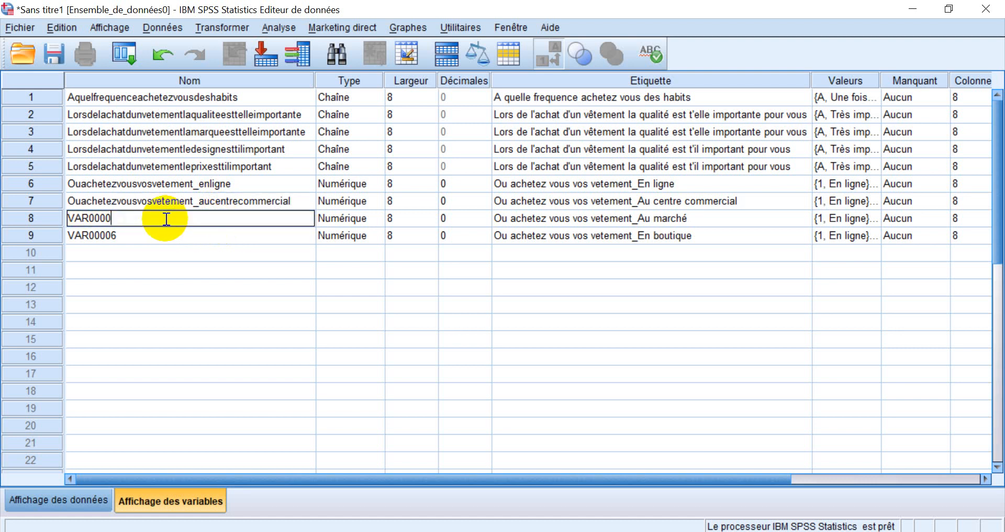
key("ctrl+v")
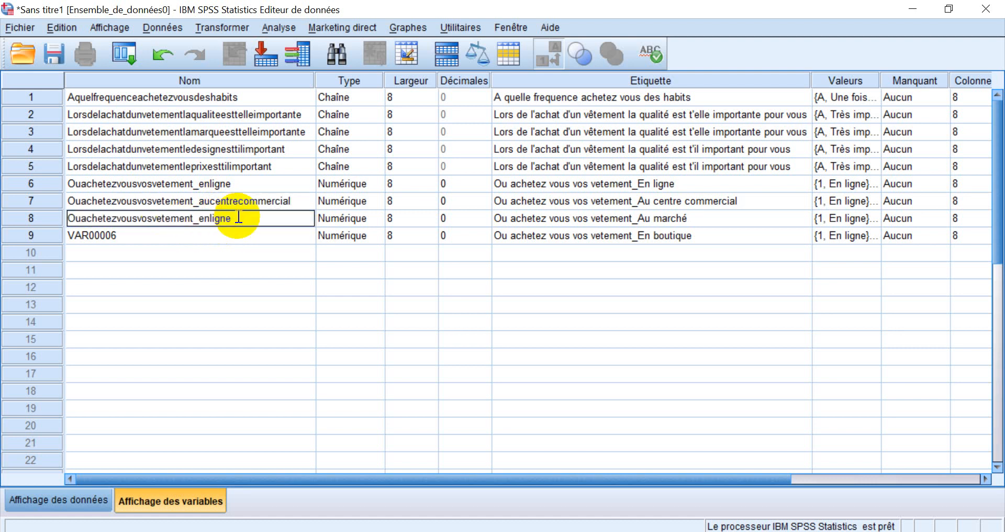
key("BackSpace")
key("BackSpace")
key("BackSpace")
key("BackSpace")
key("BackSpace")
key("BackSpace")
key("BackSpace")
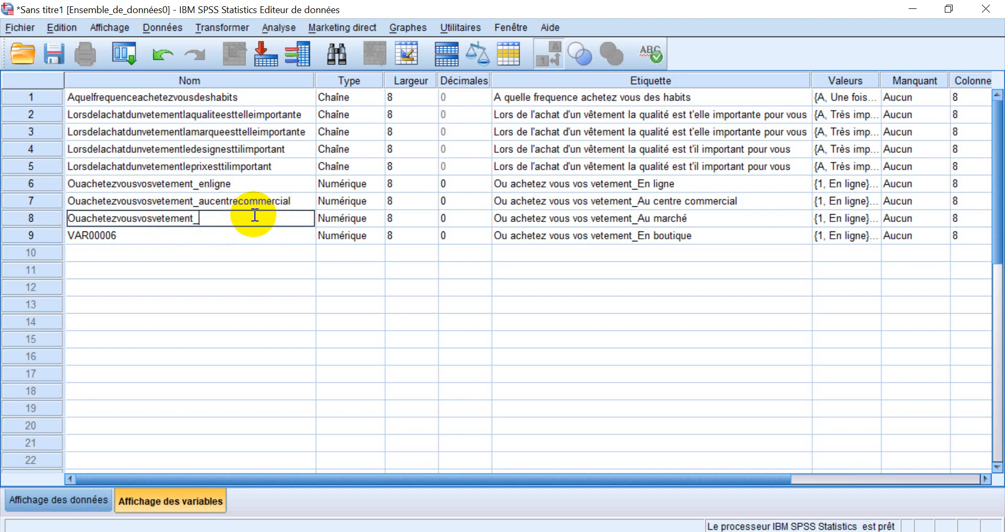
type("aumarche")
Rename the ninth variable as Ouachetezvousvosvetement_enboutique, reusing the copied variable name
left_click(184, 237)
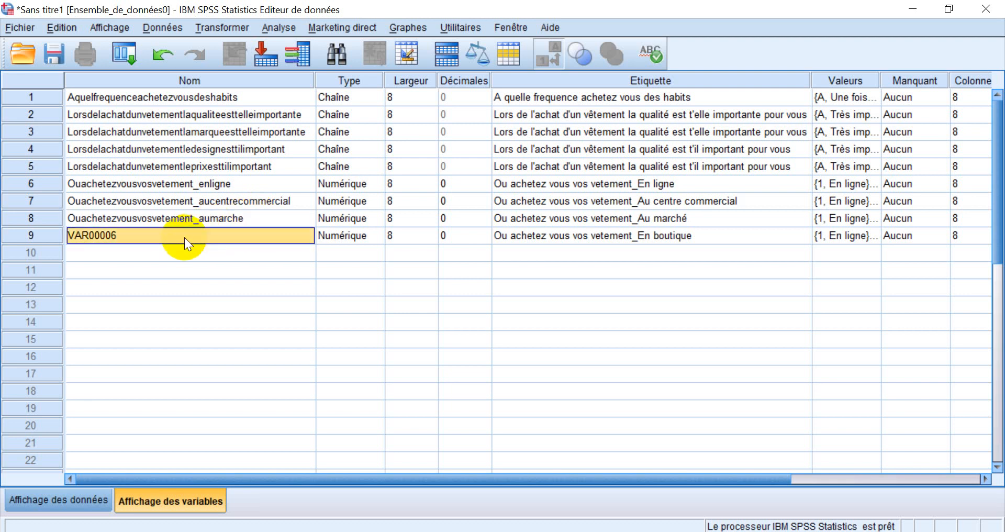
left_click(184, 238)
key("BackSpace")
key("BackSpace")
key("BackSpace")
key("BackSpace")
key("BackSpace")
key("BackSpace")
key("BackSpace")
key("BackSpace")
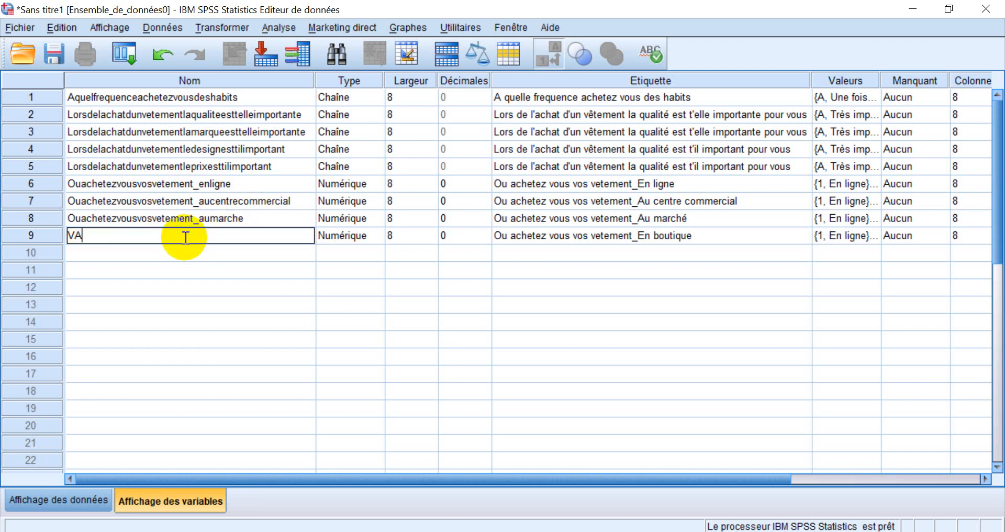
key("ctrl+v")
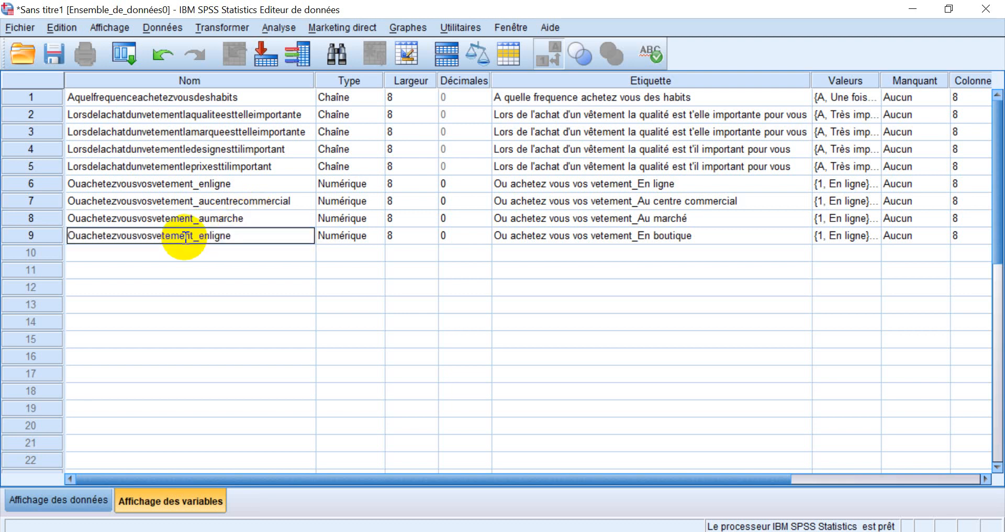
key("BackSpace")
key("BackSpace")
key("BackSpace")
key("BackSpace")
key("BackSpace")
type("boutique")
left_click(231, 281)
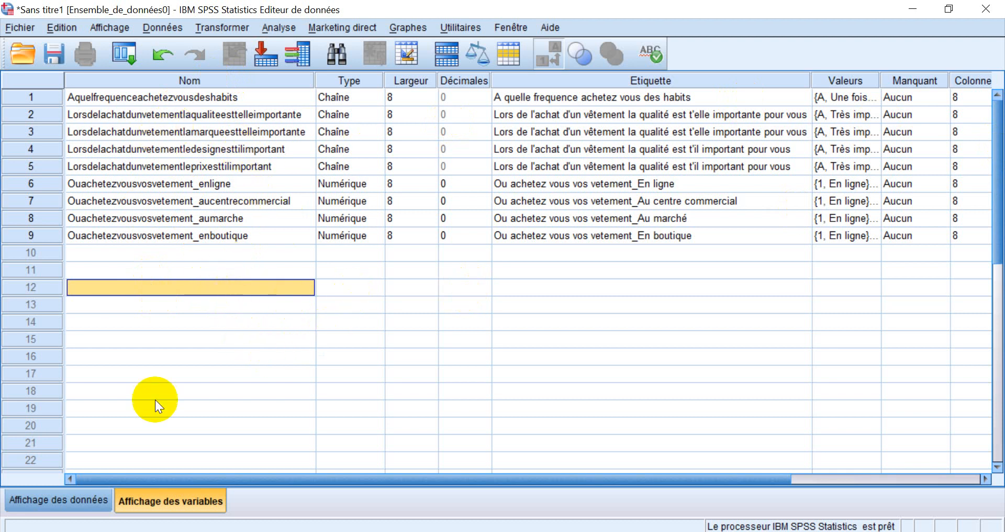
Switch to the data view and widen the columns of the first six variables to show more of their names
left_click(47, 500)
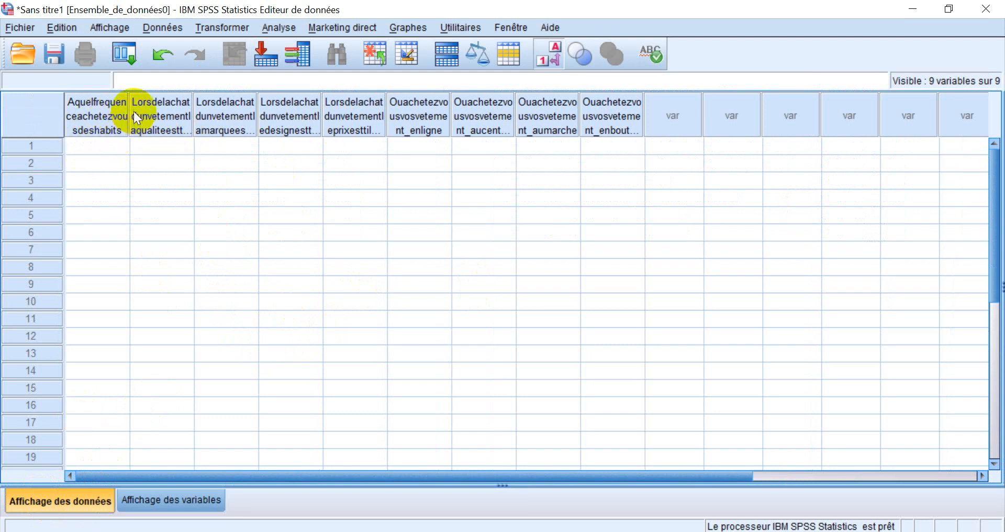
left_click_drag(130, 100, 239, 96)
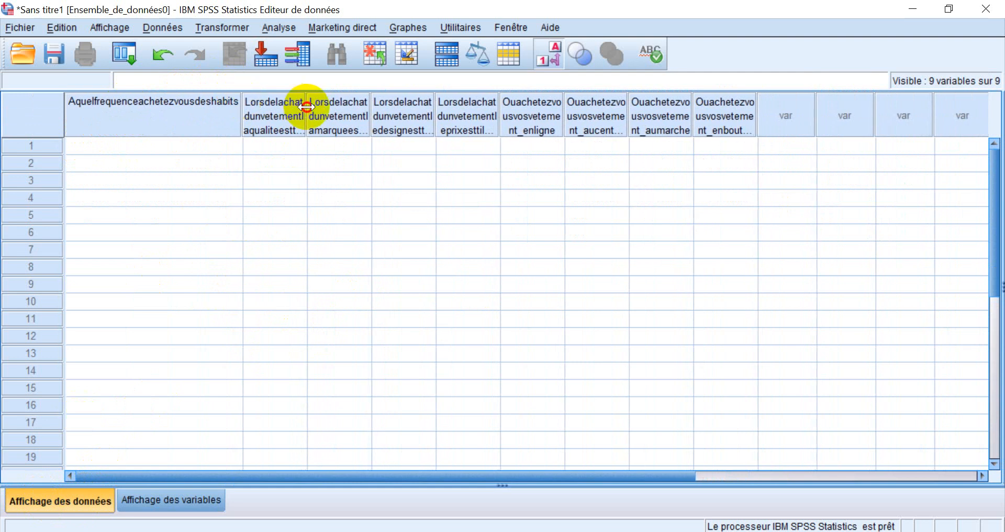
left_click_drag(307, 107, 417, 133)
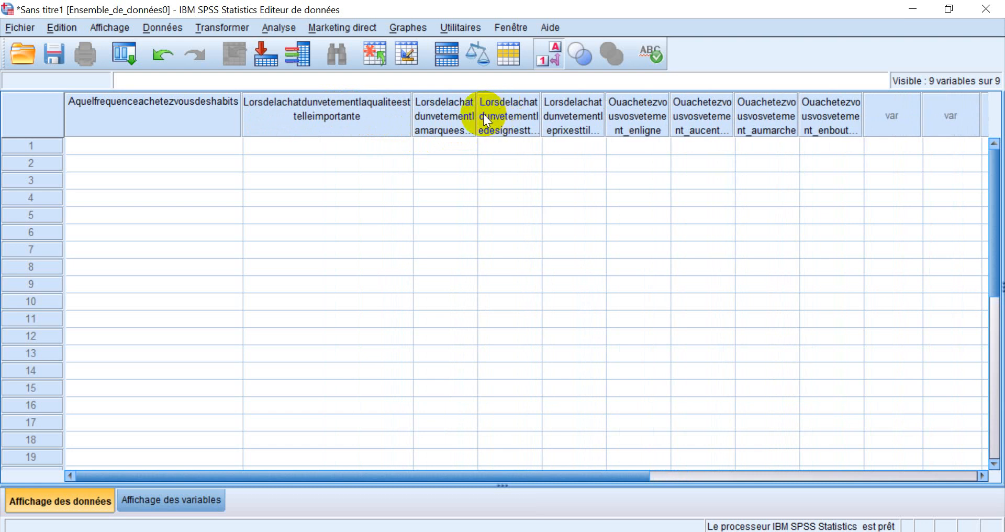
left_click_drag(477, 107, 580, 89)
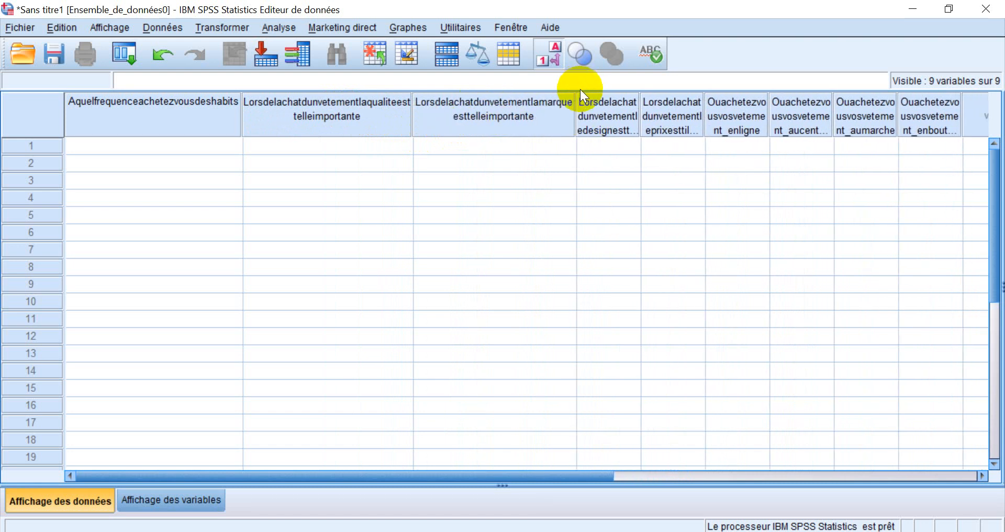
left_click_drag(640, 115, 760, 124)
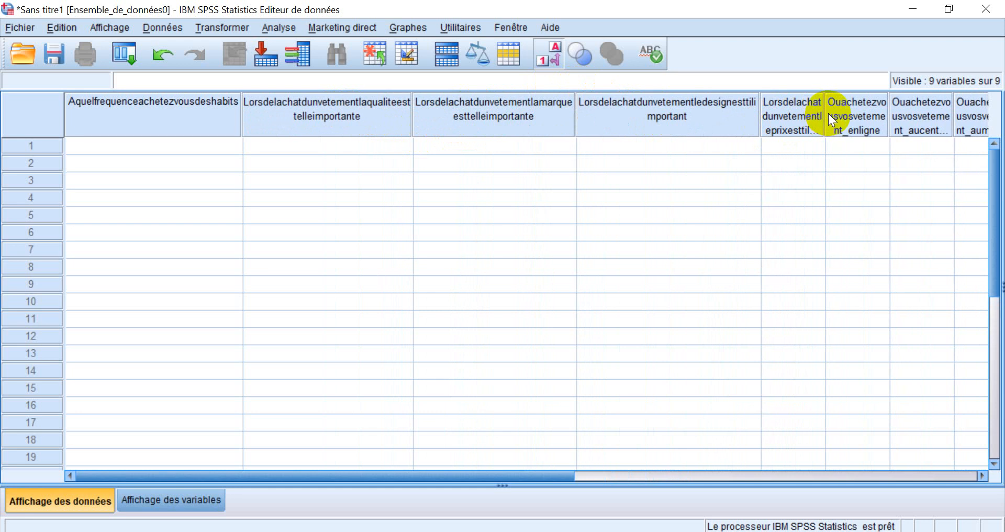
left_click_drag(825, 108, 874, 108)
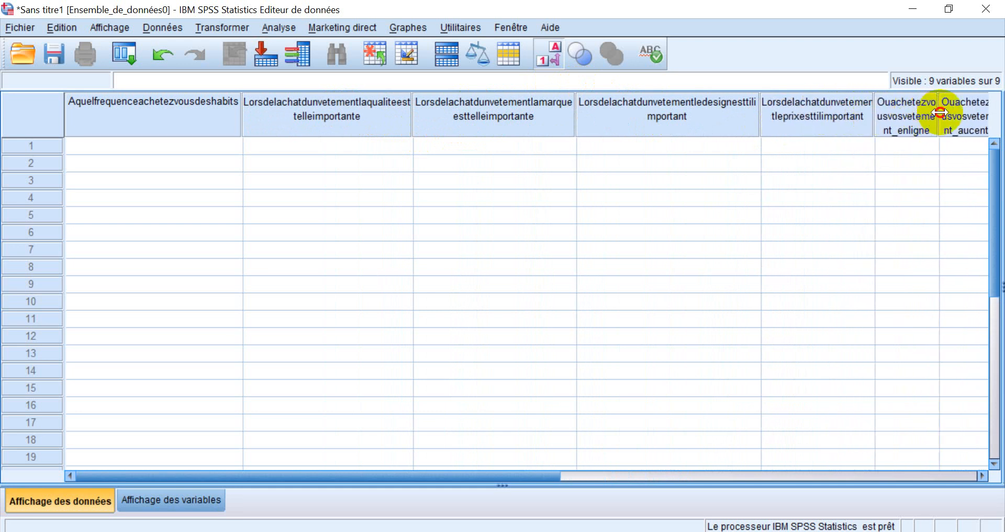
left_click_drag(938, 113, 994, 104)
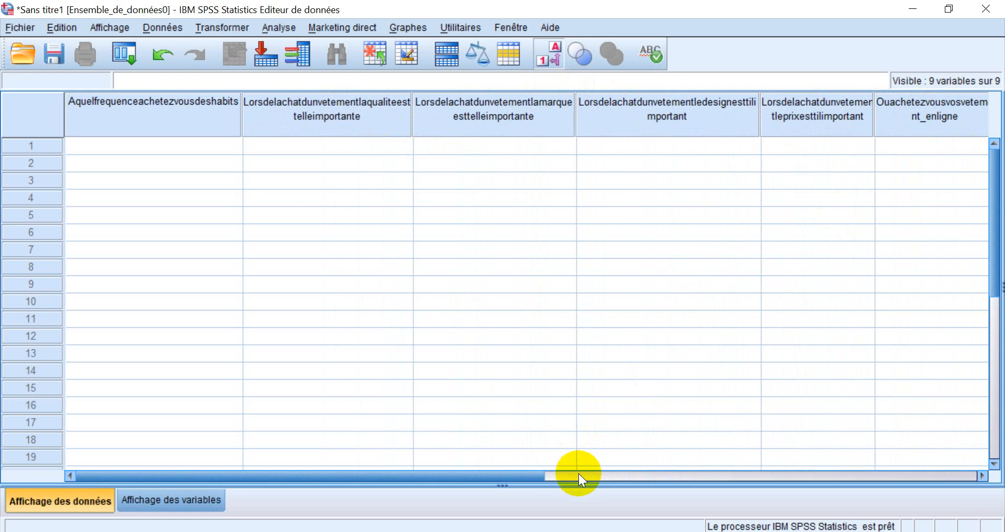
Widen the columns of the shopping-centre, market and boutique variables to show more of their names
left_click_drag(516, 478, 685, 473)
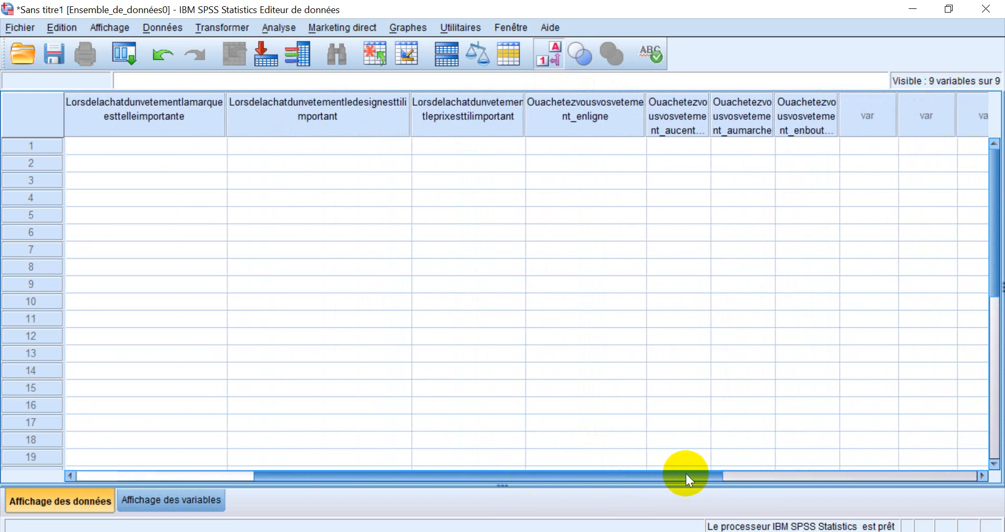
left_click_drag(710, 108, 794, 115)
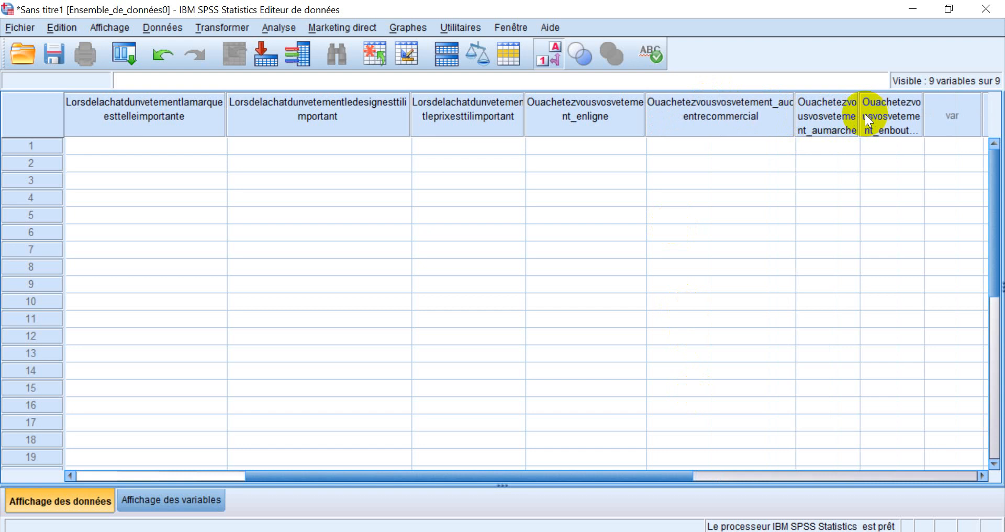
left_click_drag(860, 115, 878, 114)
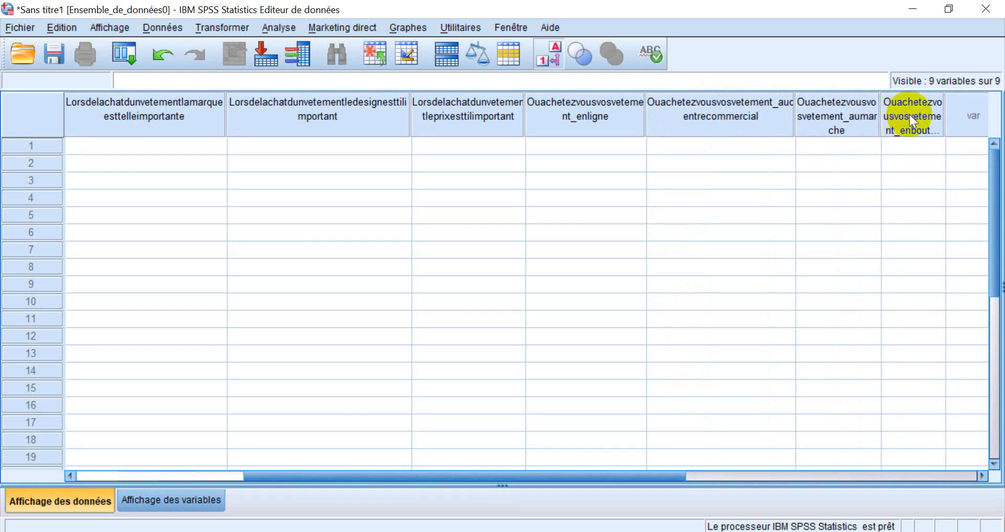
left_click_drag(947, 99, 1001, 104)
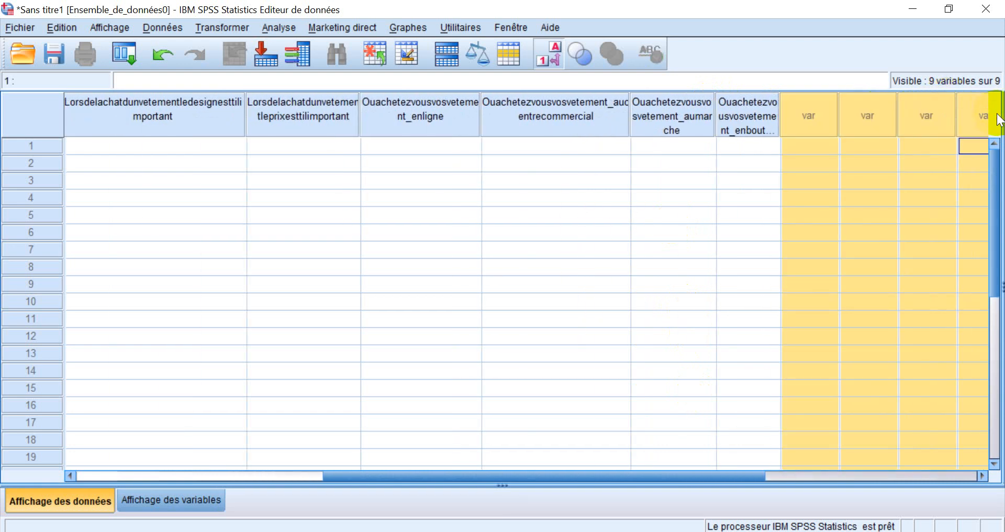
left_click(759, 128)
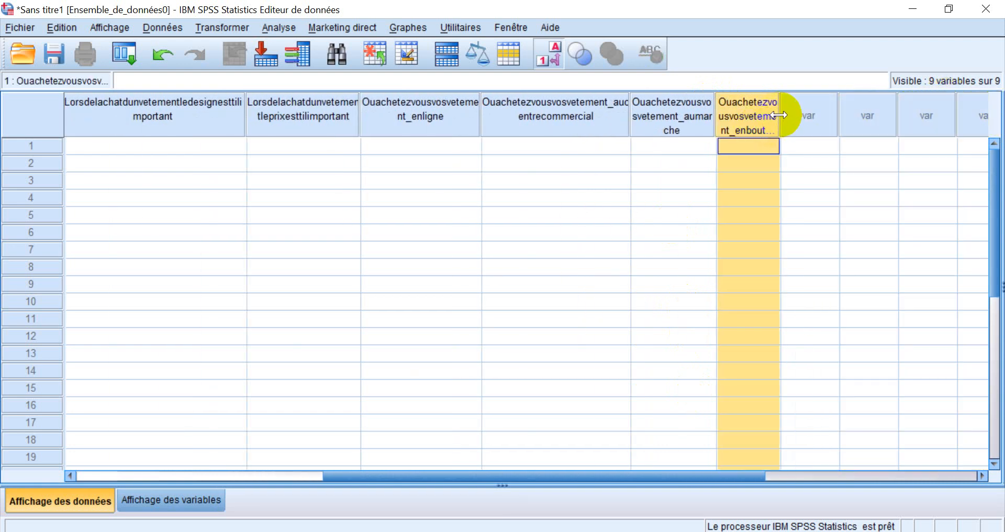
left_click_drag(779, 108, 887, 123)
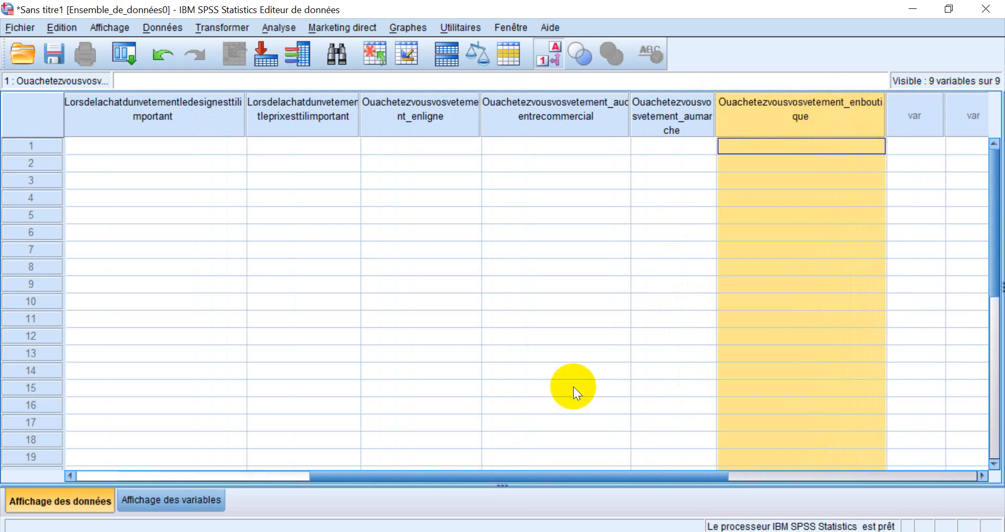
Set the first case's clothing purchase frequency to Une fois par semaine
left_click_drag(628, 482, 256, 501)
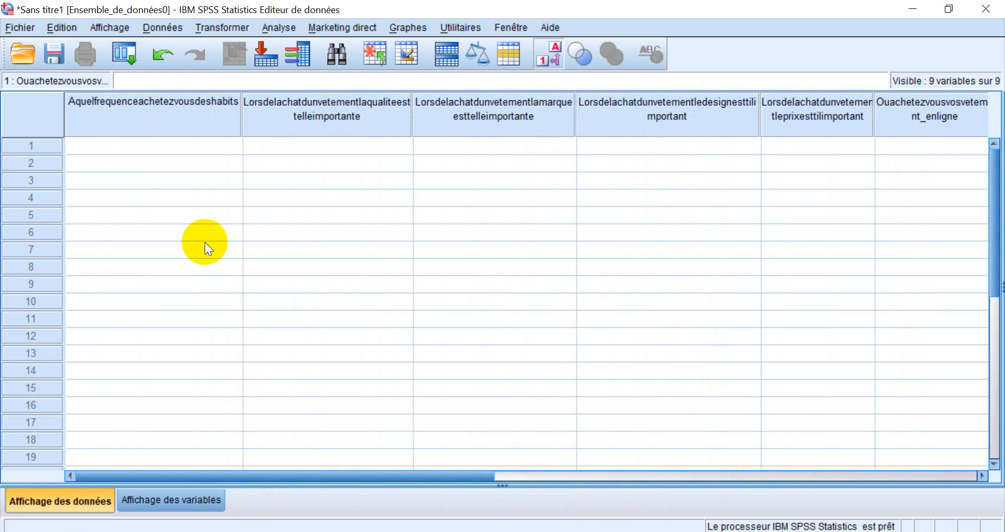
left_click(155, 148)
left_click(152, 147)
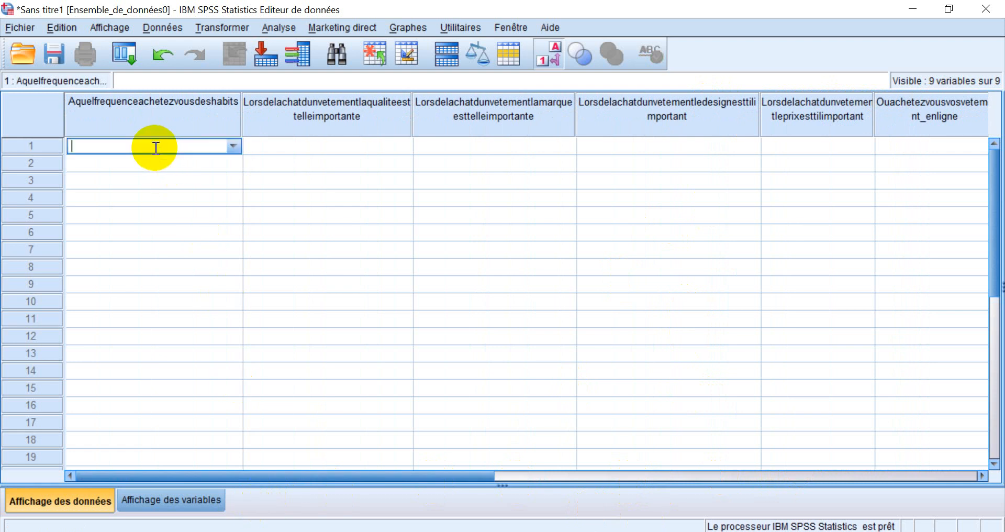
left_click(233, 147)
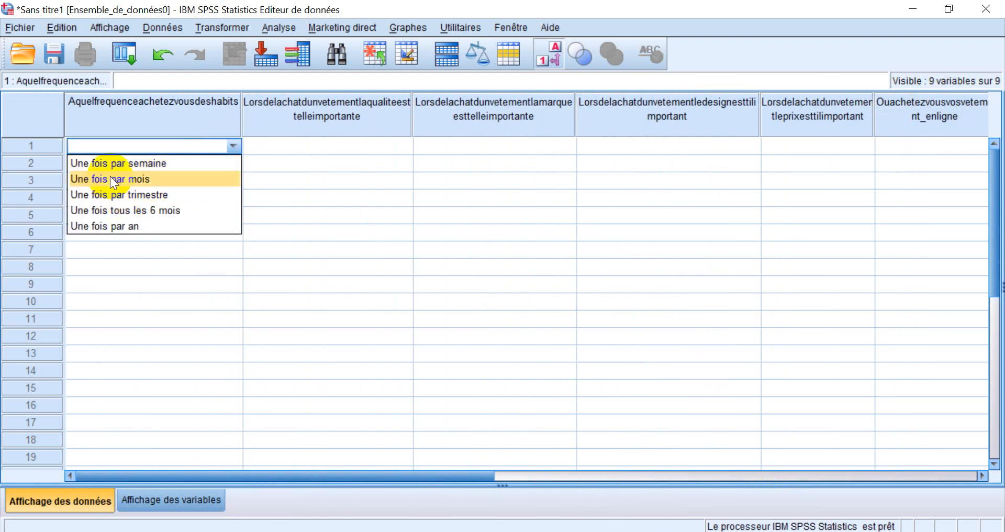
left_click(102, 162)
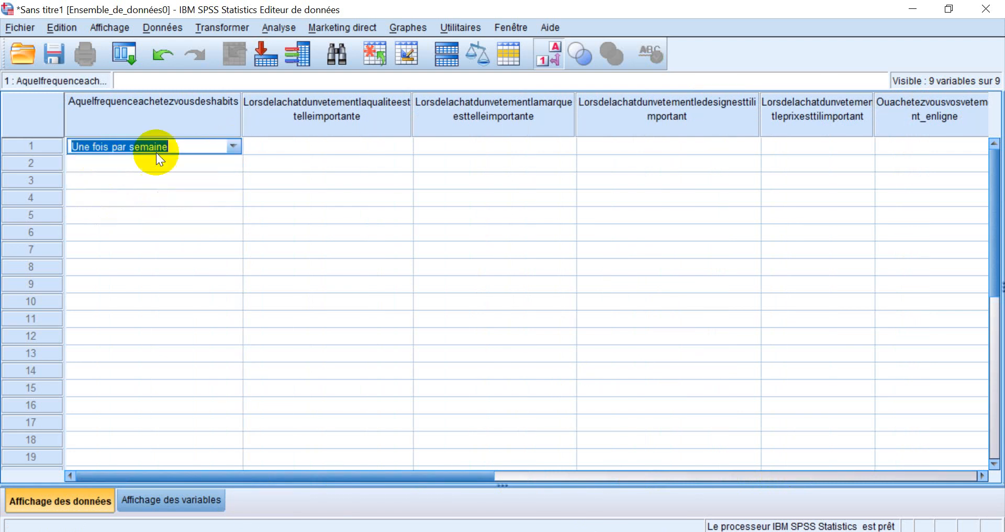
left_click(197, 160)
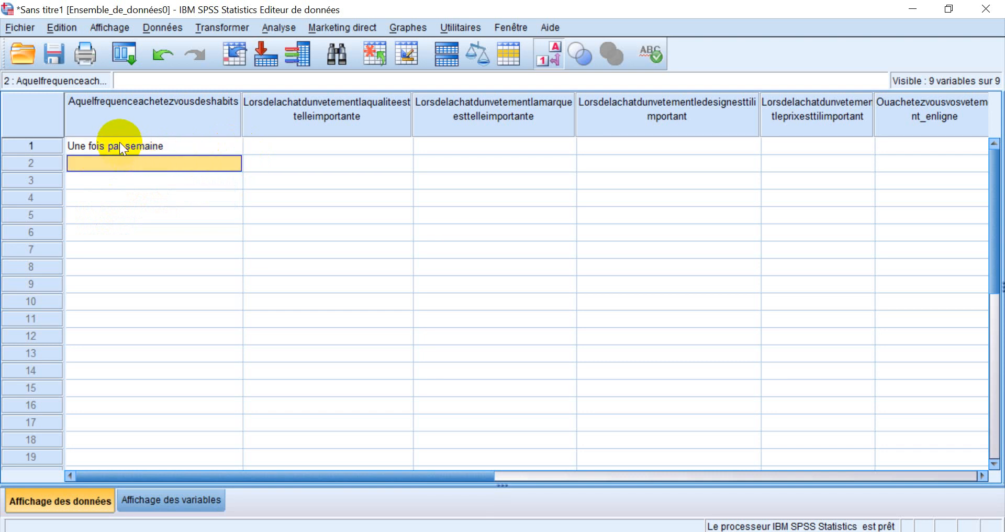
Set both the quality and brand importance answers of the first case to Pas important
left_click(225, 156)
left_click(303, 146)
left_click(337, 143)
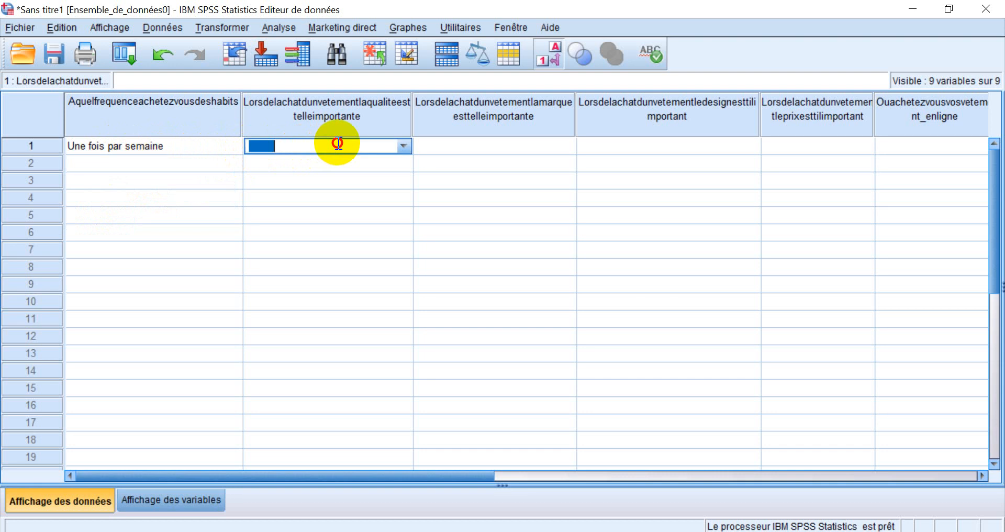
left_click(404, 146)
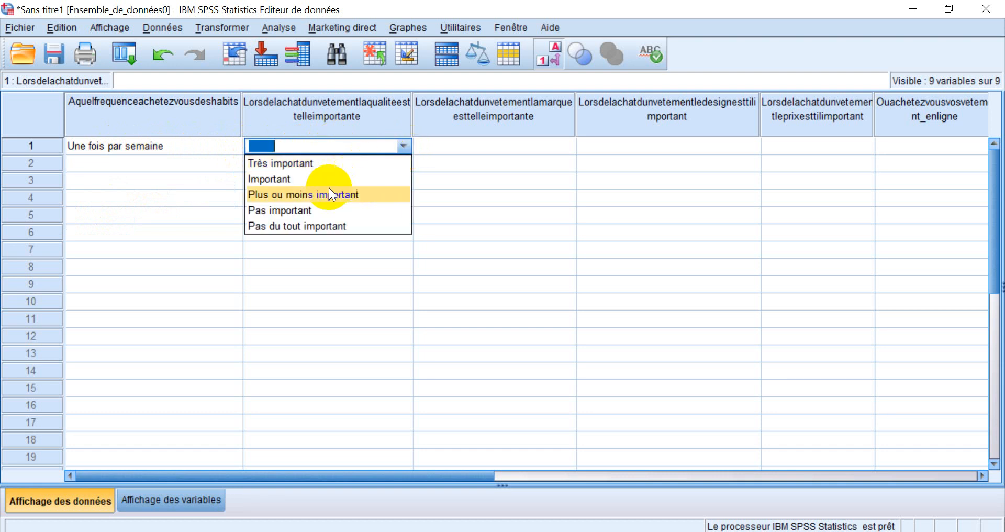
left_click(309, 209)
left_click(461, 148)
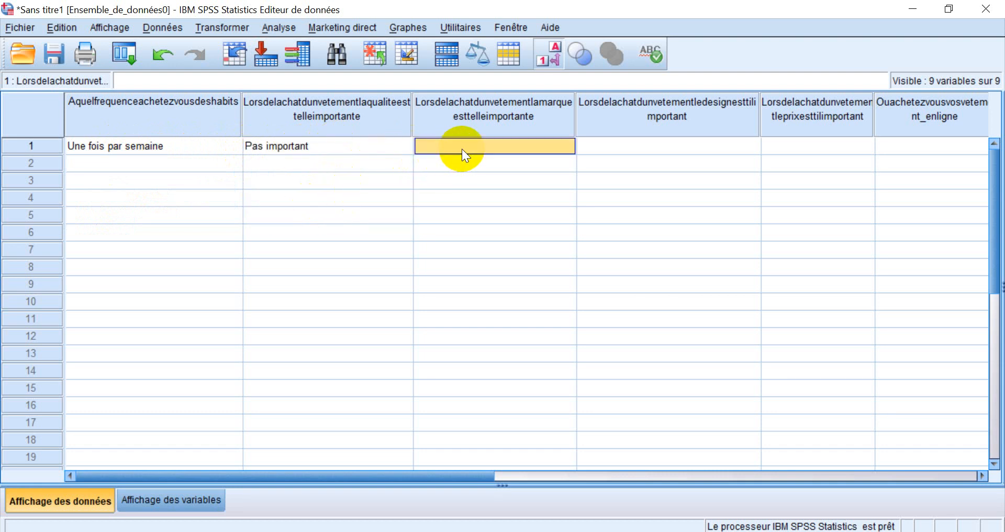
left_click(461, 148)
left_click(567, 144)
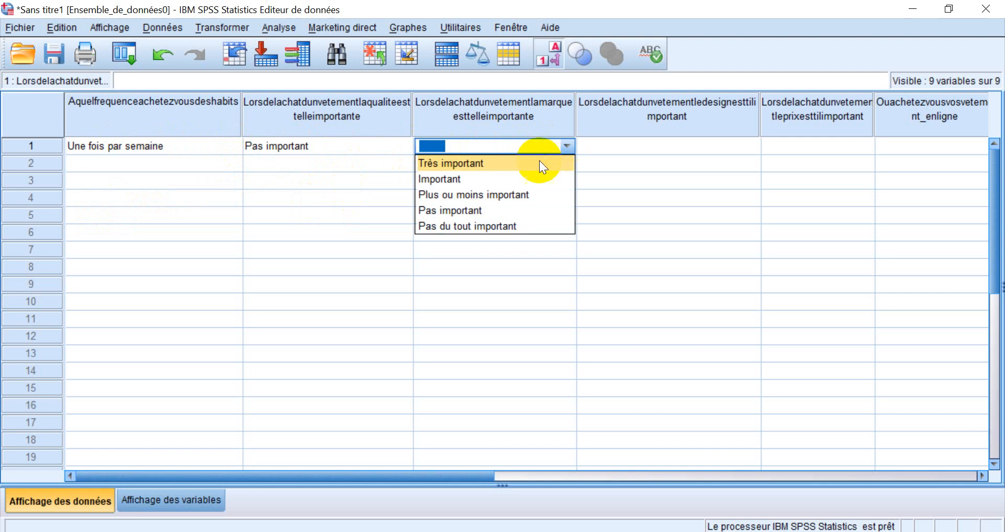
left_click(463, 210)
Set the first case's design importance to Pas du tout important and its price importance to Important
left_click(624, 143)
left_click(624, 144)
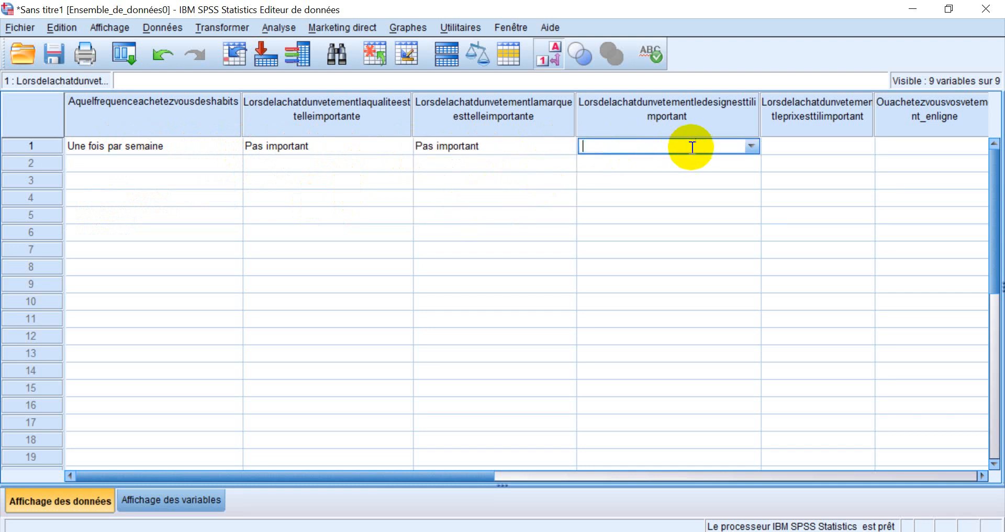
left_click(752, 146)
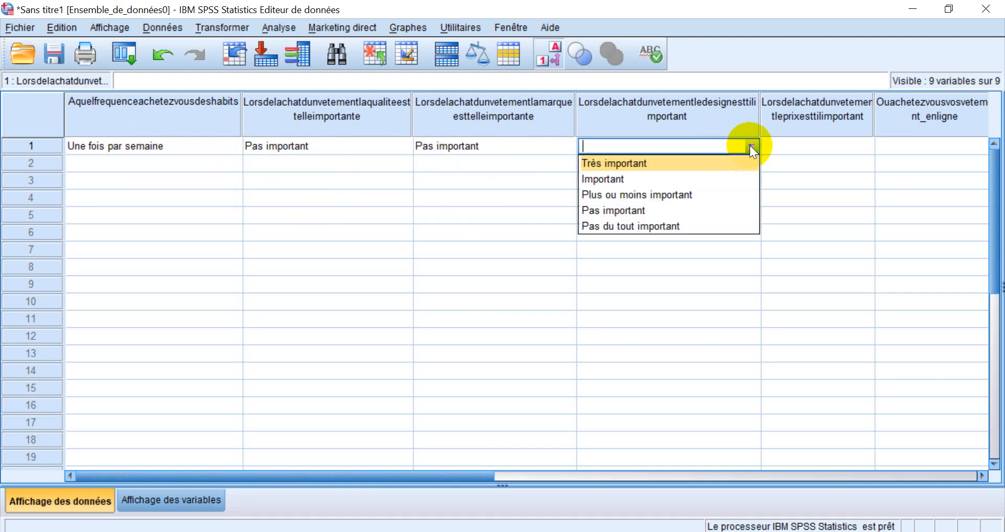
left_click(654, 230)
left_click(784, 146)
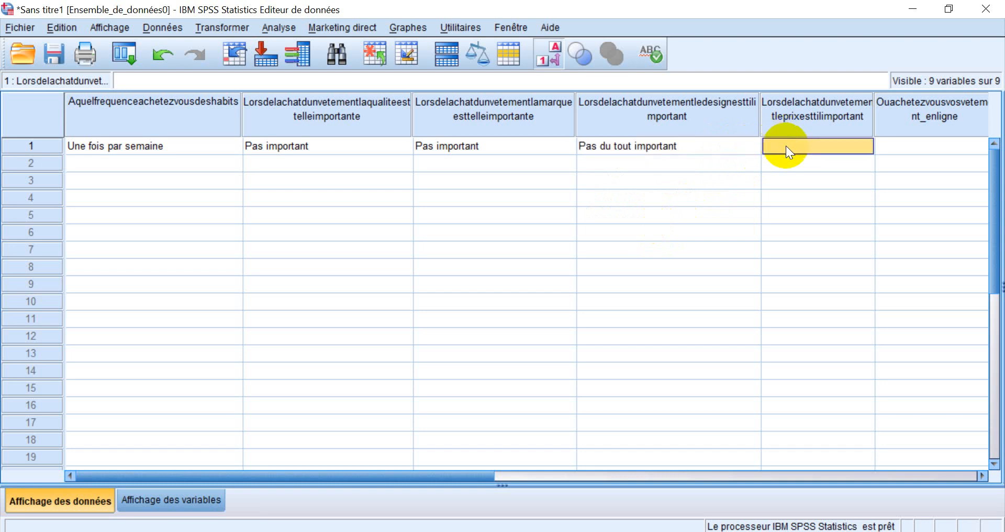
left_click(786, 146)
left_click(865, 145)
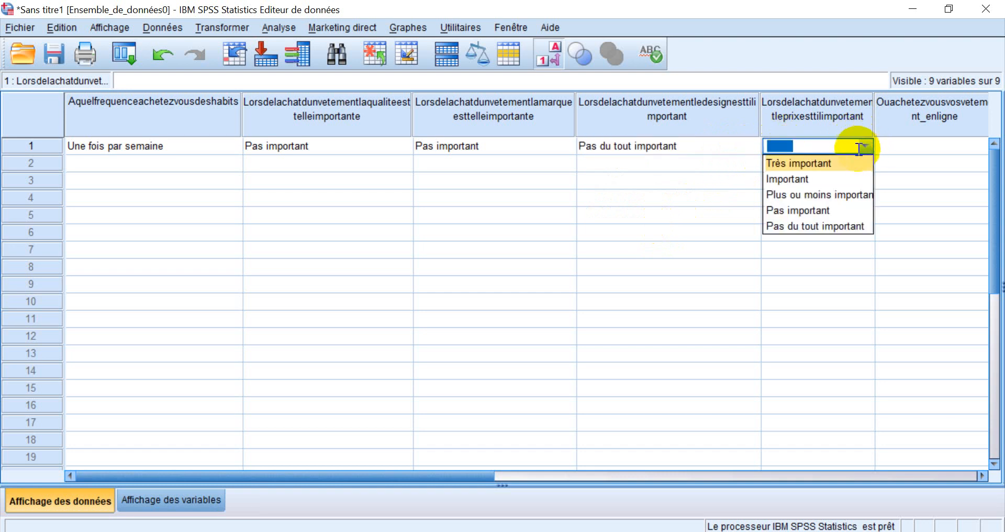
left_click(785, 179)
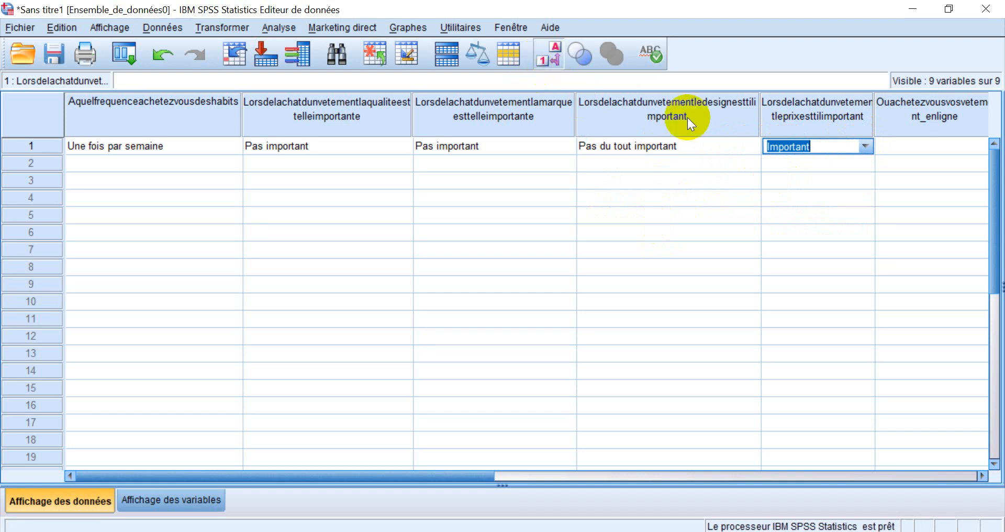
Enter code 1 for the first case's online purchase variable with value labels hidden, and turn the value labels back on
left_click_drag(448, 478, 583, 476)
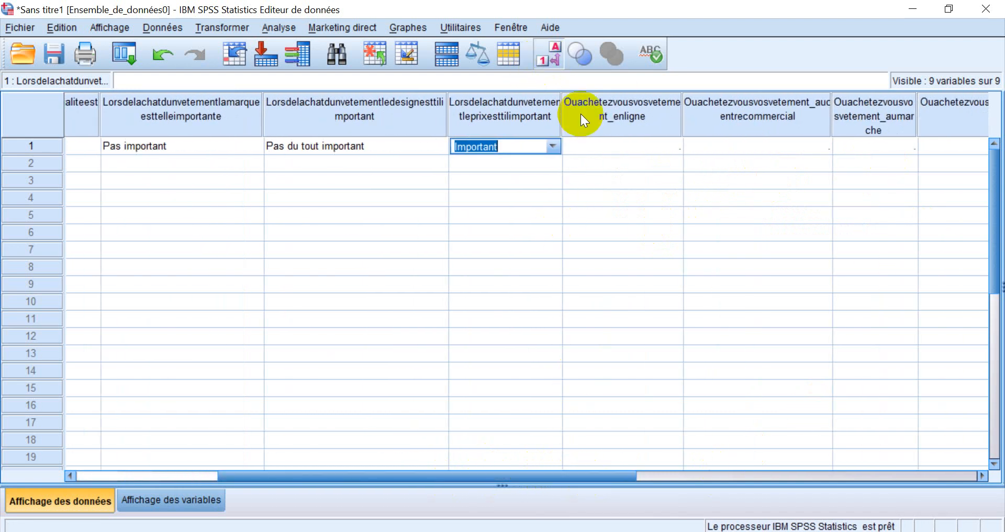
left_click(552, 51)
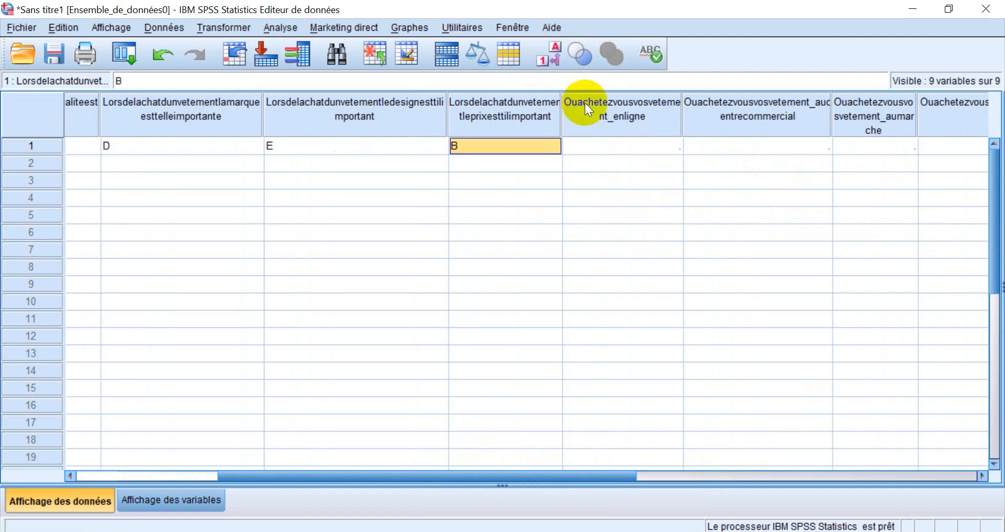
left_click(629, 146)
double_click(636, 149)
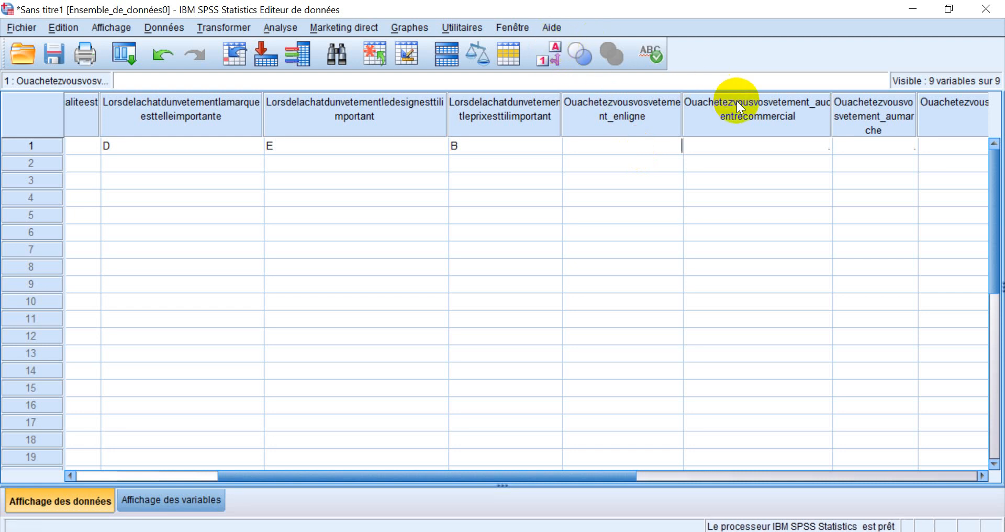
type("&")
key("BackSpace")
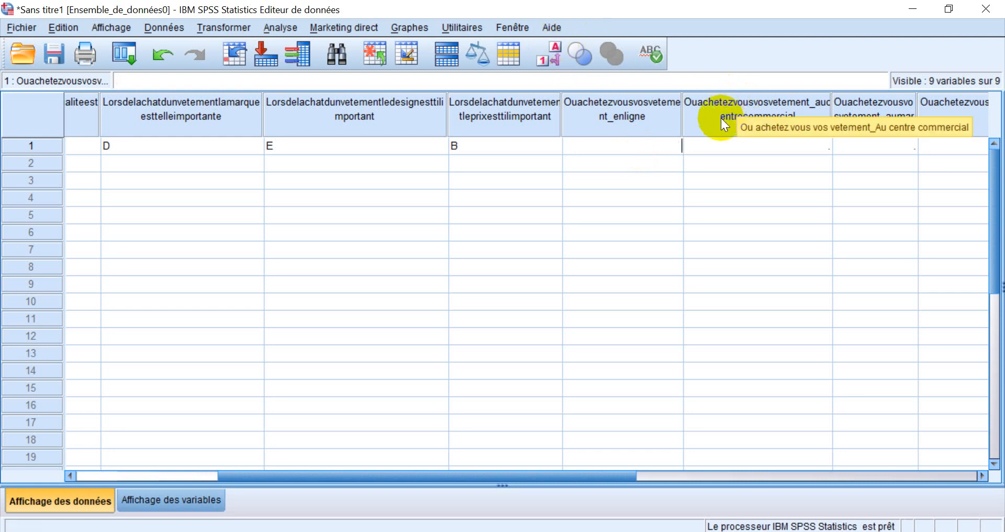
type("1")
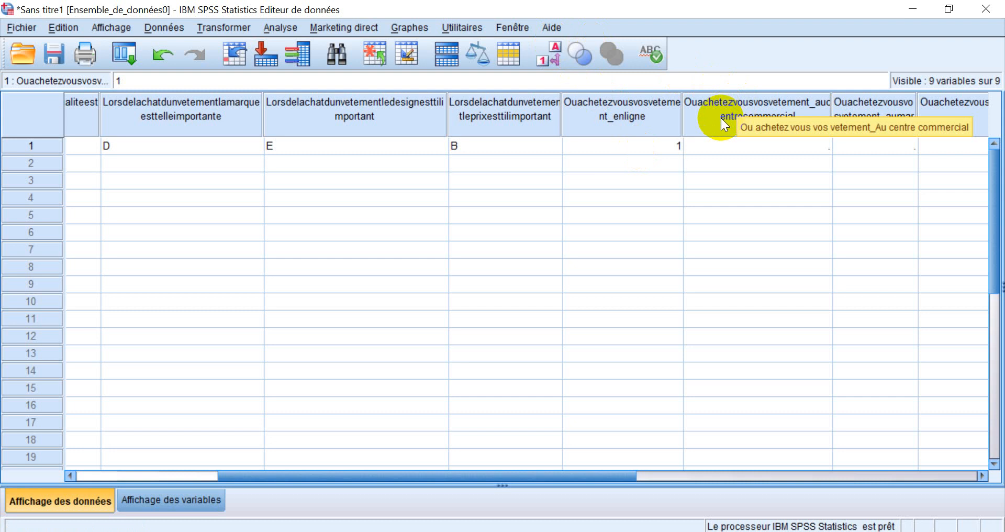
left_click(635, 251)
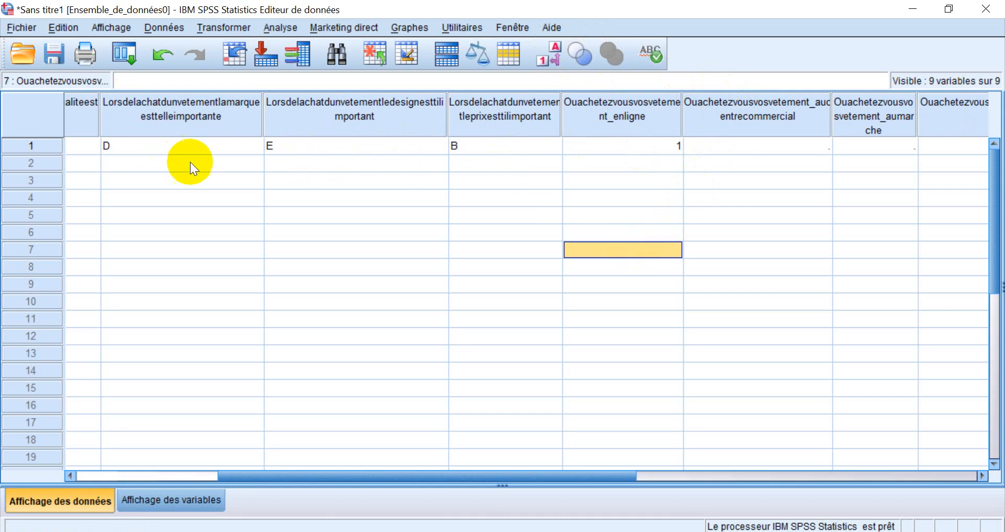
left_click(554, 58)
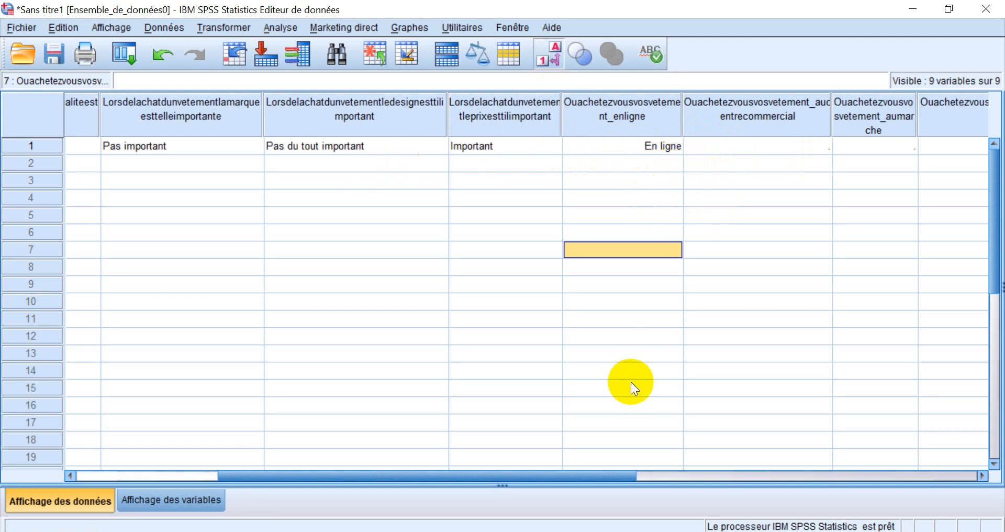
Set the first case's answer in the shopping-centre purchase variable to Au marché
left_click(760, 145)
left_click(760, 145)
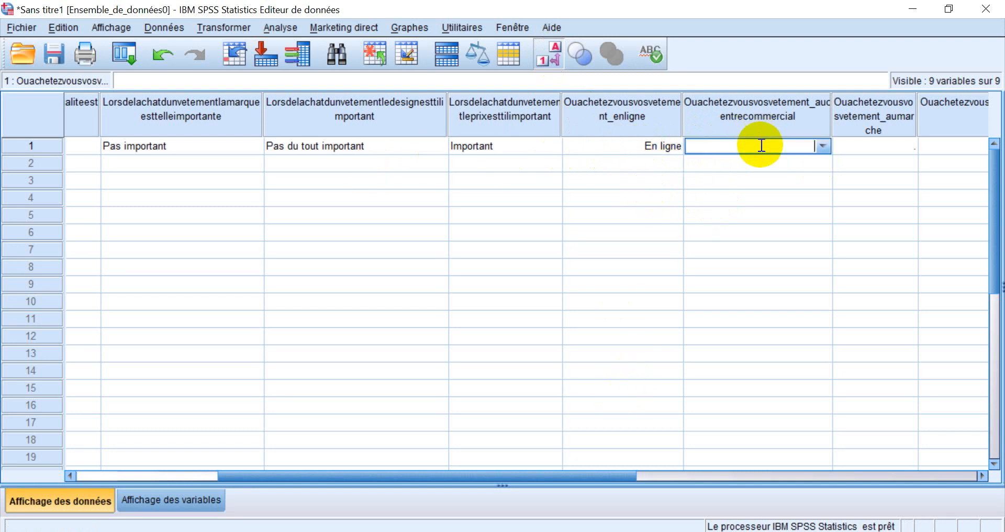
left_click(823, 145)
left_click(756, 195)
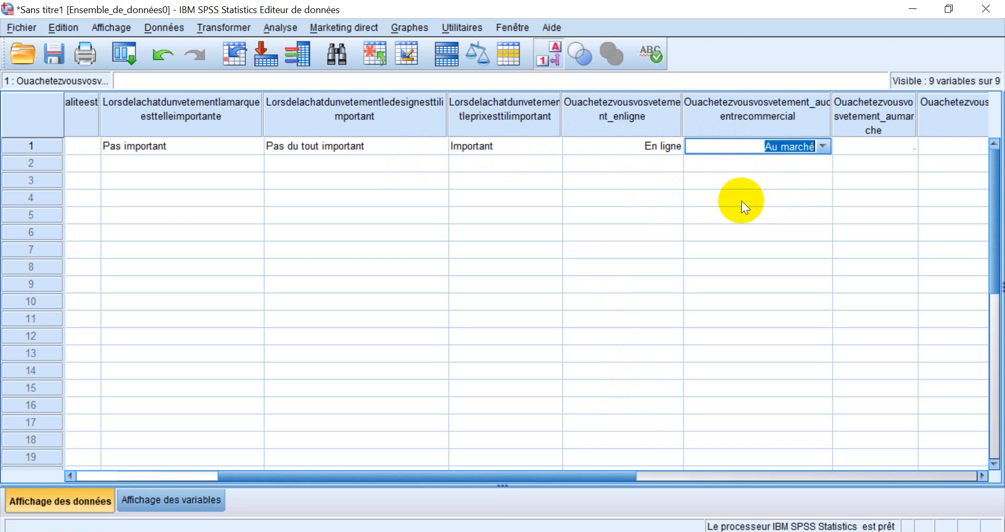
left_click(687, 476)
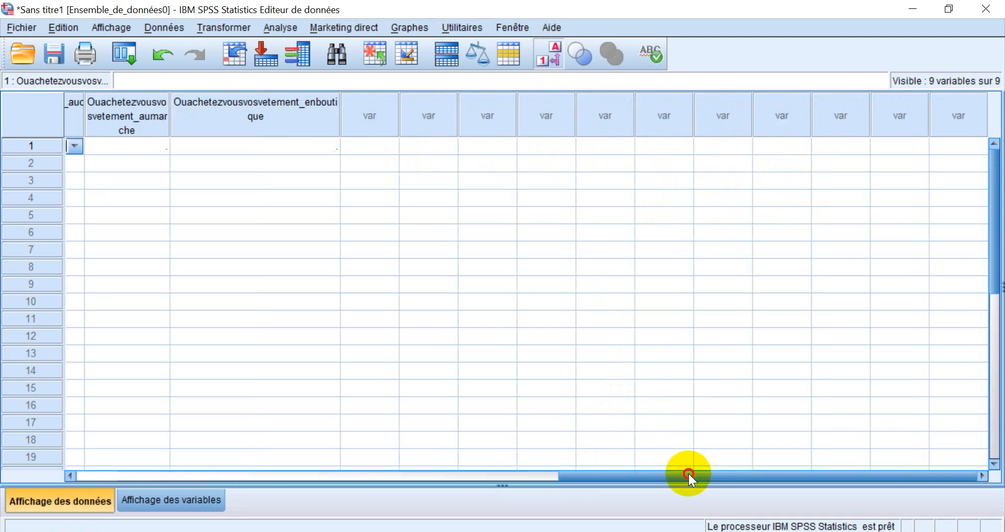
left_click(471, 476)
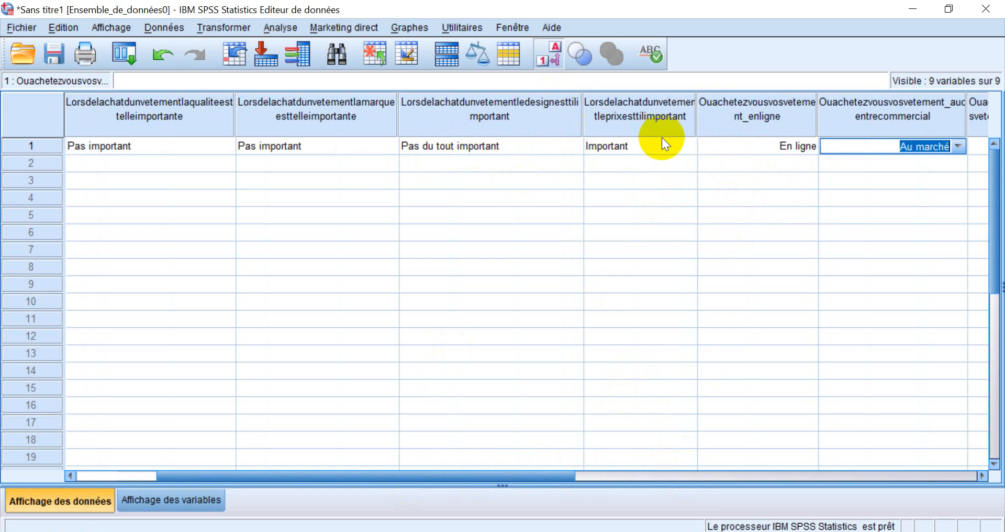
left_click(100, 164)
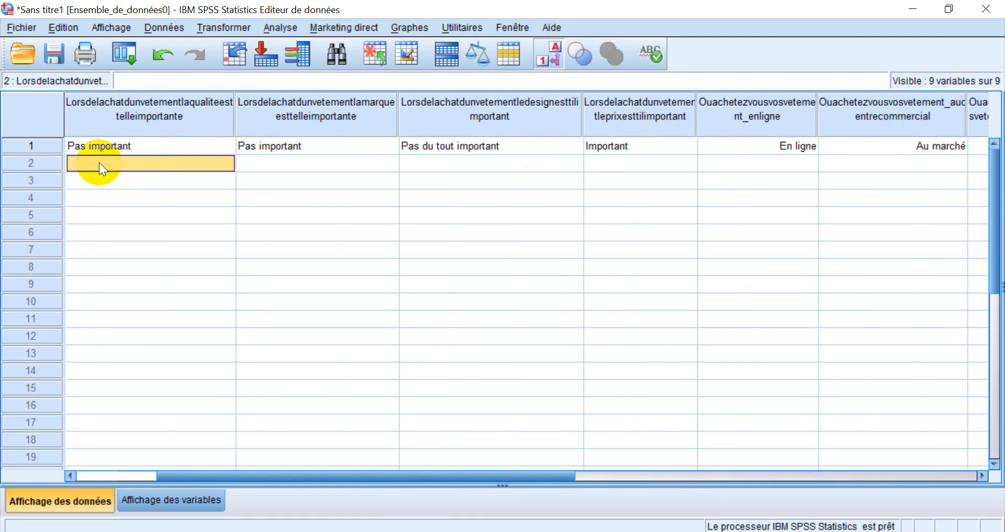
left_click(99, 164)
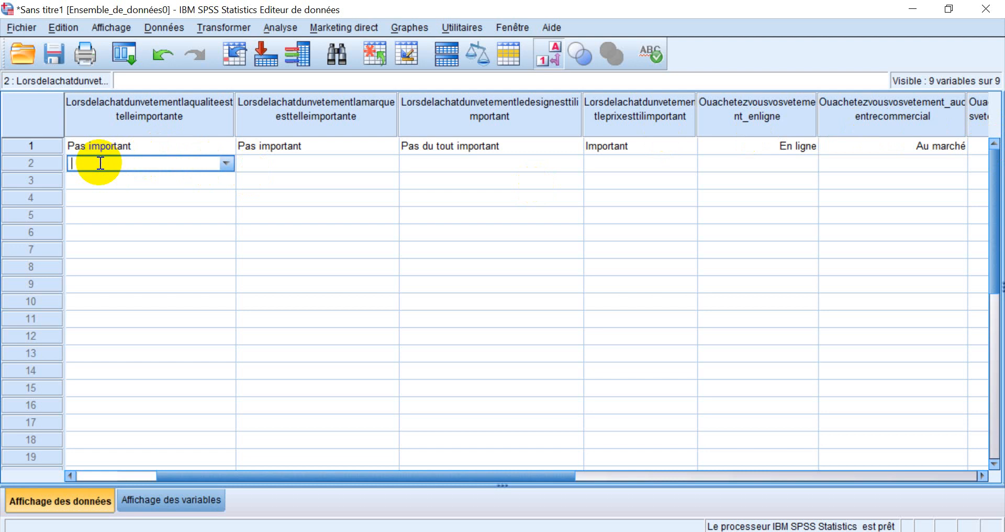
left_click(269, 164)
left_click(269, 162)
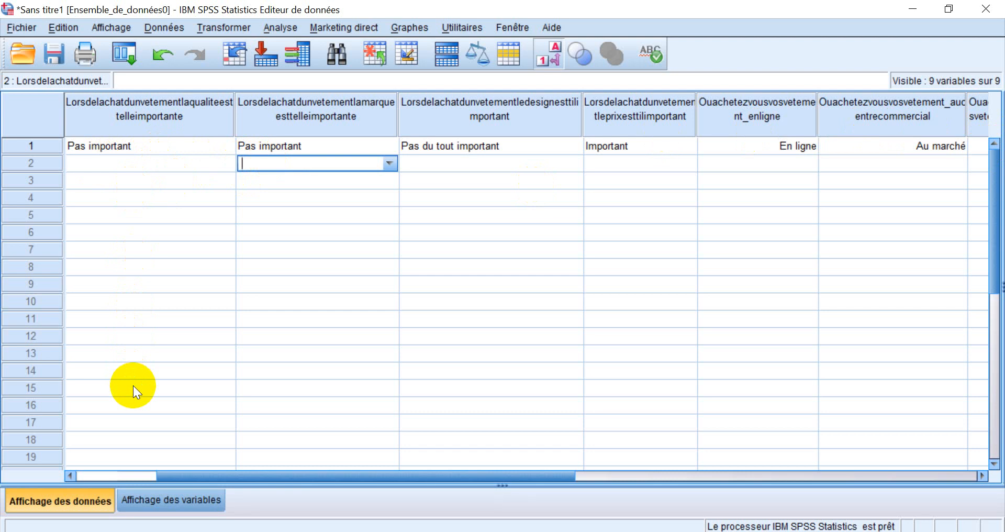
left_click(133, 390)
left_click_drag(132, 391, 114, 461)
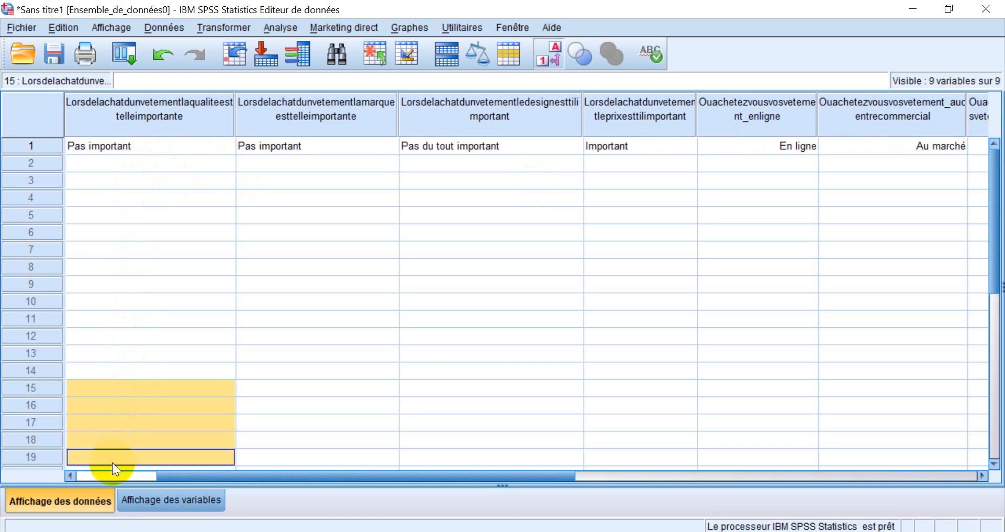
left_click(112, 463)
left_click(439, 440)
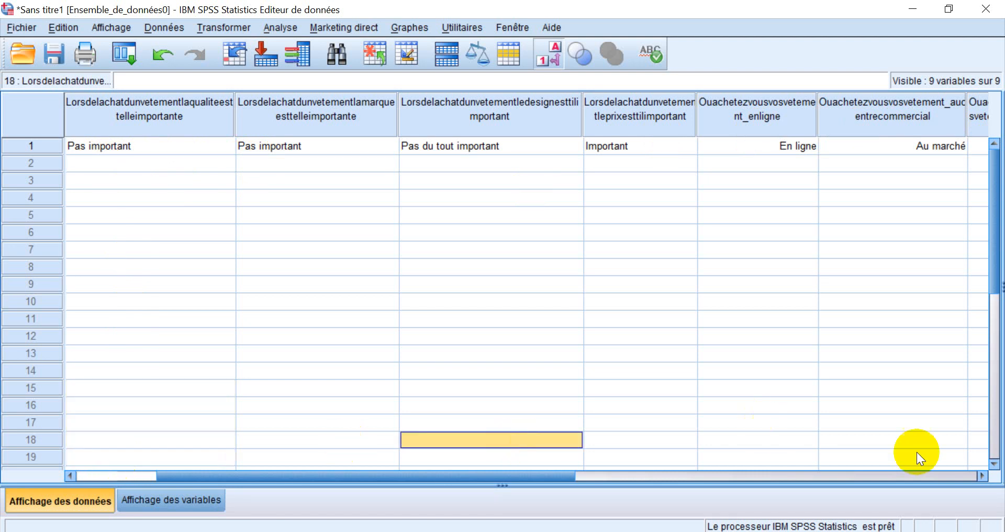
left_click(994, 464)
left_click(994, 464)
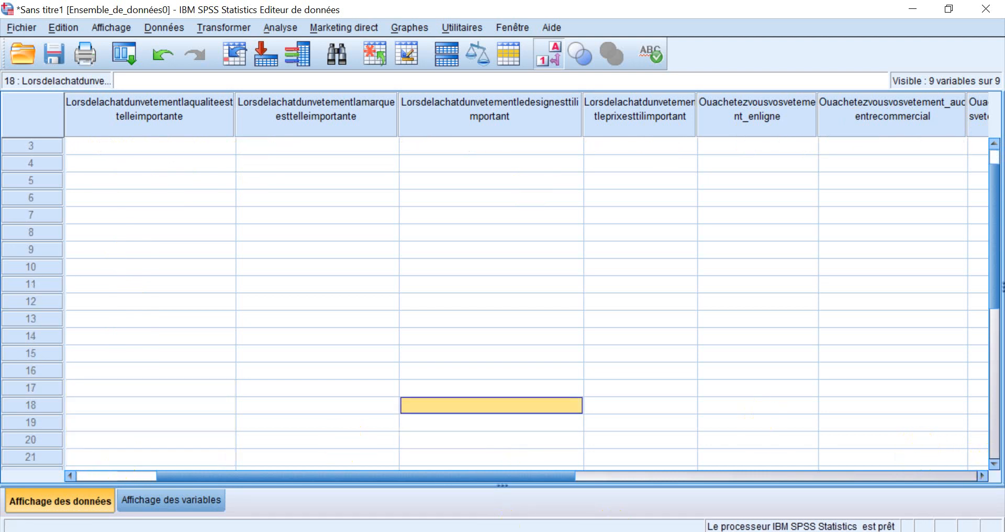
left_click(172, 439)
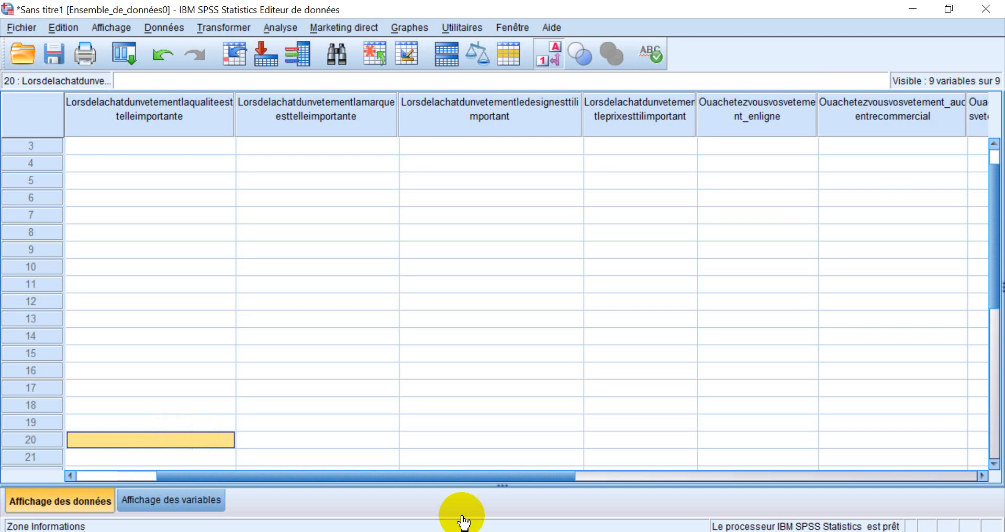
Switch to the Google Meet call in the browser
left_click(676, 523)
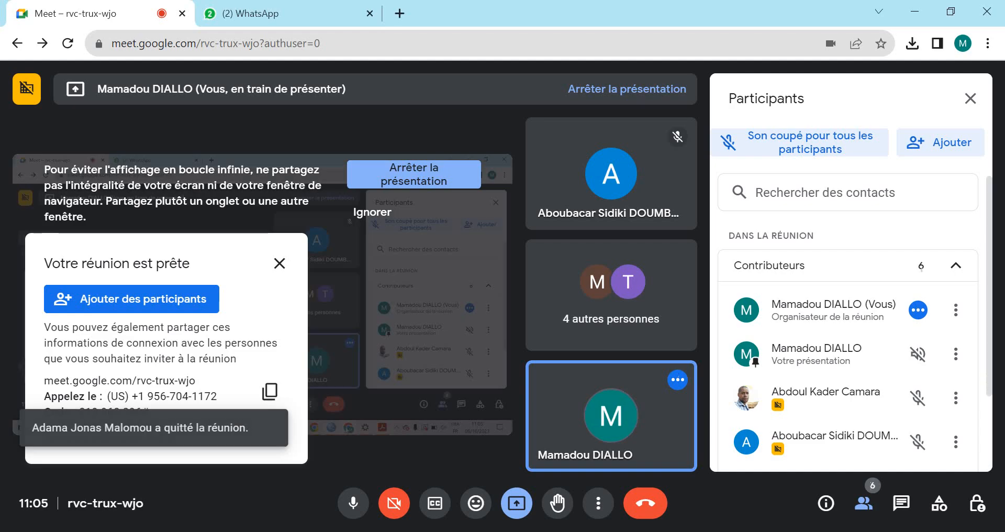